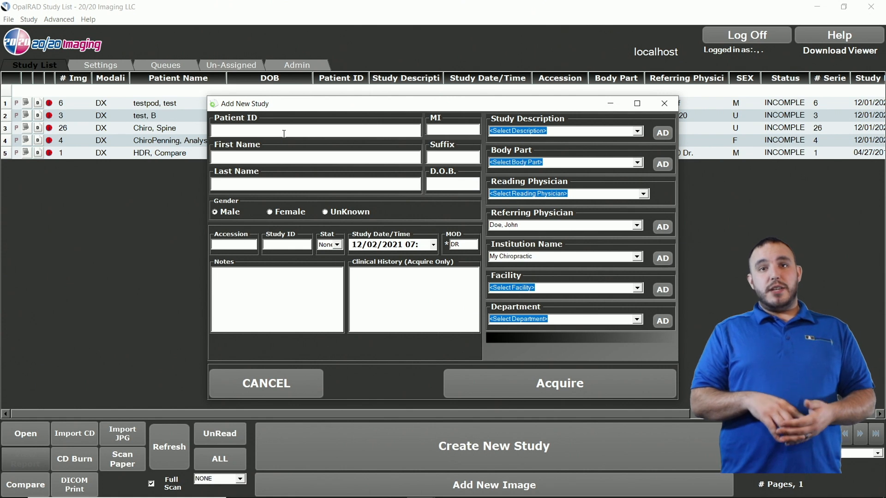
- Fill in the new study's patient ID, first and last name, gender Male and date of birth, and start acquisition
text(234)
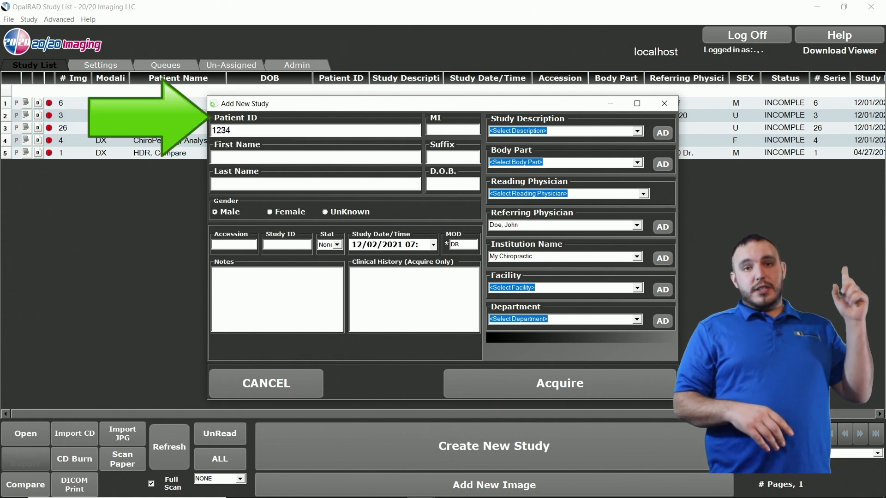
click(213, 158)
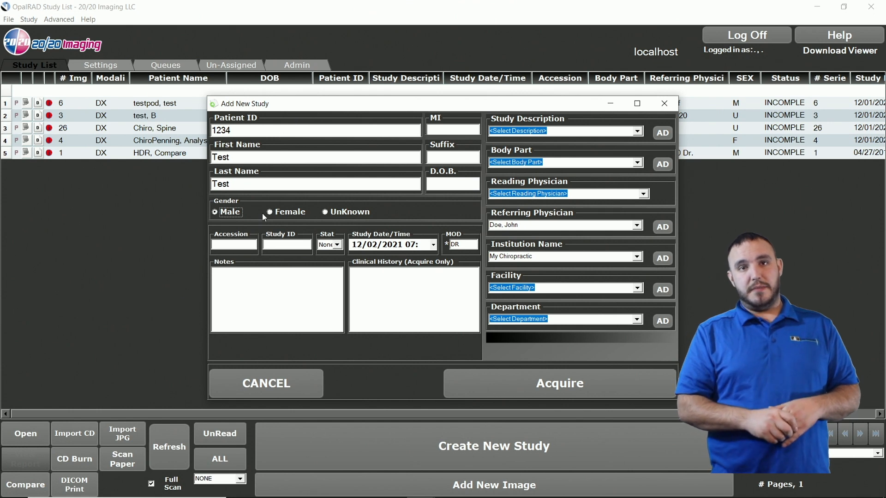
click(273, 213)
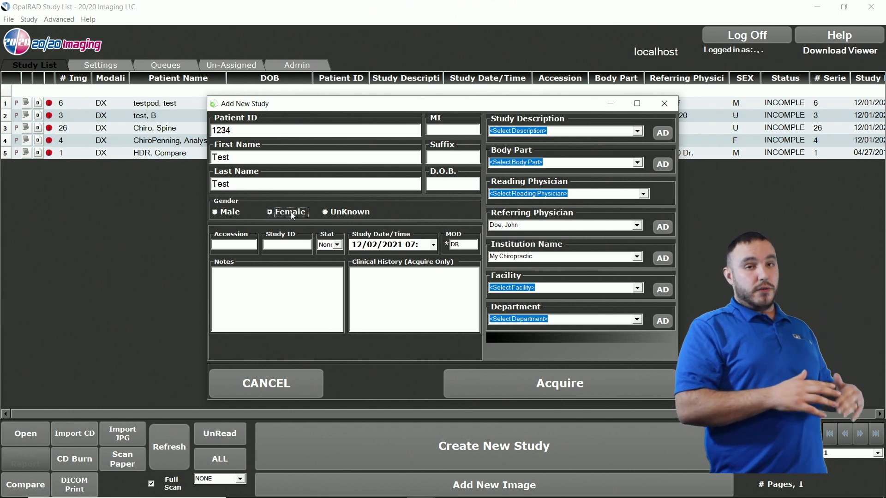
click(441, 185)
text(10/)
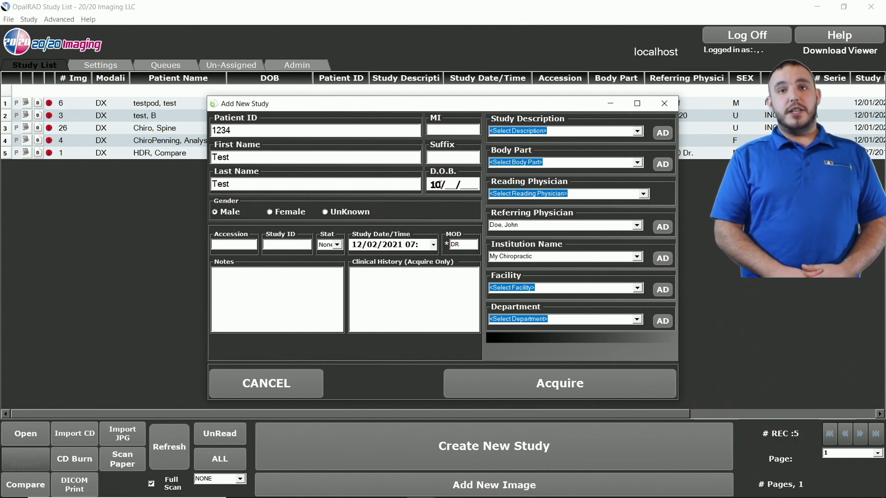
text(10/1)
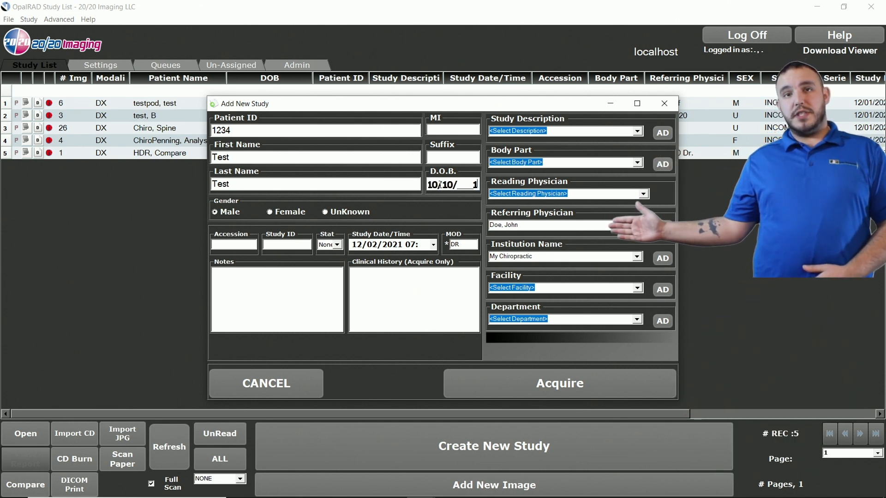
text(978)
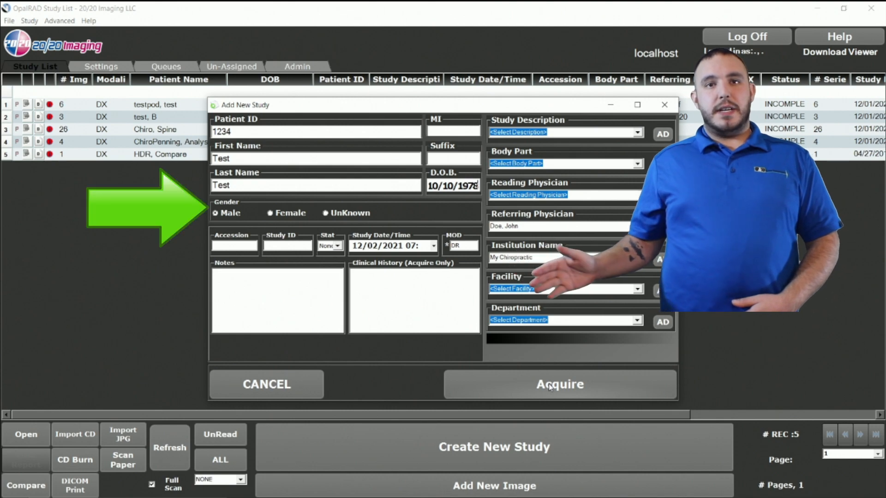
click(548, 385)
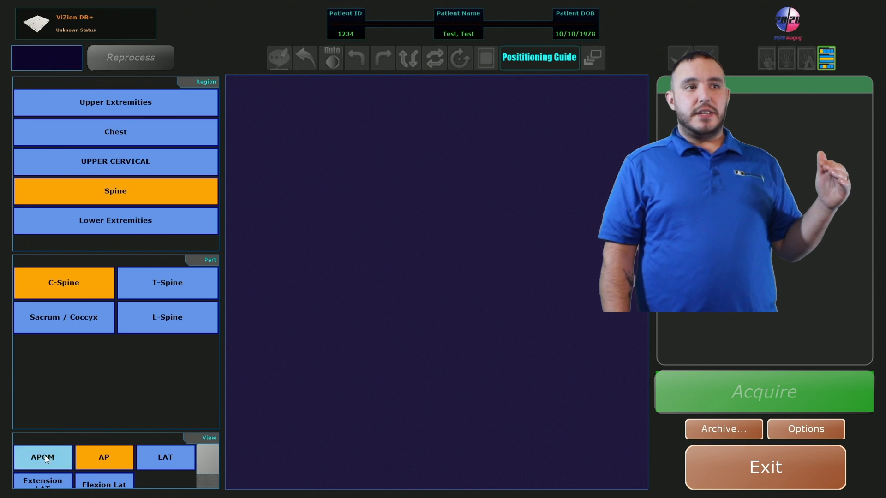
- Select the LAT view for C-Spine, and switch the part to T-Spine with its LAT view
click(162, 459)
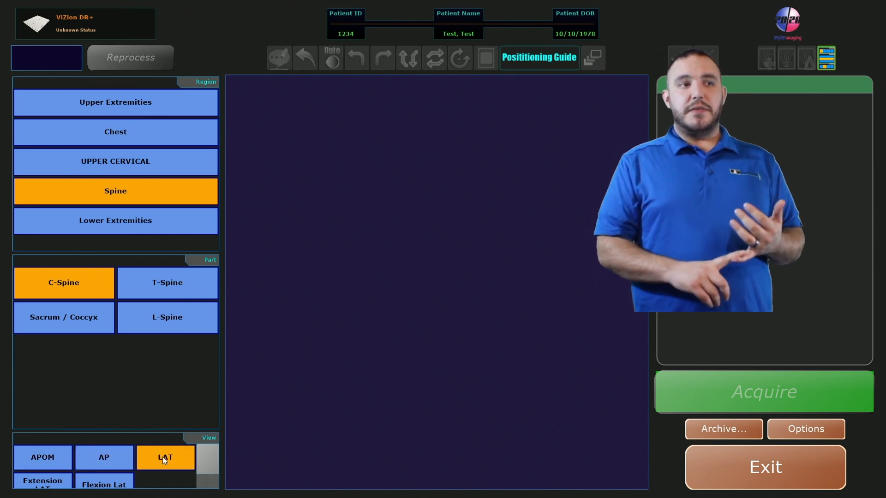
mouse_move(210, 459)
mouse_down()
mouse_move(209, 472)
mouse_move(211, 461)
mouse_up()
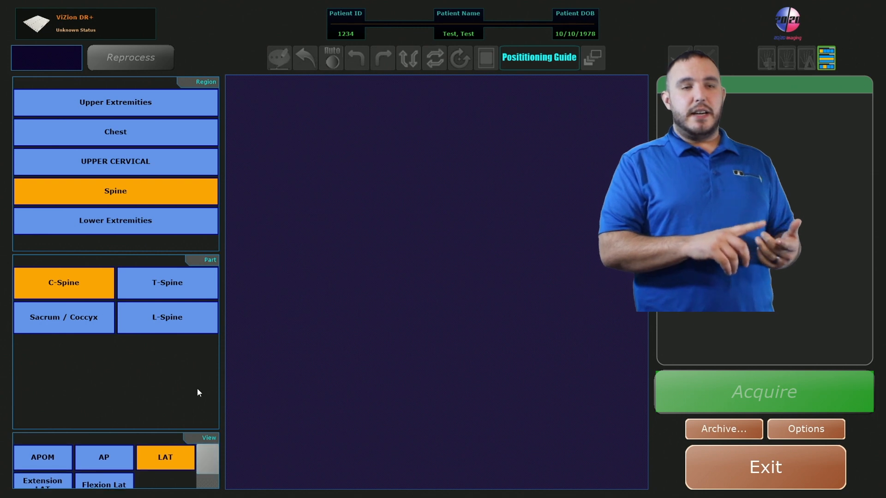
click(173, 285)
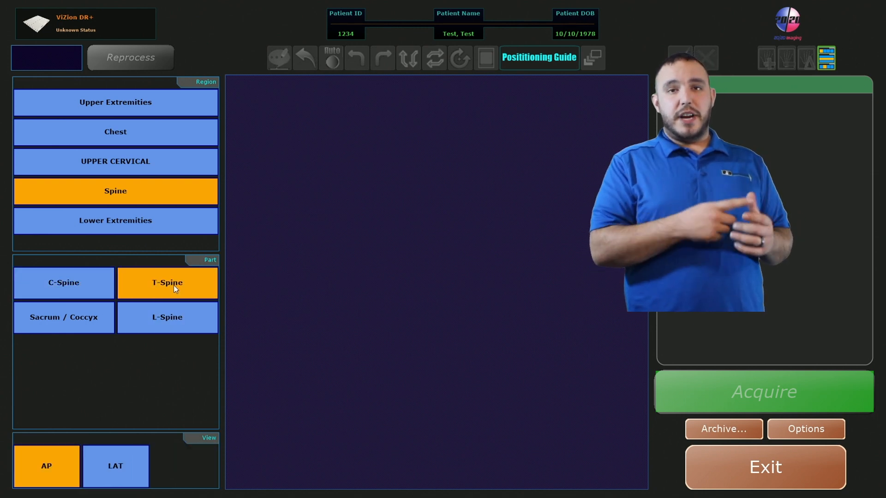
click(113, 473)
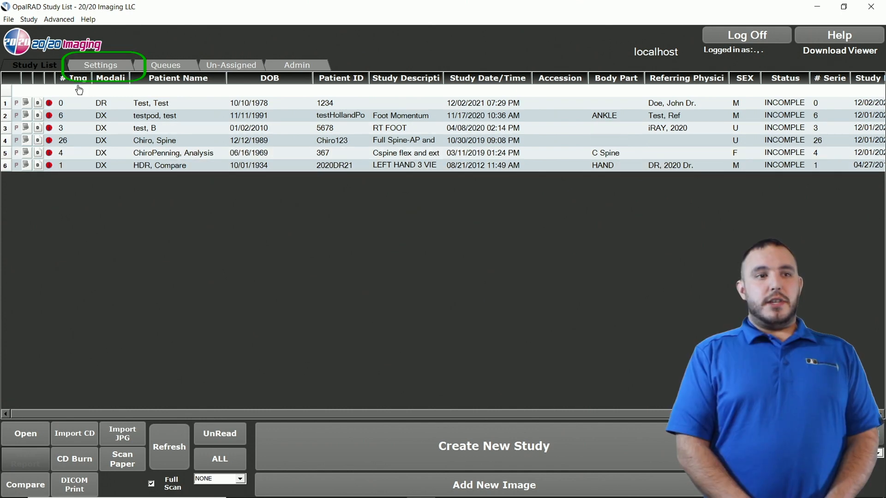
- Set the number of study list rows to display to 50 and save the user settings
click(93, 65)
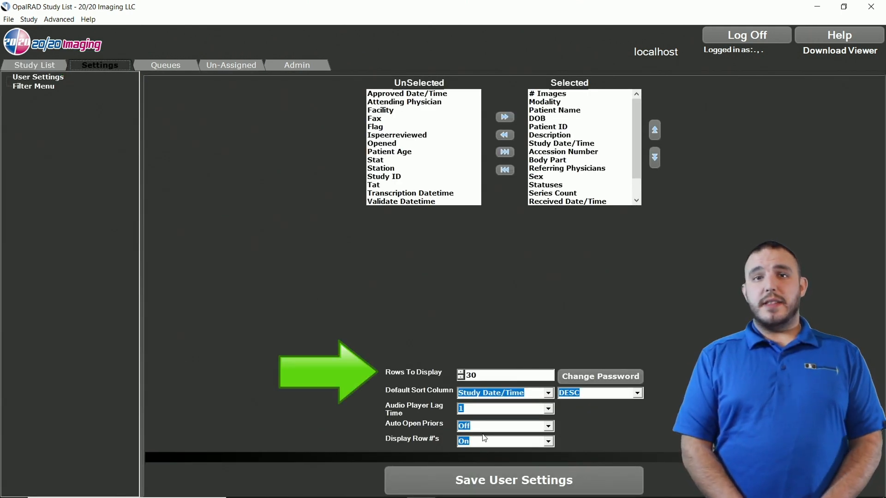
click(460, 373)
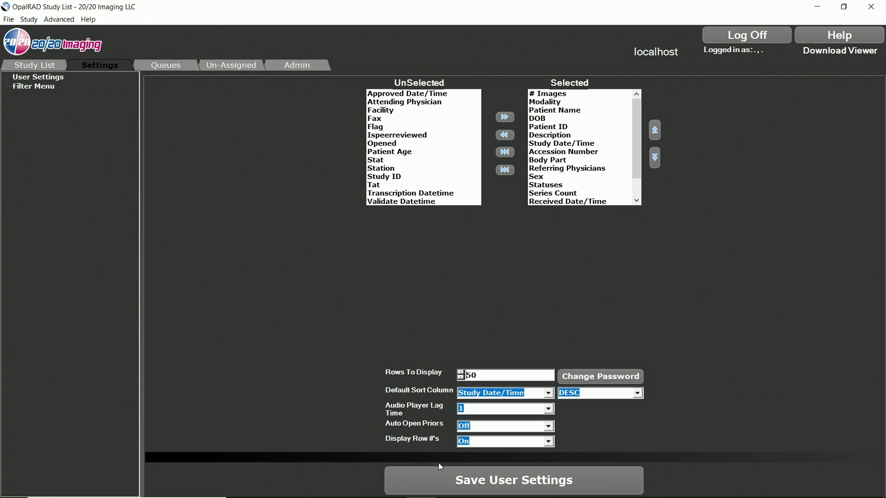
click(475, 481)
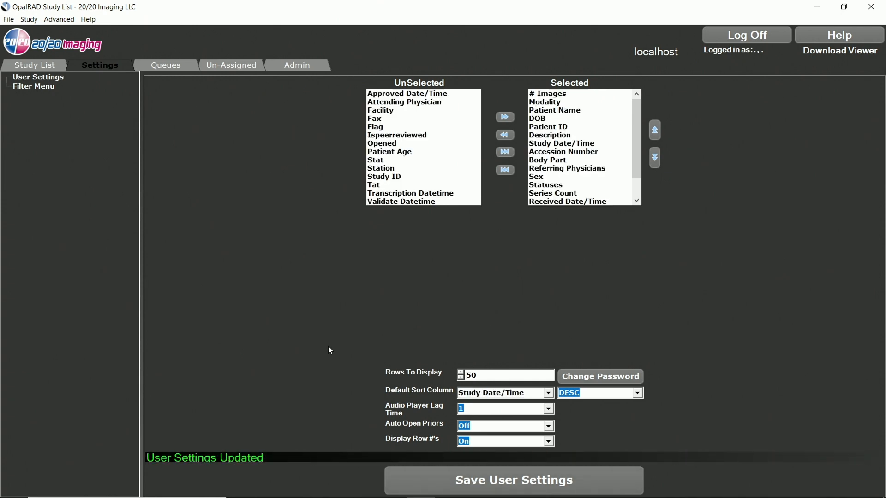
- Open the 12/02/2021 DR study in the study list for patient editing and change its patient ID
click(35, 63)
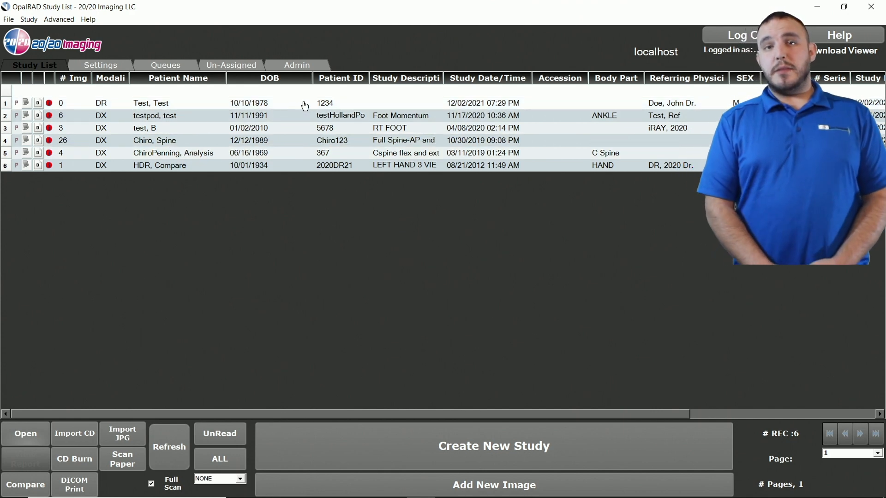
click(231, 107)
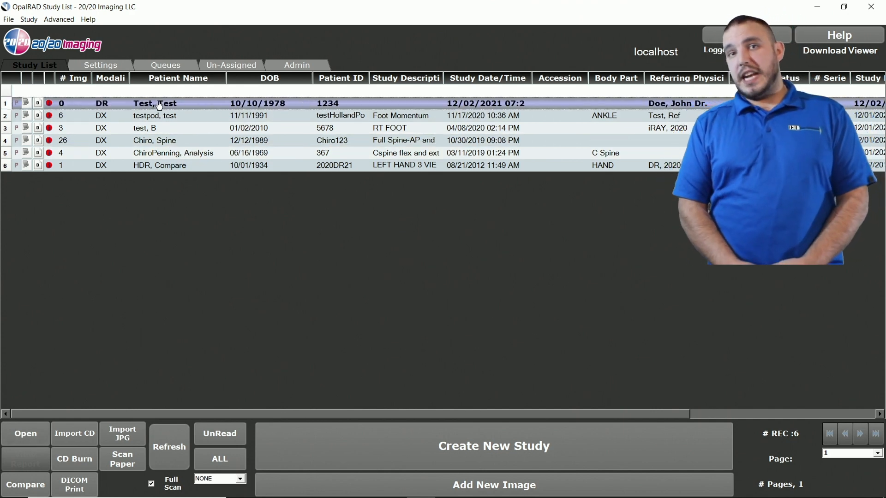
right_click(275, 108)
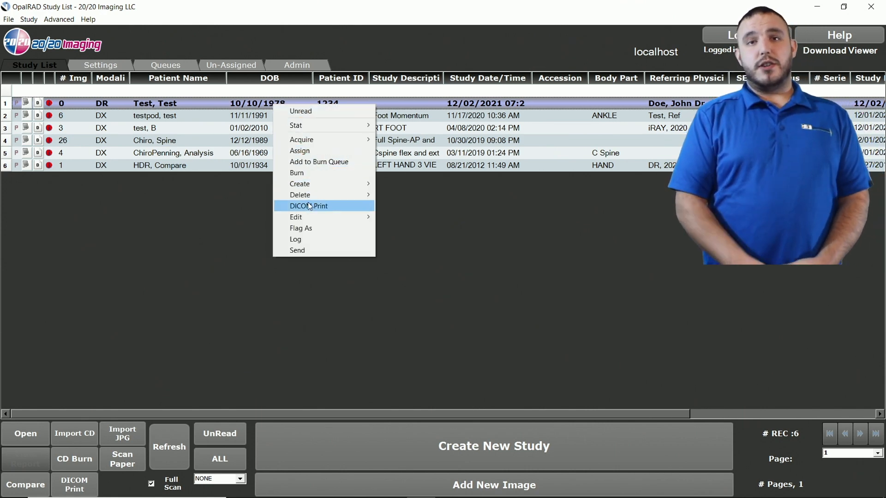
mouse_move(310, 220)
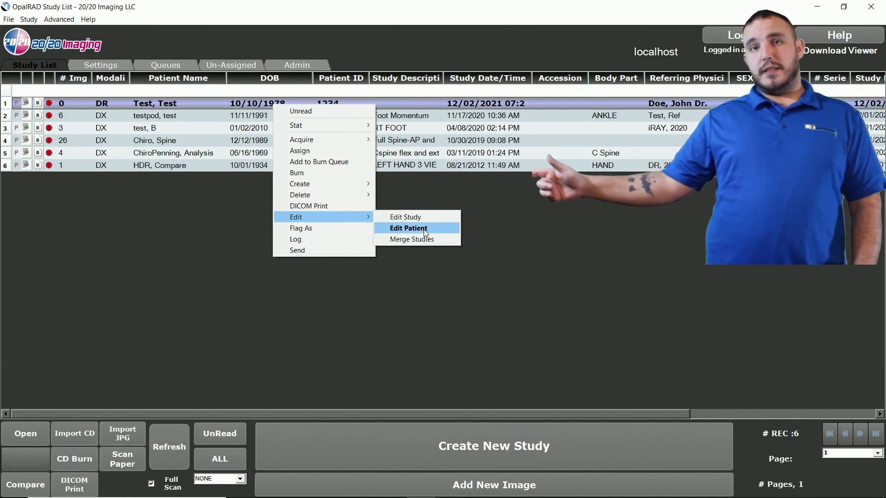
click(408, 229)
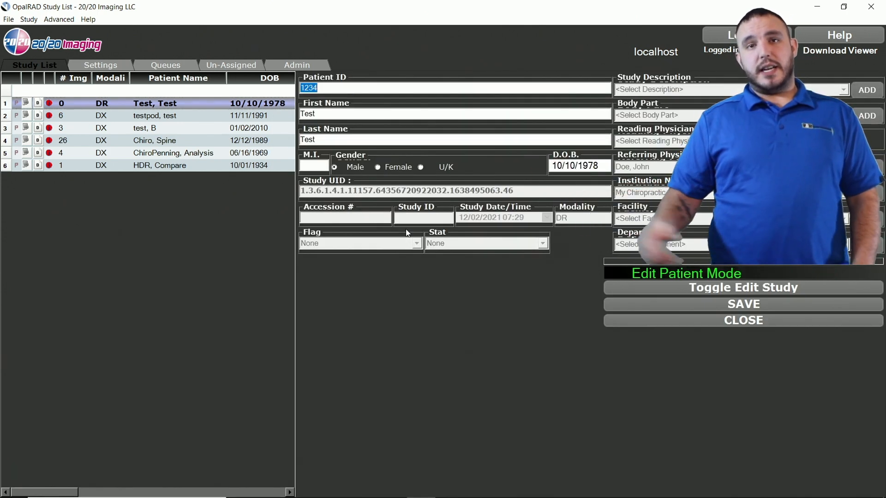
click(322, 88)
double_click(324, 89)
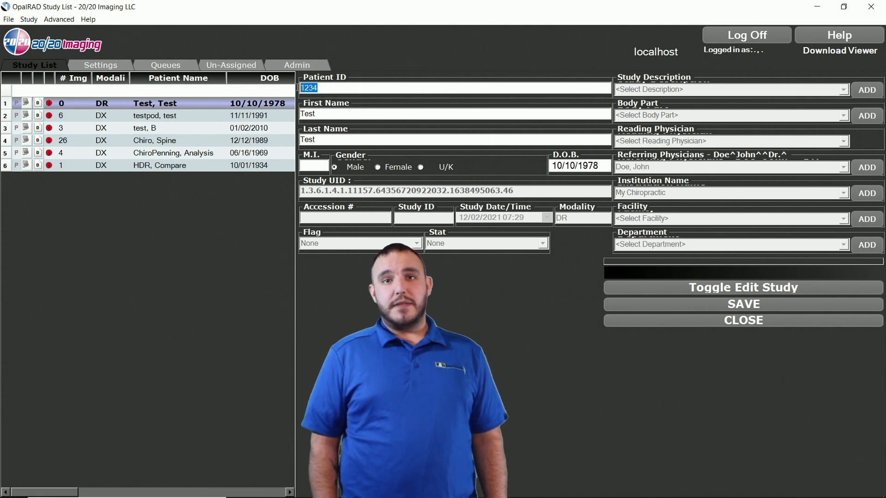
click(326, 90)
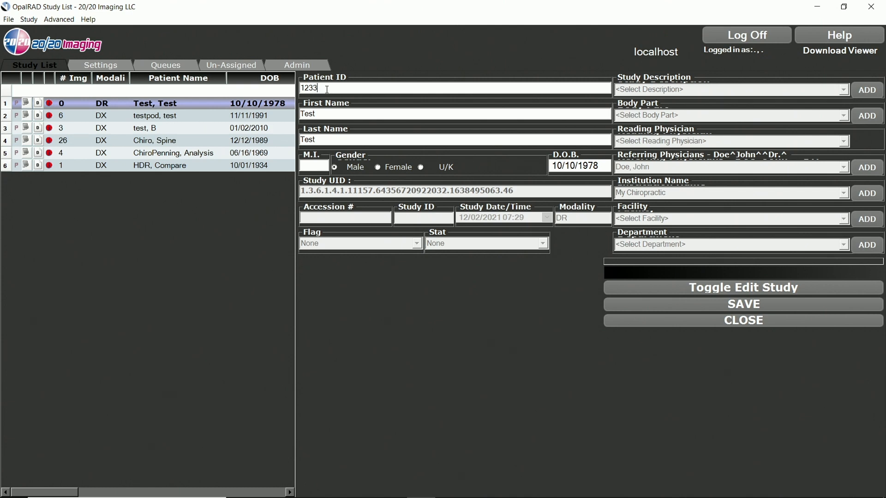
- Change the patient's date of birth, save the patient record and close the editor
click(332, 114)
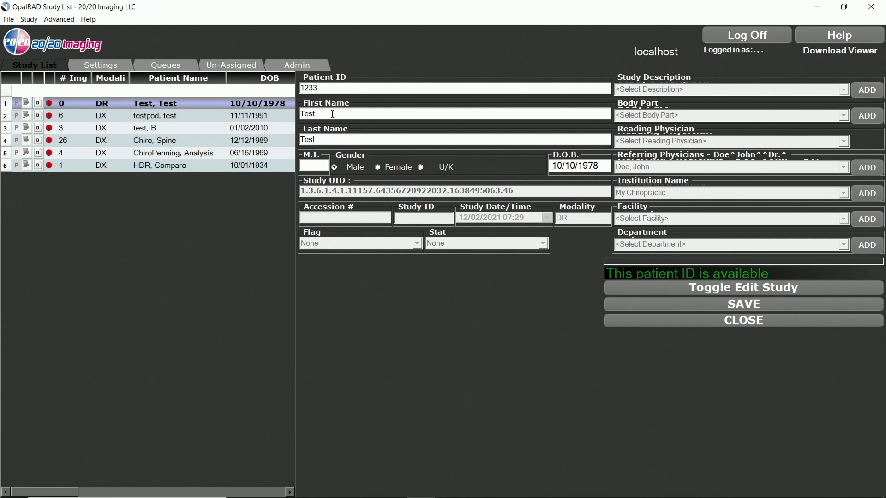
click(326, 140)
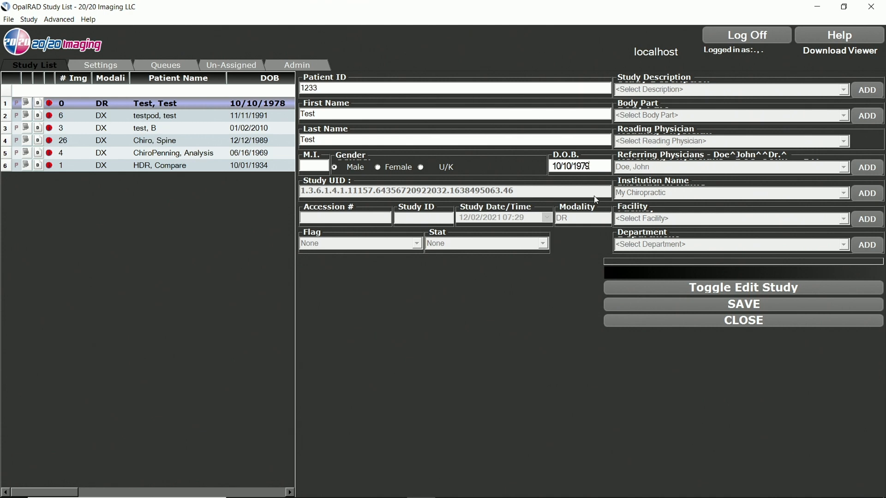
click(751, 305)
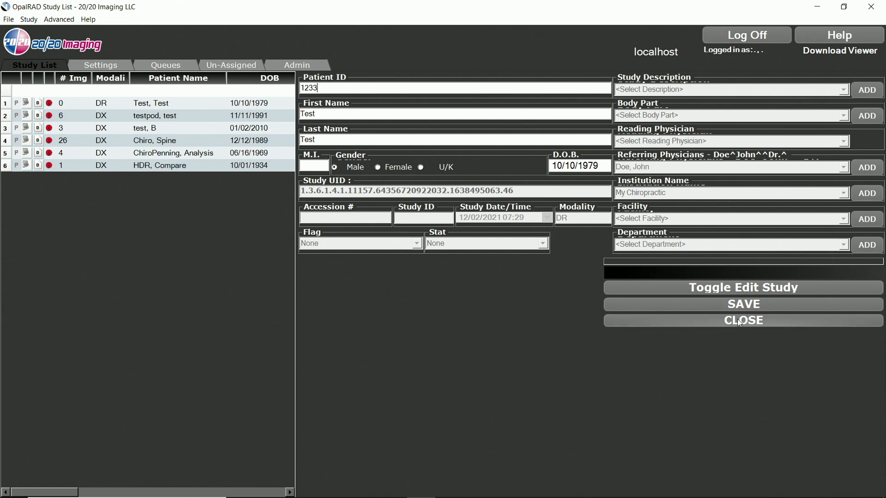
click(740, 322)
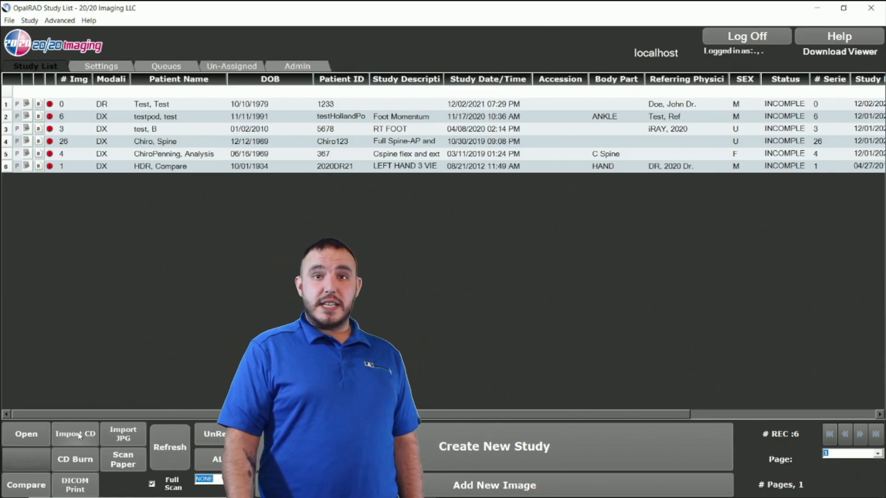
- Run a CD import with the Documents folder under This PC as the source, and exit the importer
click(79, 435)
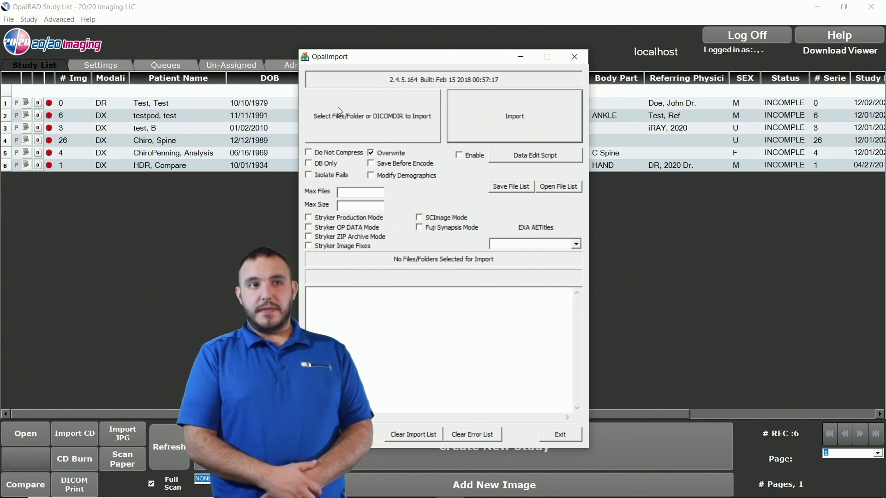
click(336, 119)
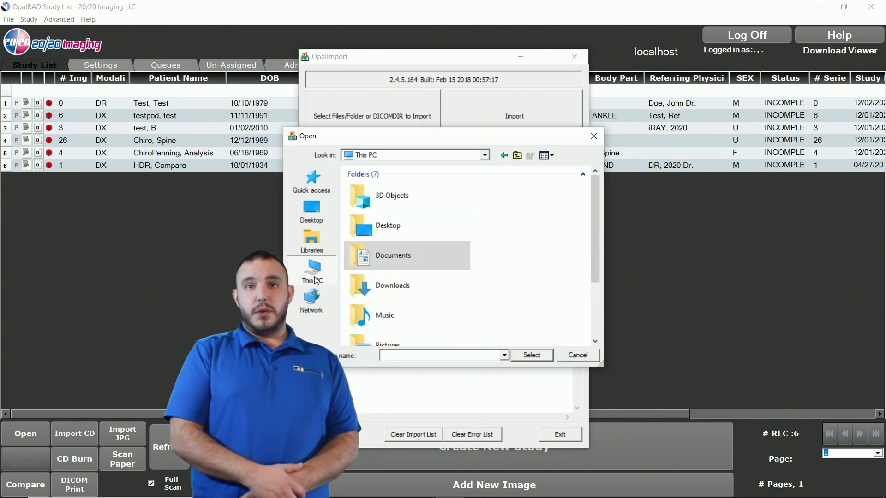
drag(596, 199, 596, 256)
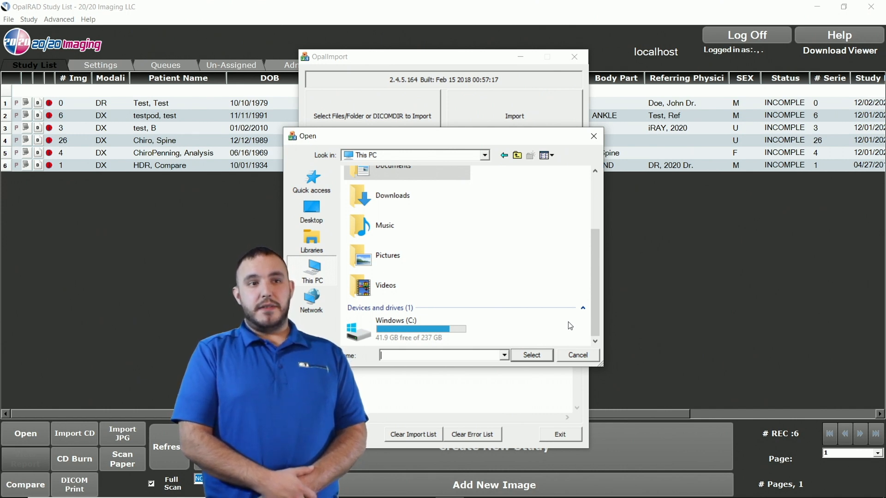
click(531, 355)
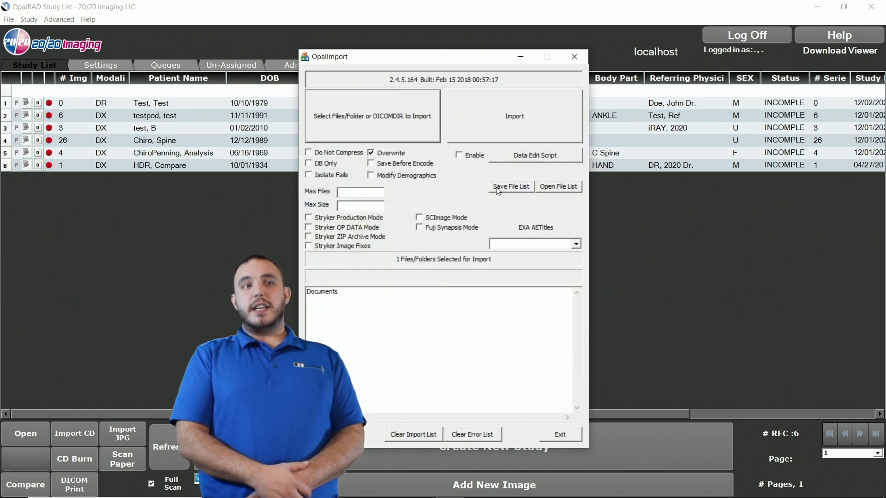
click(490, 113)
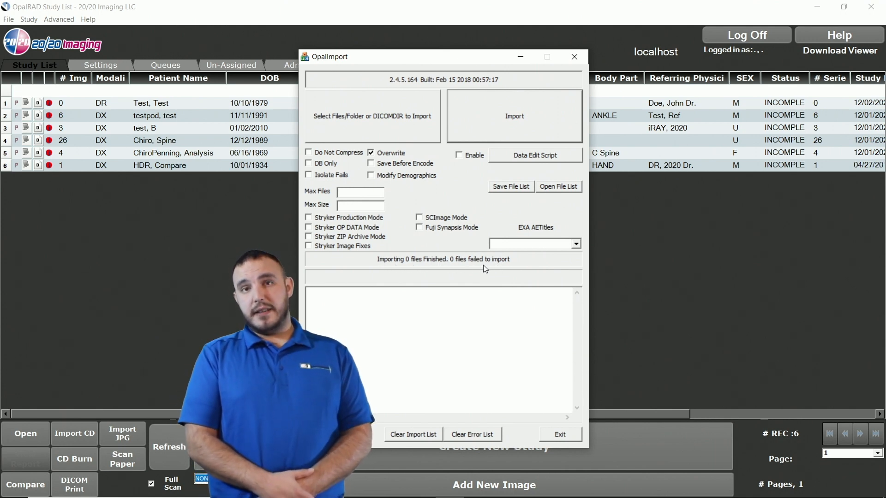
click(555, 433)
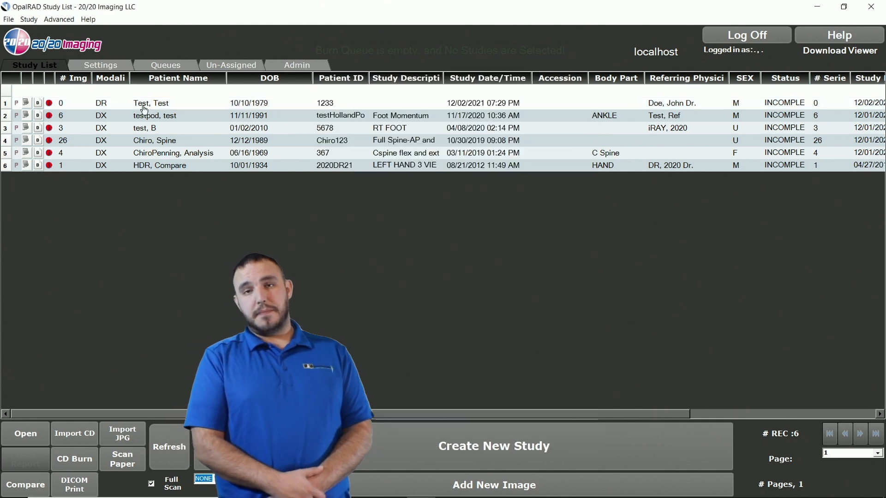
- Select the Foot Momentum study in the study list and start burning it to CD
click(148, 117)
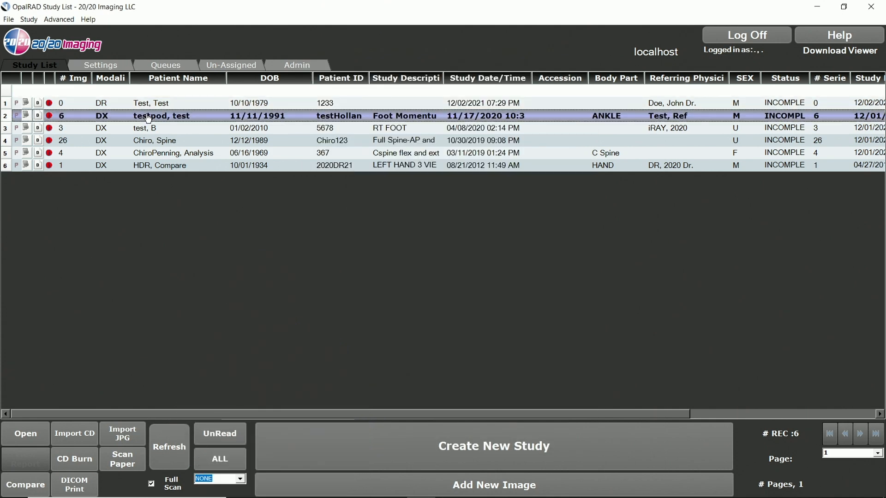
click(71, 458)
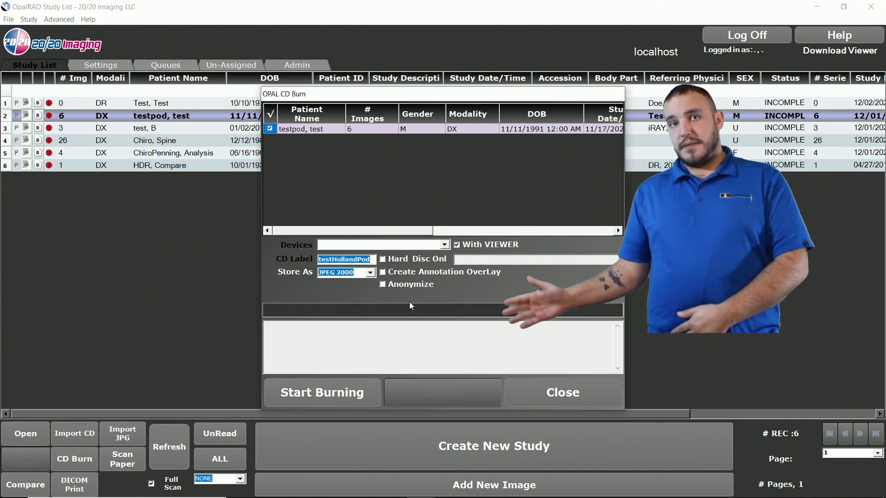
click(331, 398)
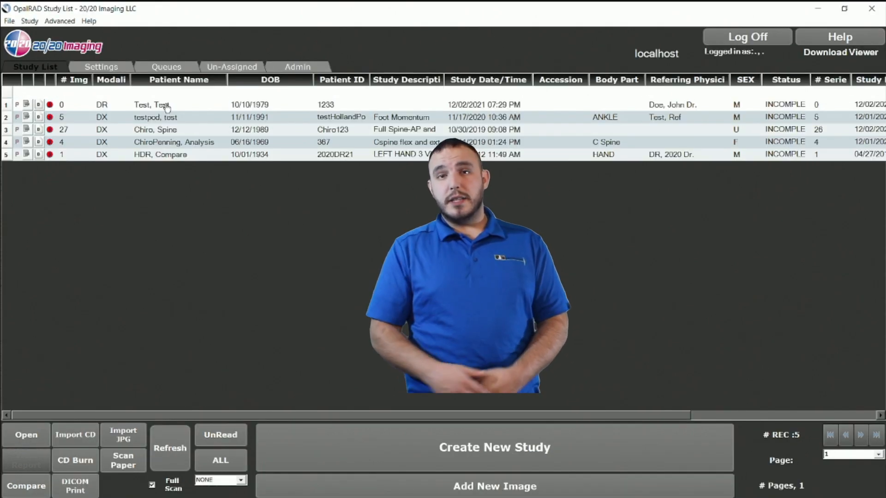
- Delete the 12/02/2021 DR study from the study list
right_click(166, 105)
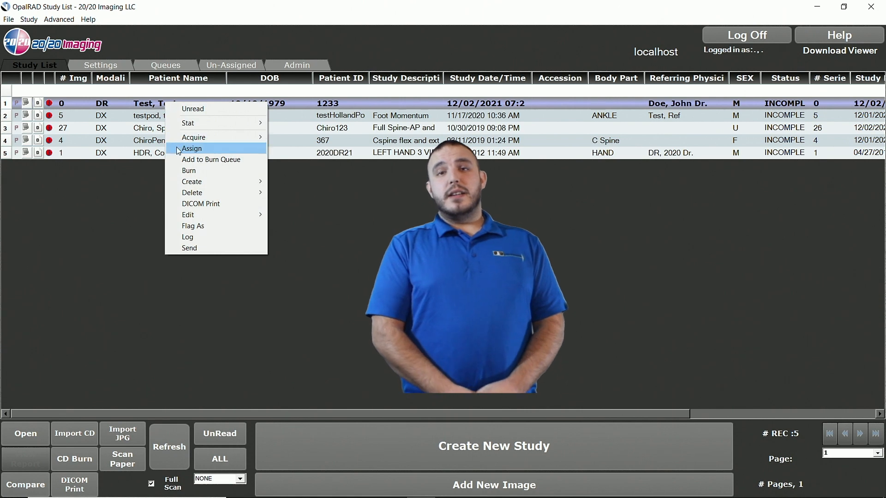
mouse_move(197, 195)
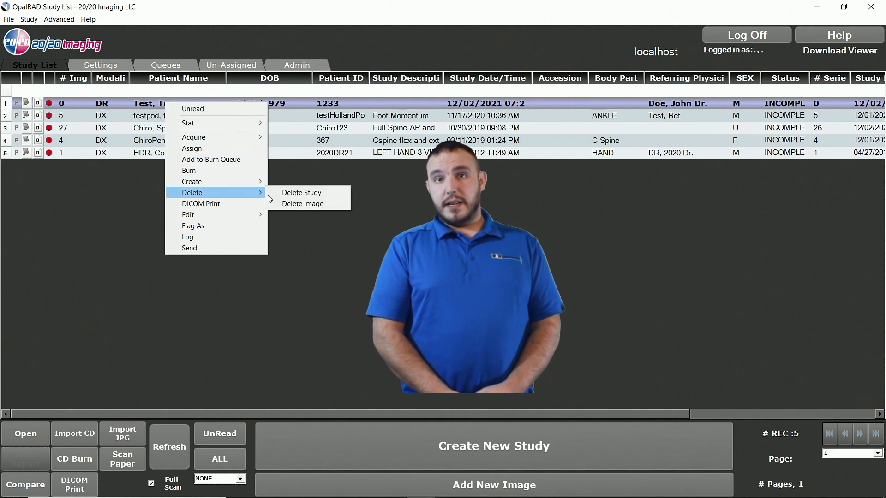
click(299, 194)
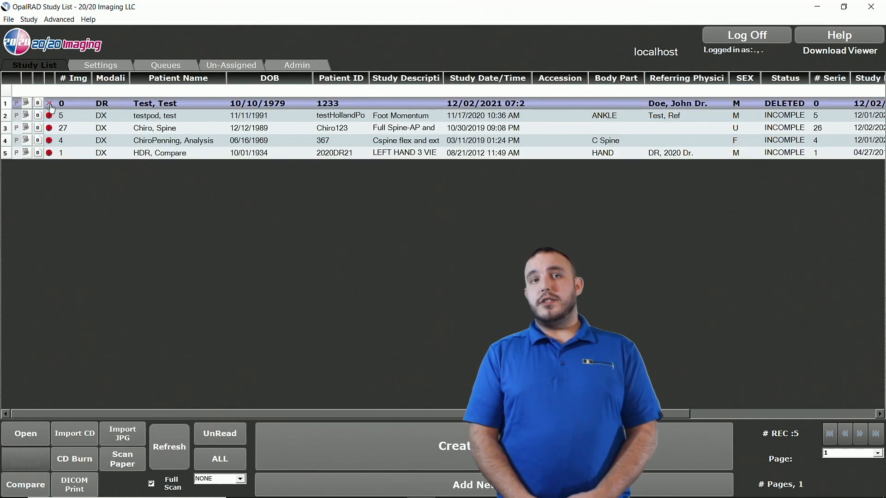
- Permanently purge the deleted DR study from the system, close the purge list and refresh the study list
click(29, 20)
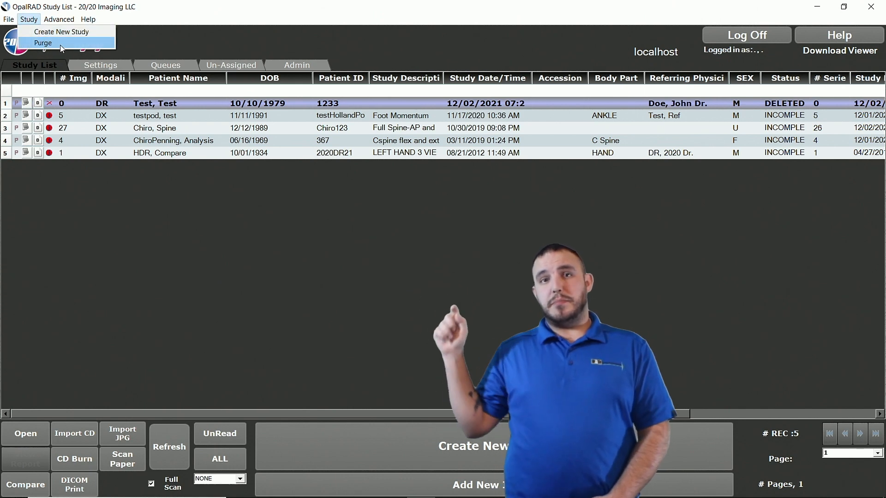
click(46, 44)
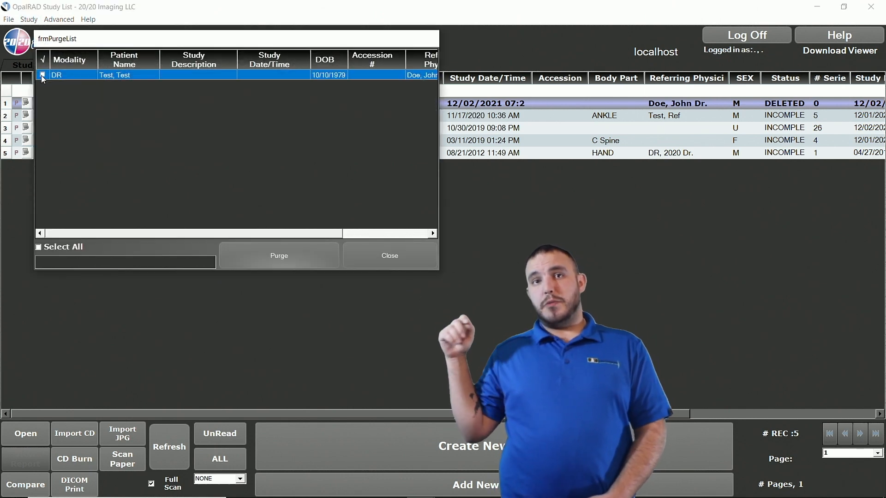
click(43, 74)
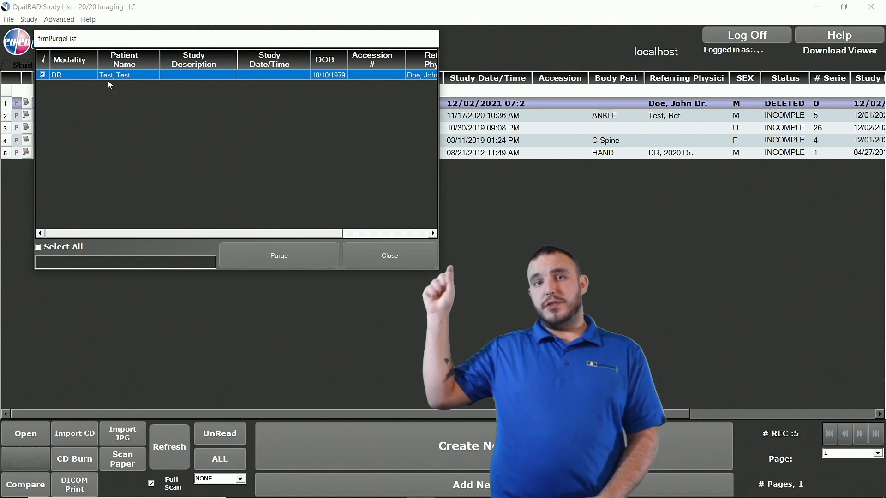
click(273, 257)
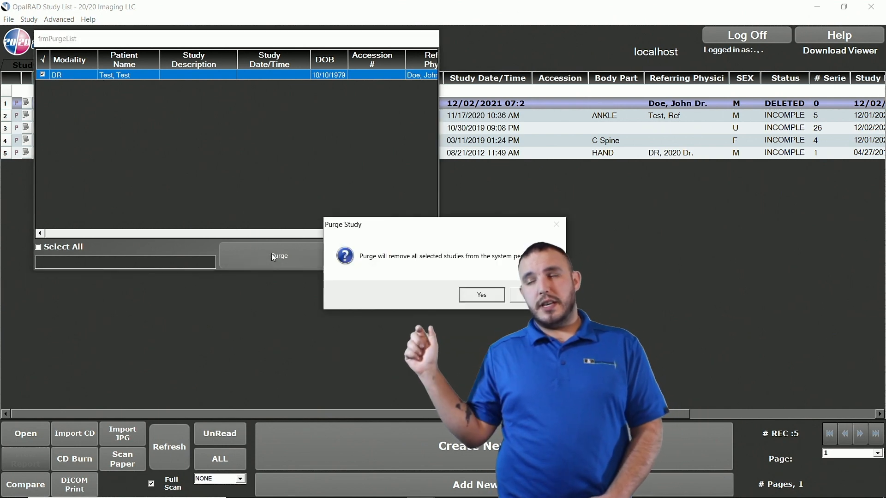
click(475, 297)
click(390, 259)
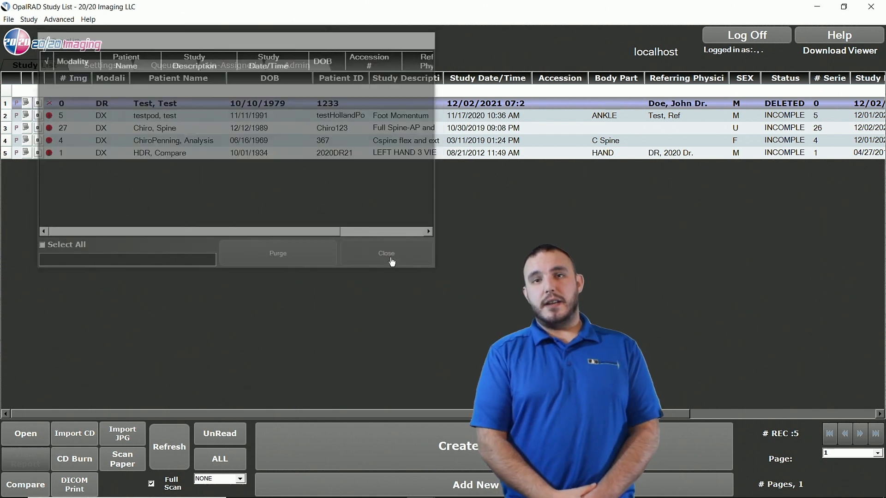
click(171, 444)
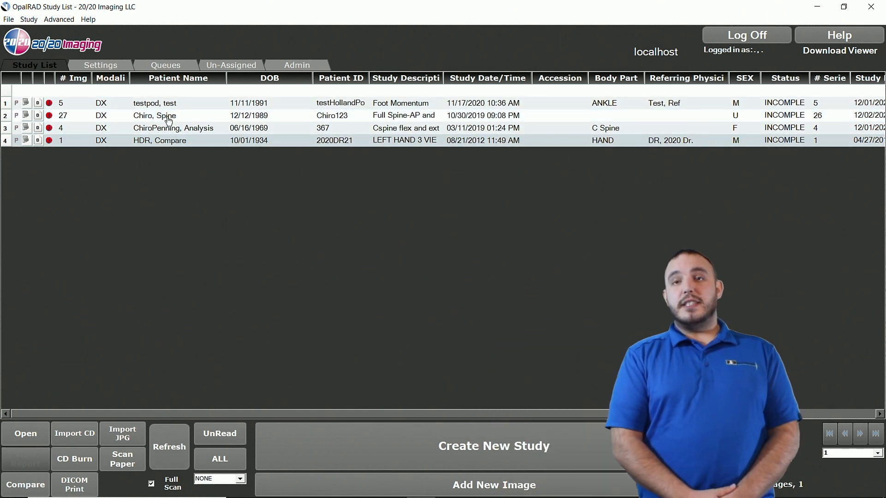
- Select the 10/30/2019 Full Spine study and open its image deletion window
right_click(169, 121)
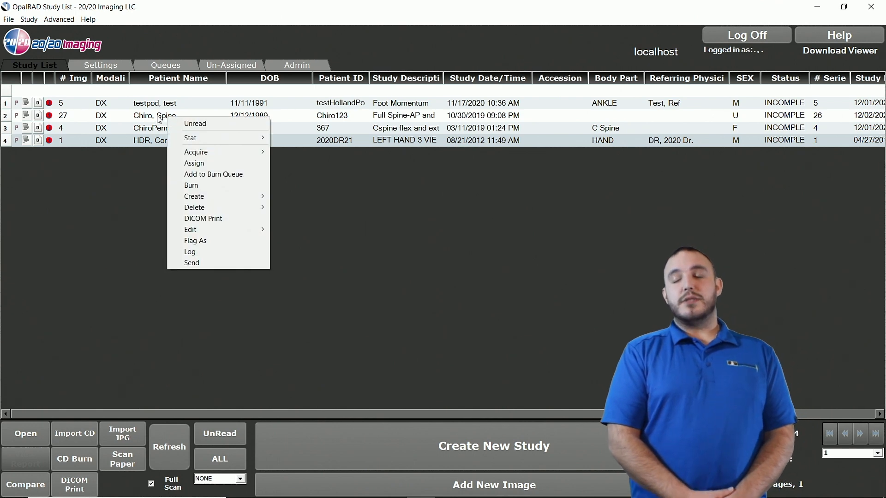
click(135, 121)
right_click(154, 121)
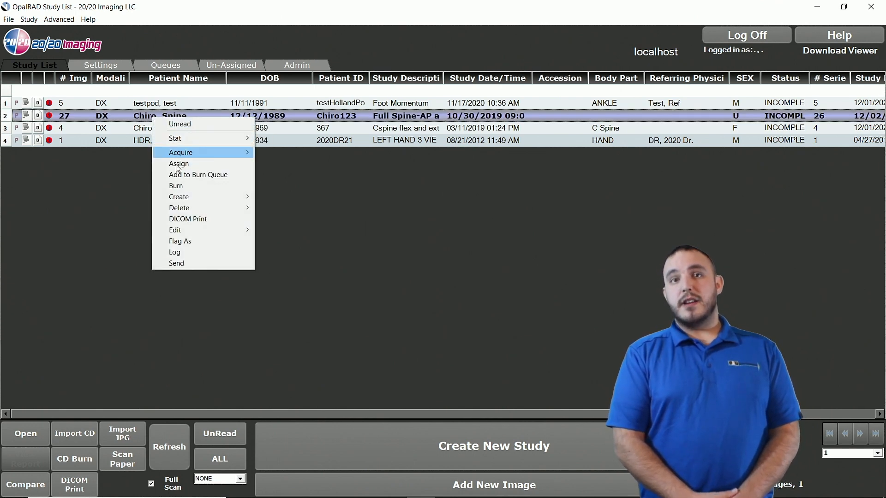
mouse_move(195, 210)
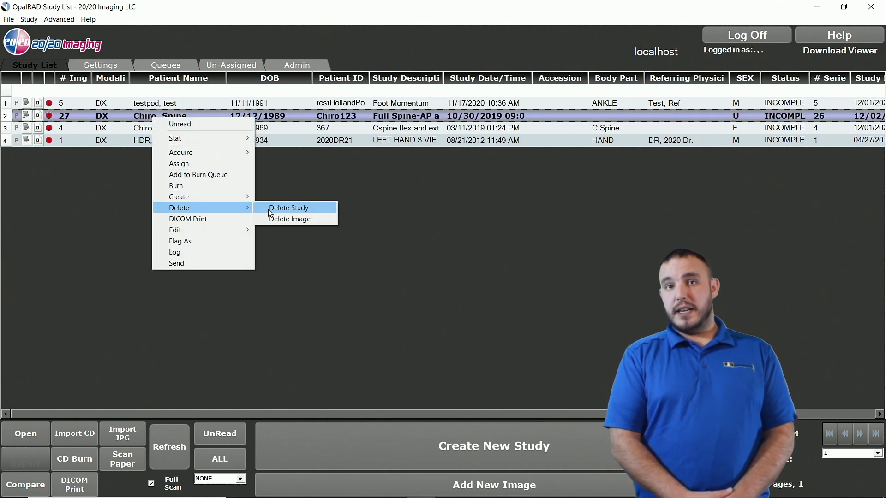
click(289, 220)
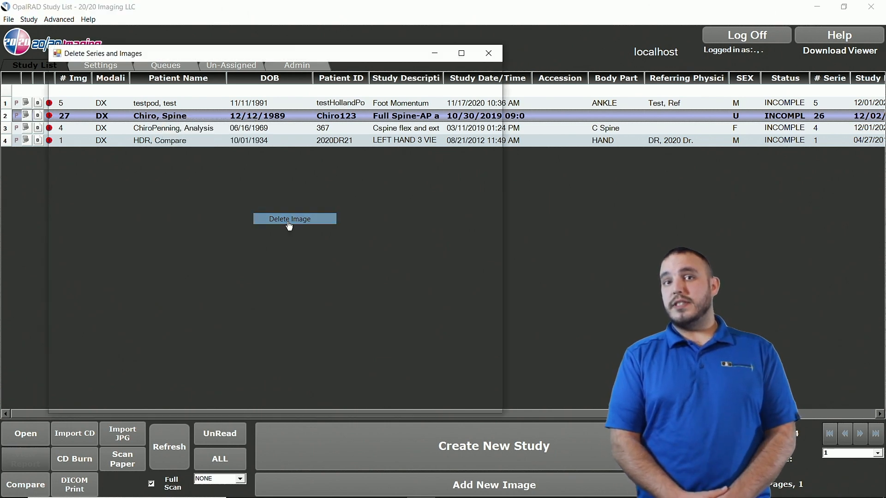
- Permanently delete the Stitched Images series, number 26, from the Full Spine study and close the deletion window
scroll(361, 166, down, 5)
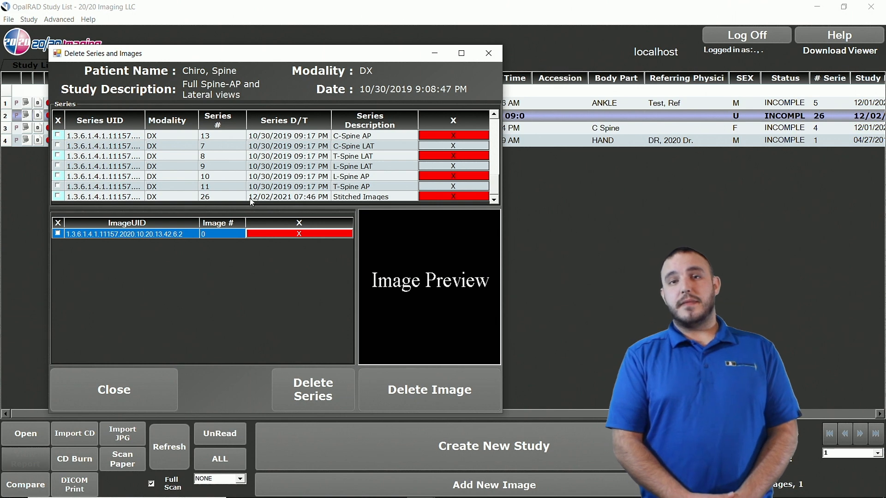
click(222, 197)
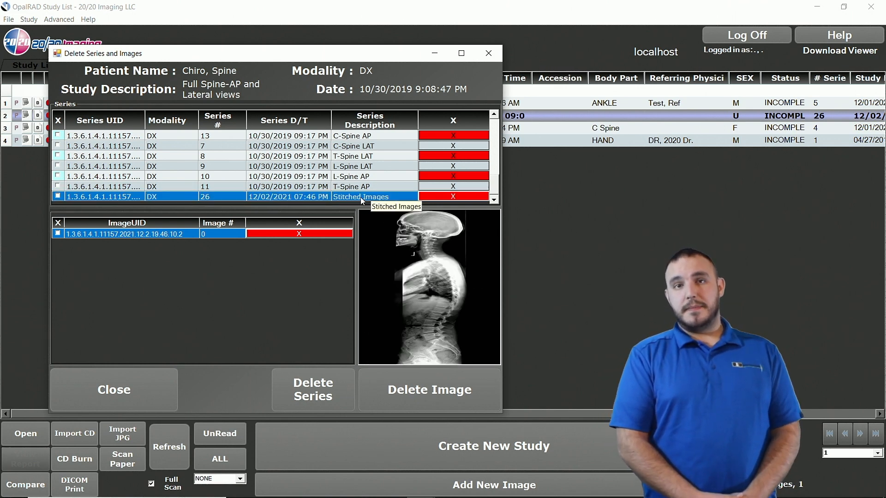
click(457, 196)
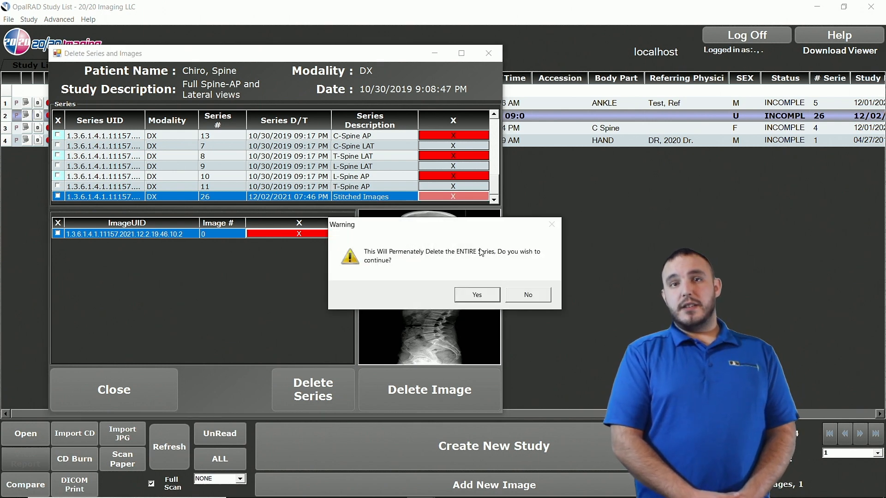
click(477, 295)
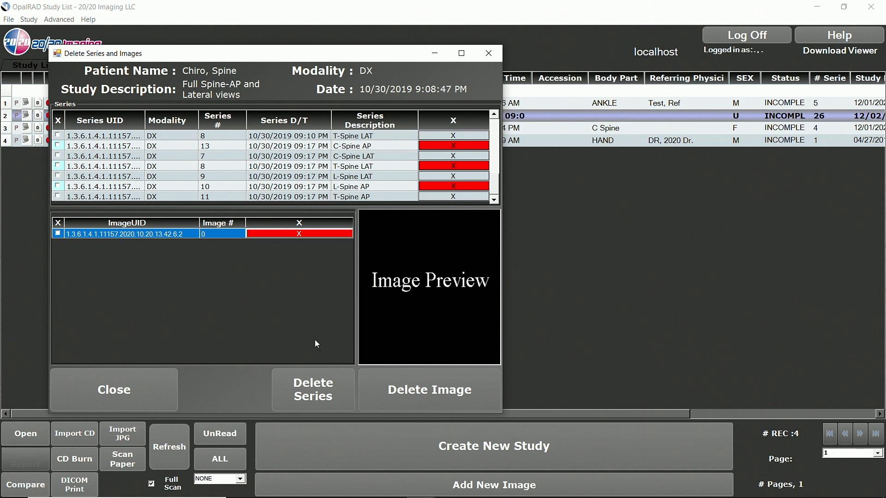
click(112, 389)
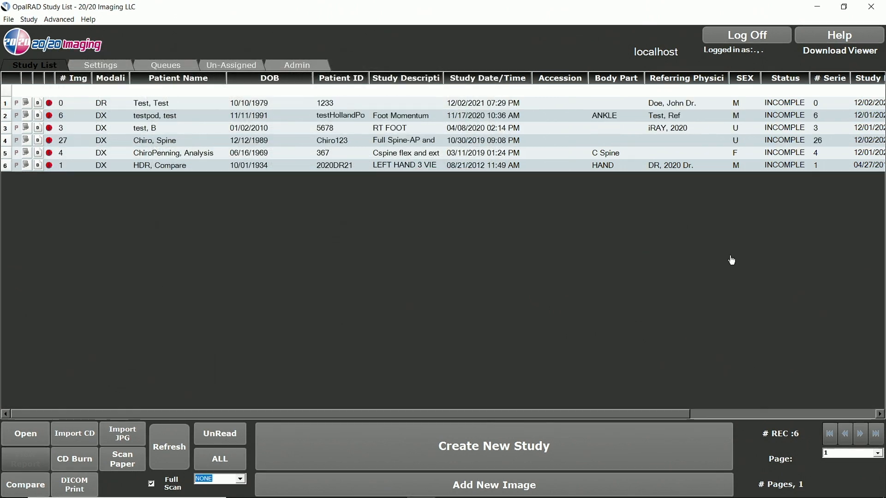
- Search the study list by patient name using "tes", and select the filter text for clearing
click(175, 92)
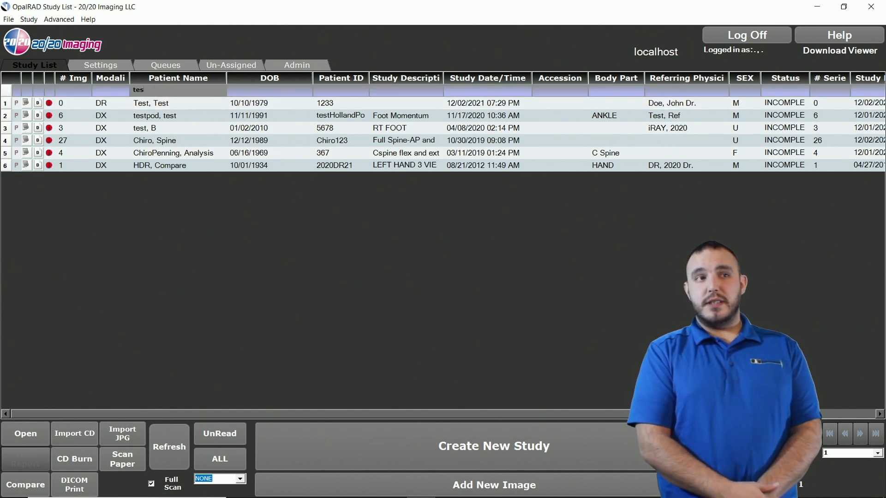
key(Return)
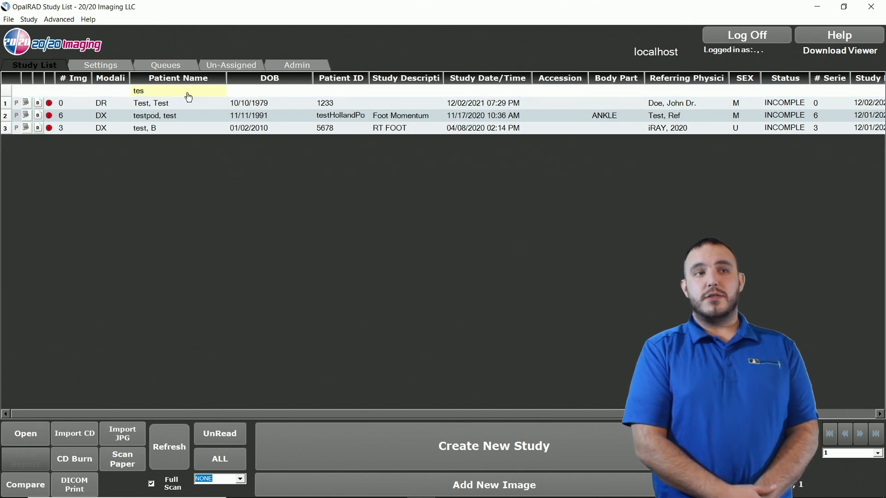
click(187, 94)
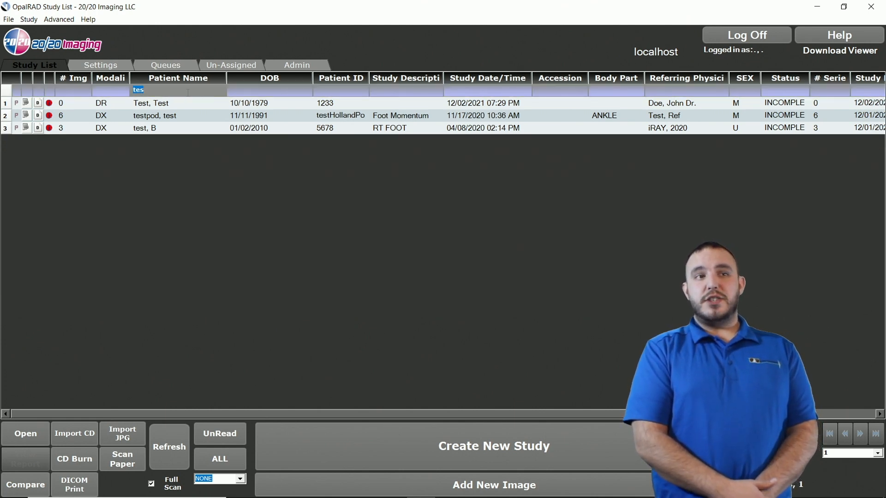
- Look through the date of birth filter with its calendar, the patient ID filter and the study date filter
click(250, 89)
click(308, 91)
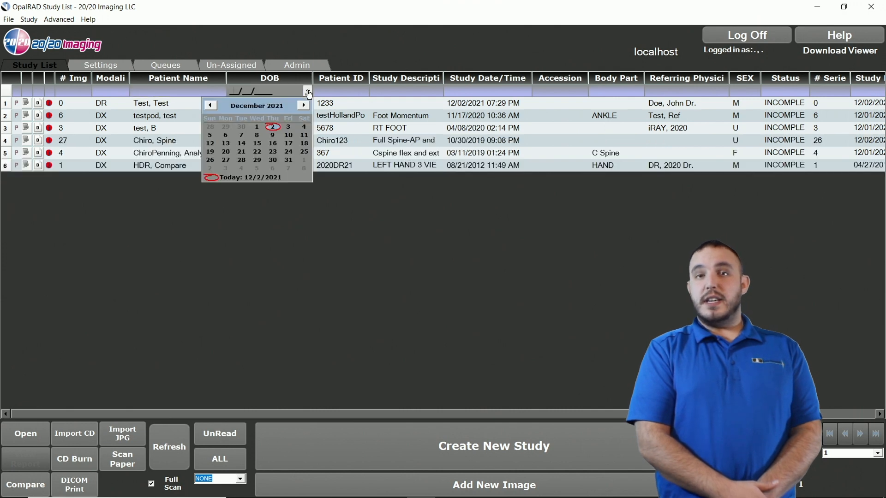
click(308, 91)
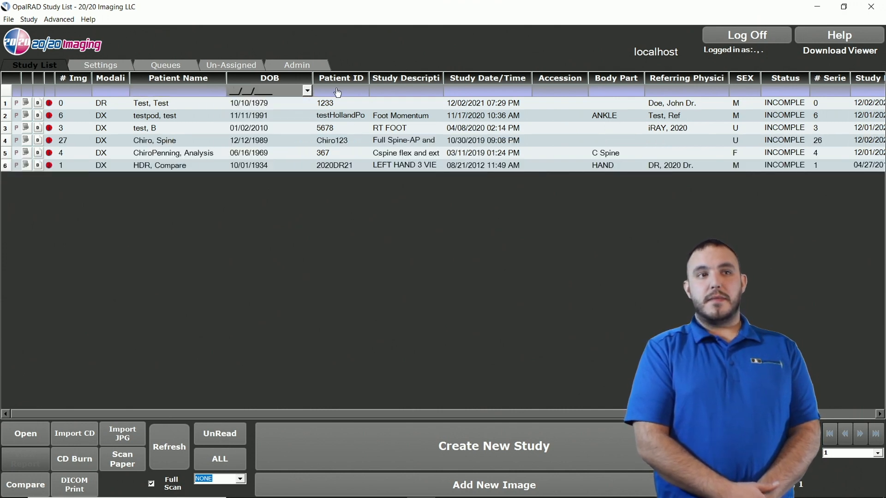
click(352, 91)
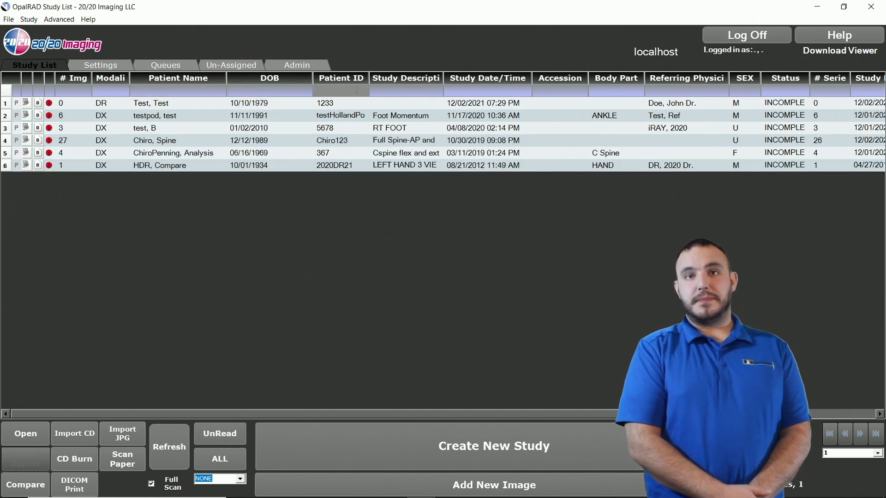
click(525, 91)
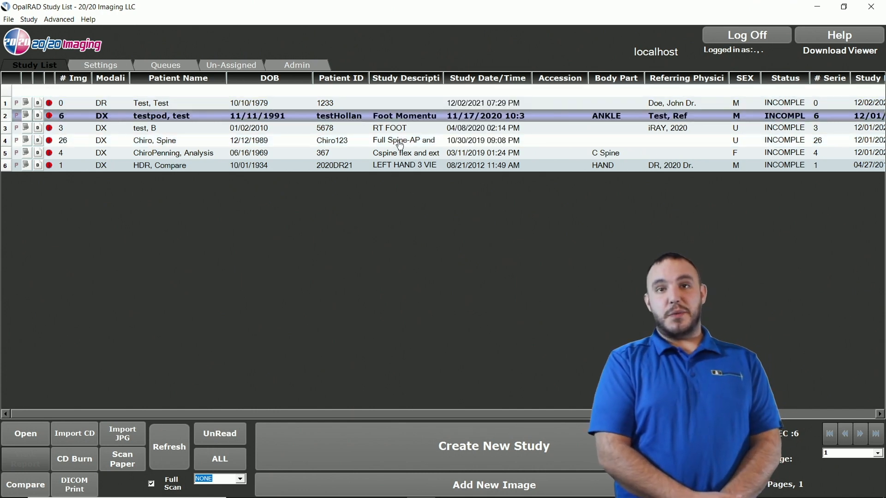
- Open the 10/30/2019 Full Spine study in the image viewer and look through its settings, tools and annotation options
double_click(400, 145)
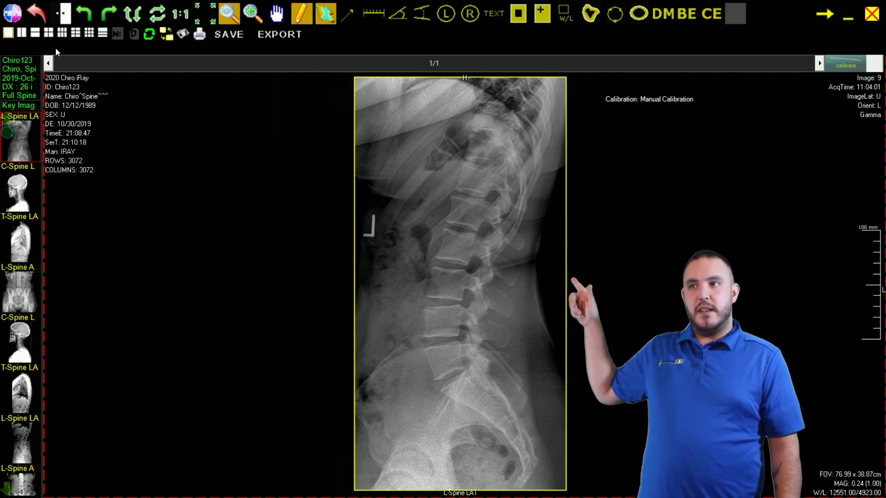
click(20, 18)
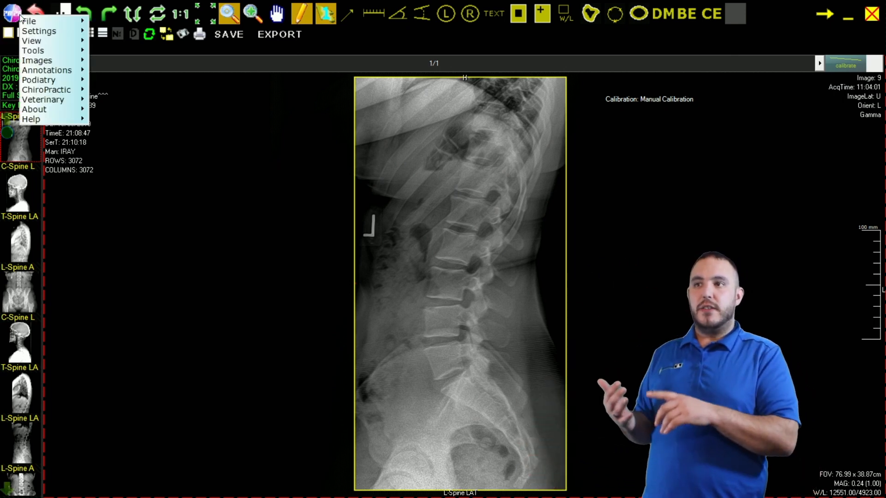
mouse_move(33, 32)
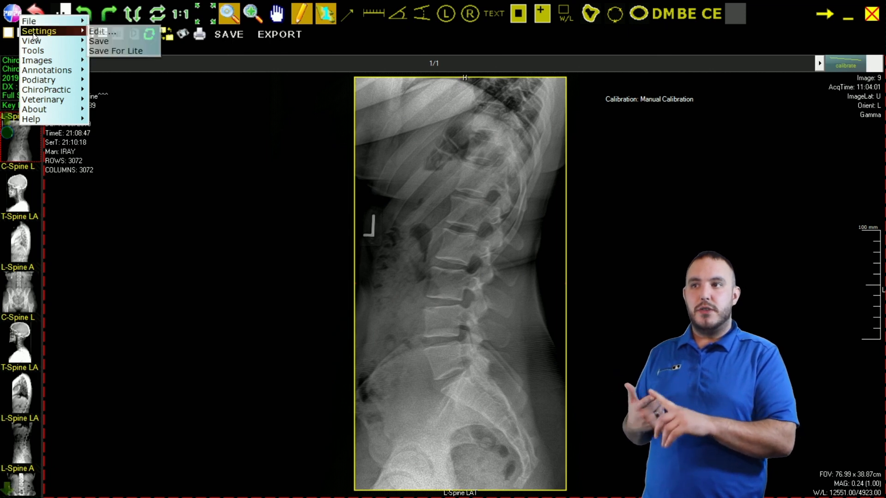
mouse_move(32, 52)
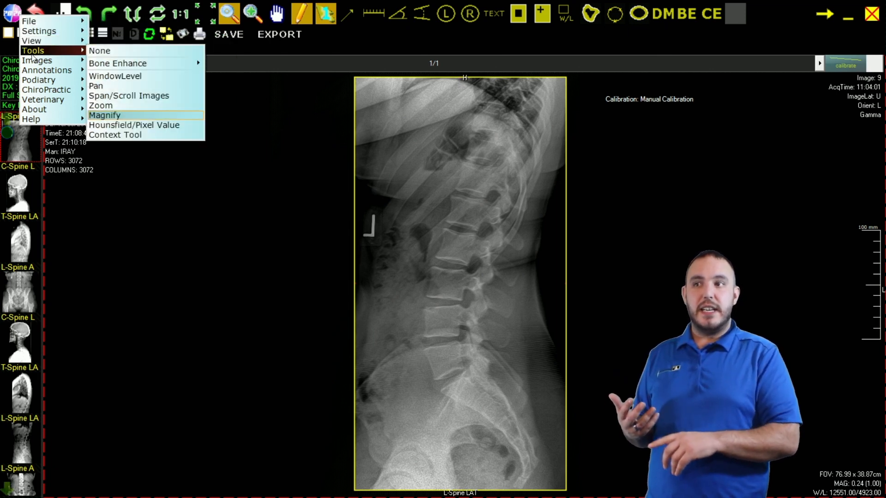
mouse_move(33, 73)
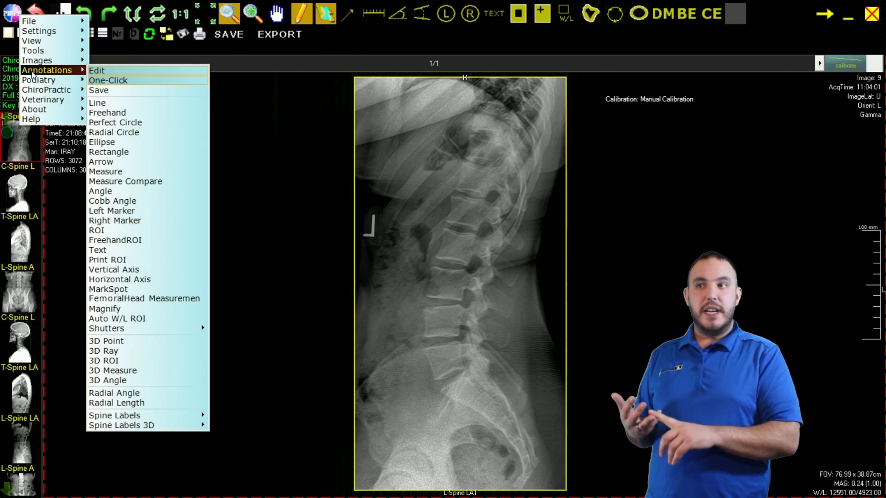
- Examine the available chiropractic analysis tools, including the Advanced Orthogonal, EPIC, Gonstead and Blair technique sets
mouse_move(34, 92)
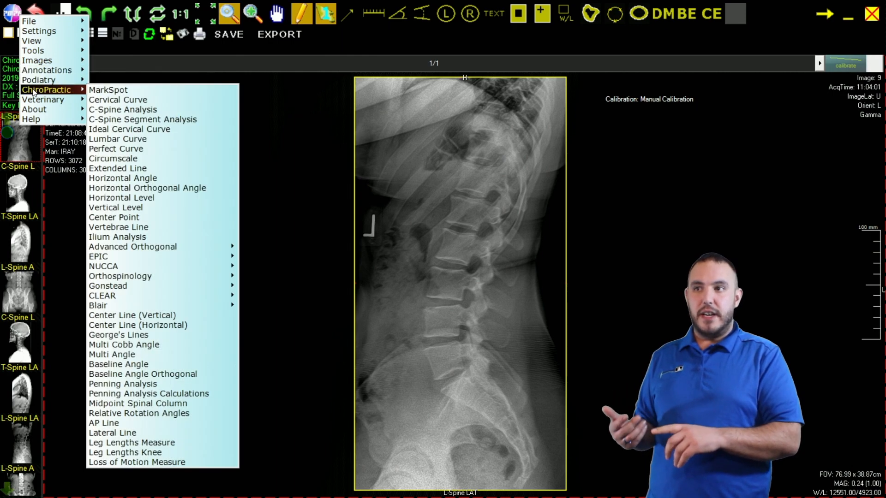
mouse_move(36, 112)
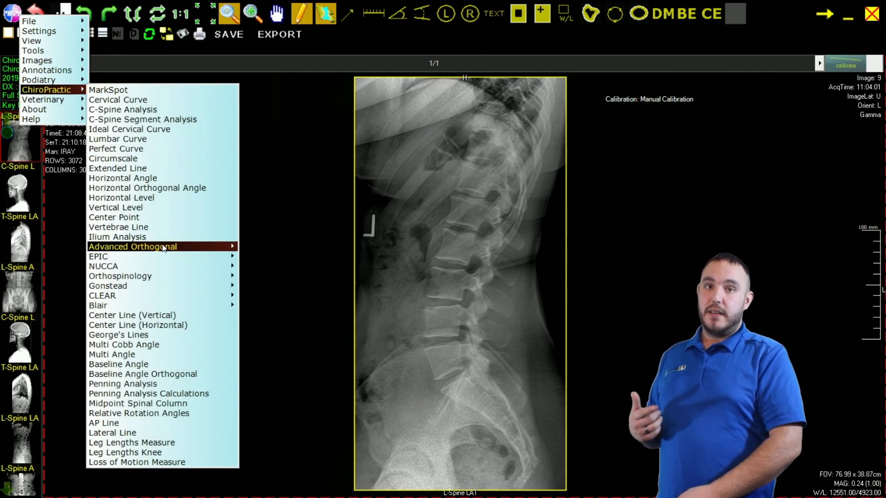
mouse_move(164, 248)
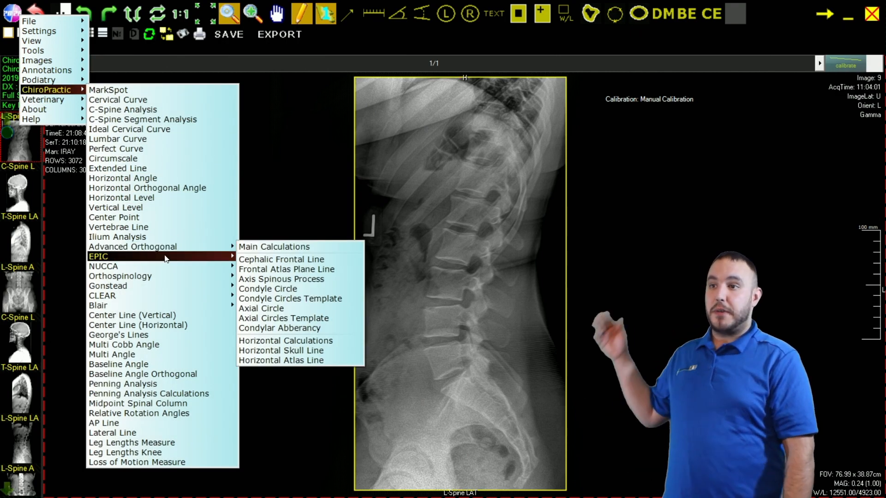
mouse_move(166, 267)
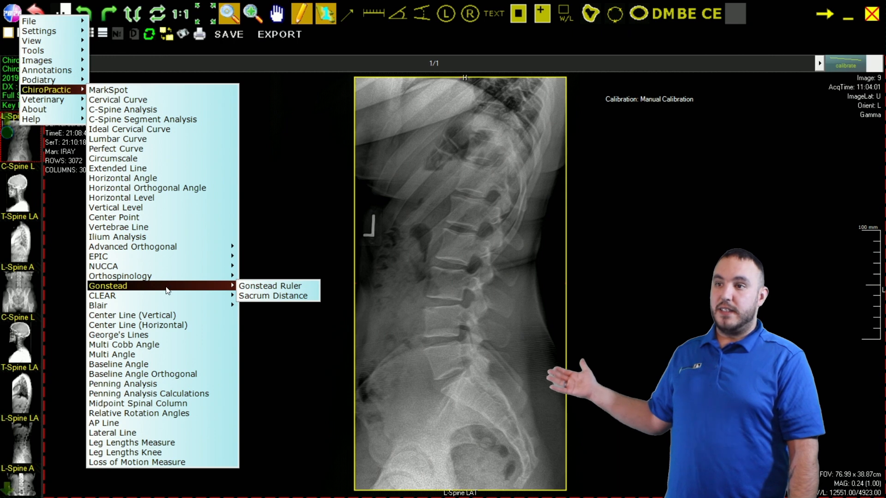
mouse_move(167, 297)
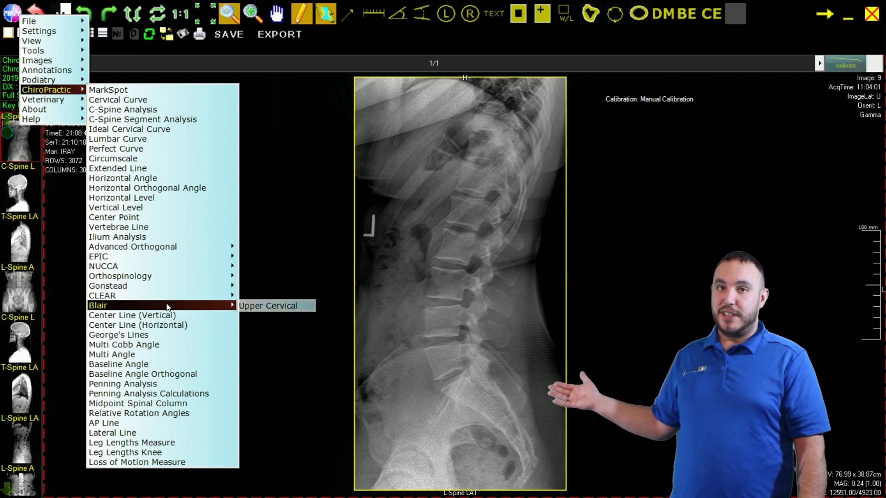
- Open the viewer settings for editing and select DISPLAY1 to show its monitor options
click(9, 10)
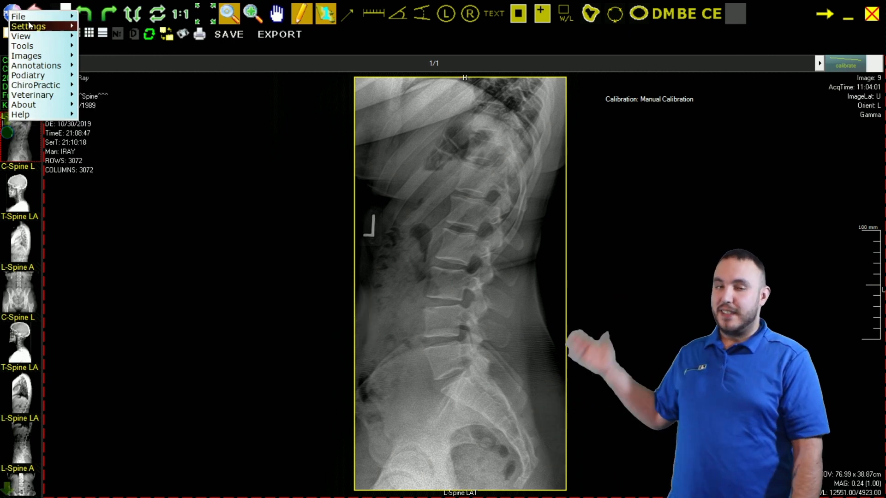
mouse_move(33, 29)
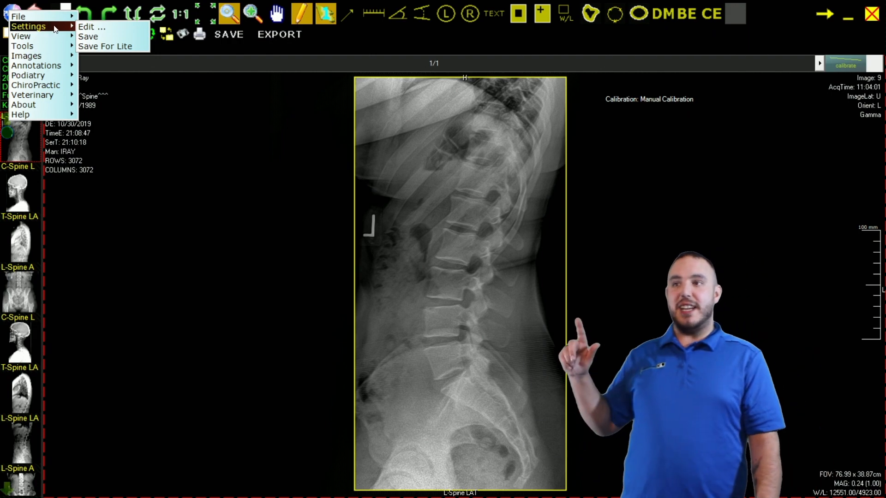
click(100, 29)
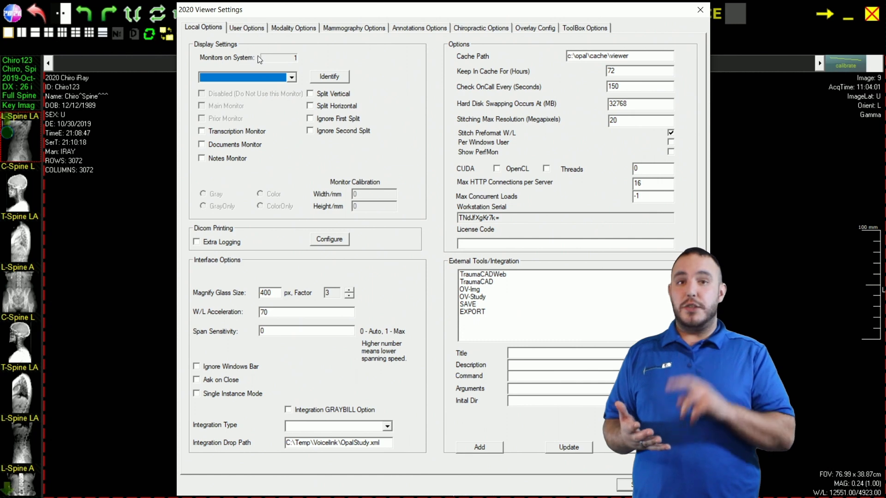
click(293, 78)
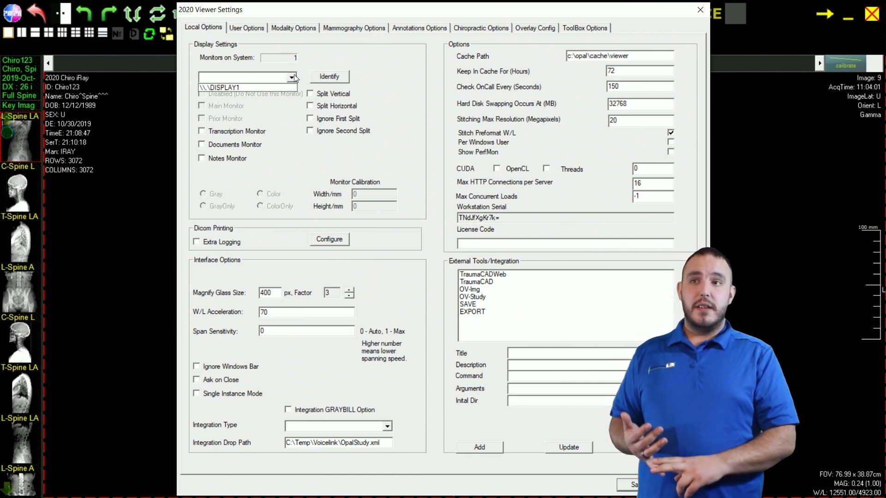
click(246, 92)
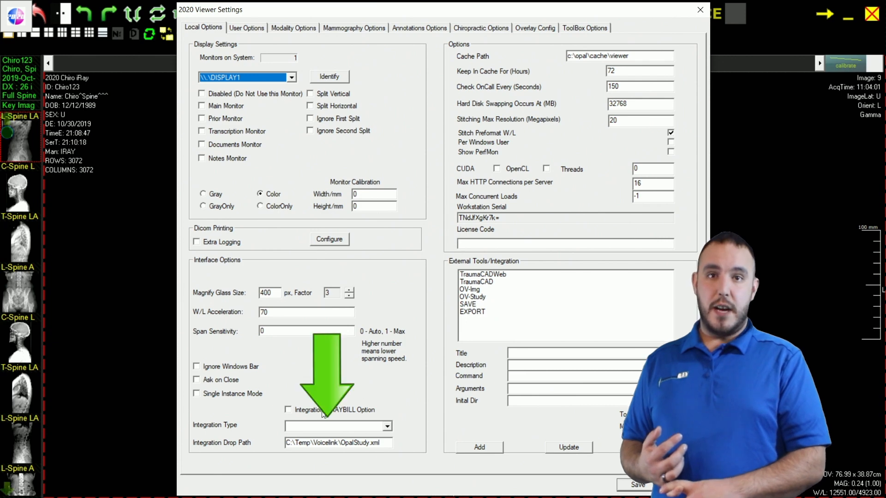
- Set the integration type to JPEG Auto Export and clear the existing integration drop path
click(387, 427)
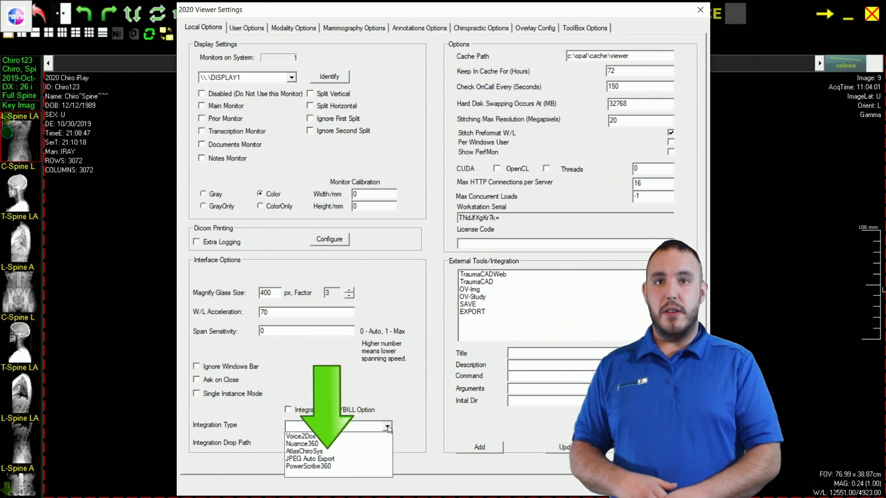
click(354, 459)
key(Delete)
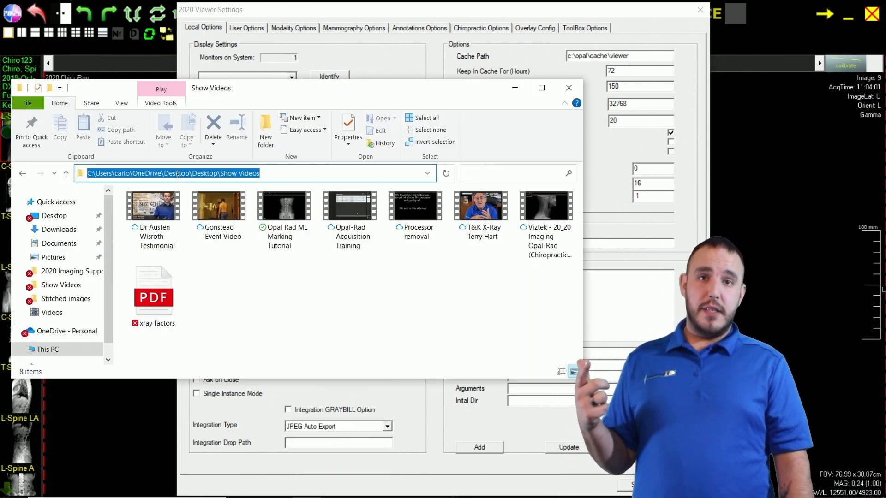
- Copy the Show Videos folder's path into the integration drop path and save the viewer settings
right_click(178, 175)
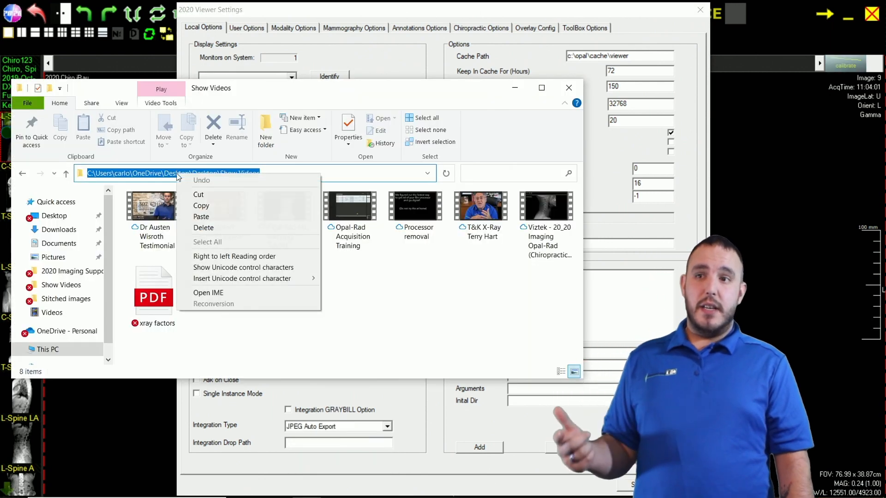
click(211, 206)
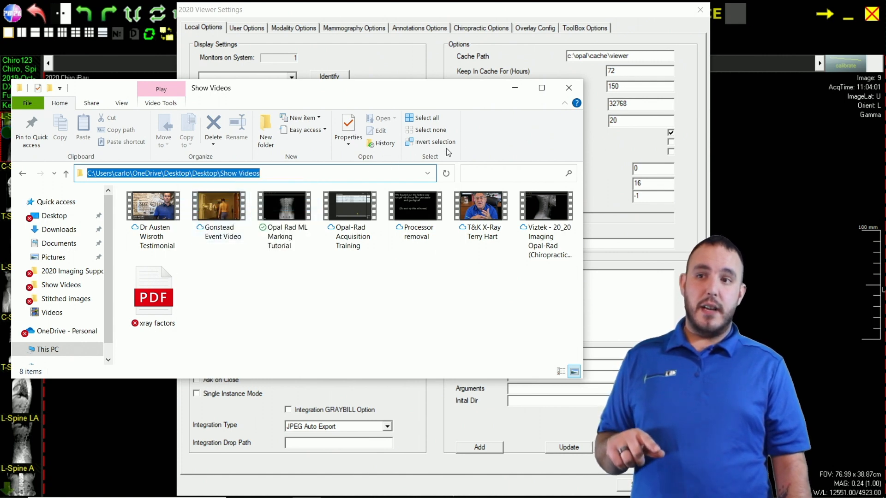
click(569, 88)
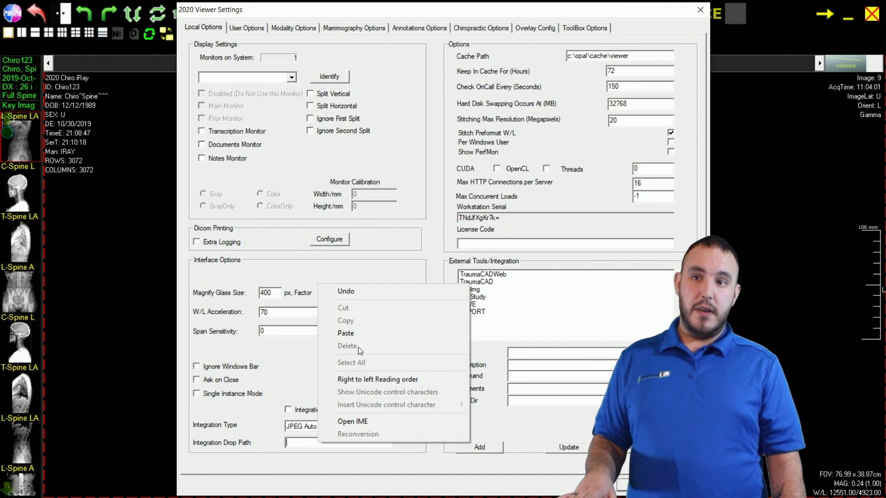
click(359, 333)
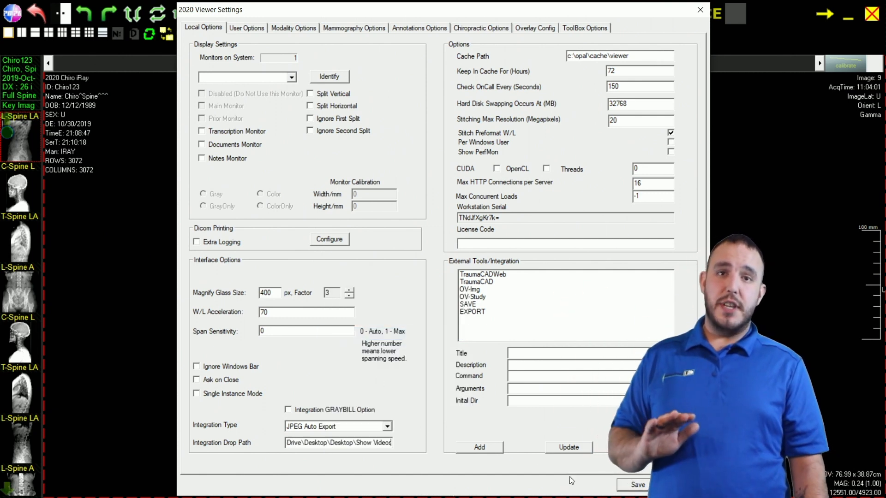
click(635, 485)
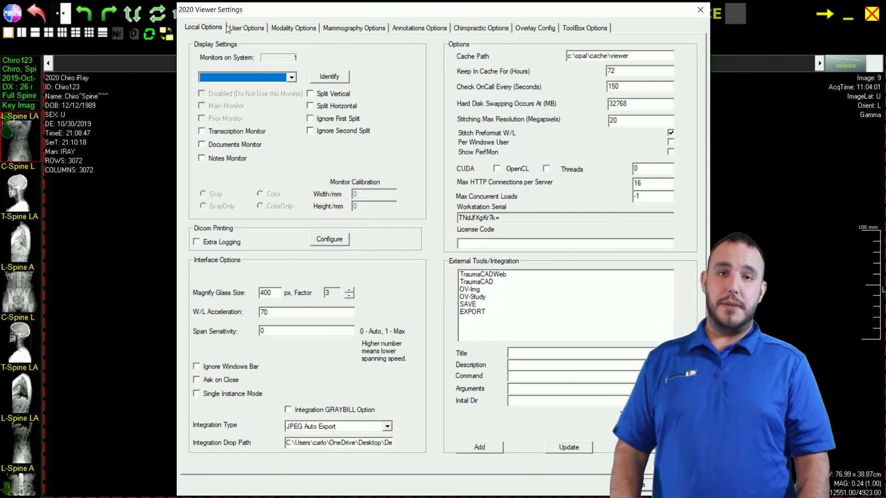
- Look through the user, modality, mammography, annotation, chiropractic and overlay settings of the viewer
click(246, 27)
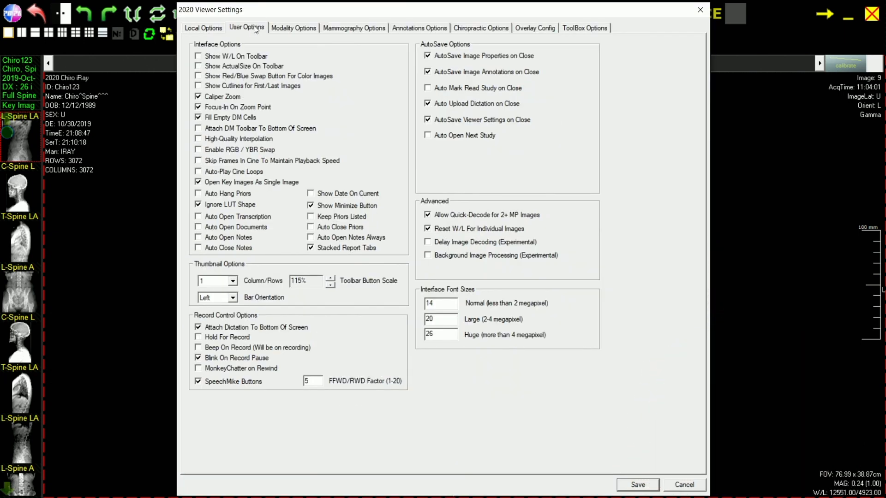
click(281, 28)
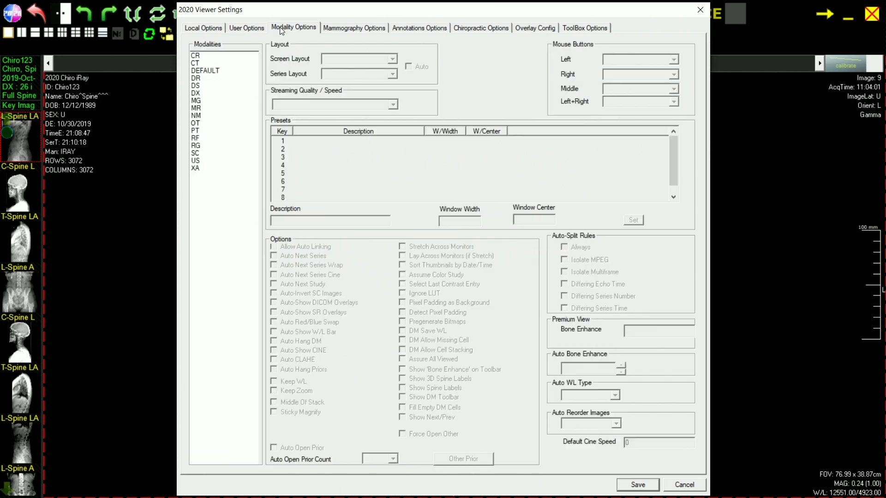
click(331, 27)
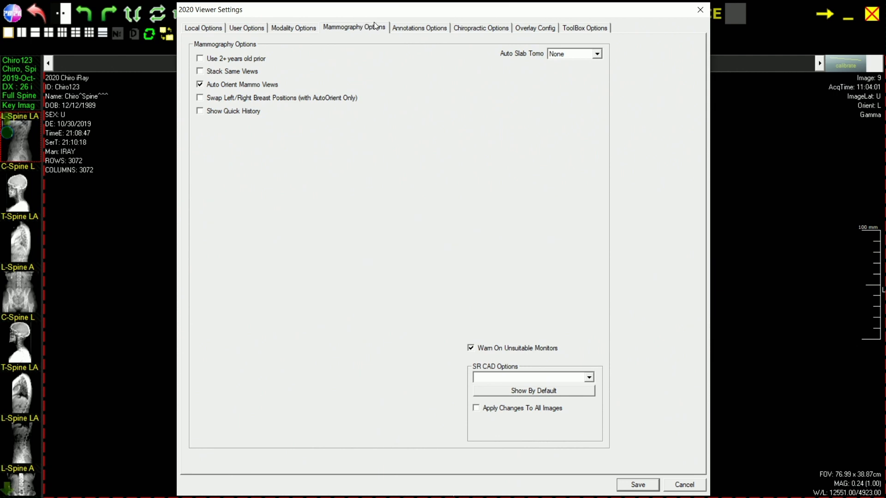
click(419, 28)
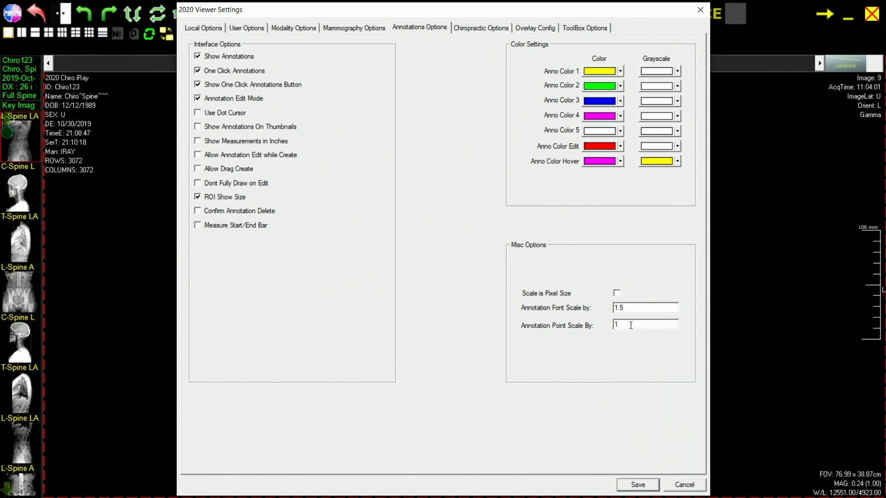
click(483, 27)
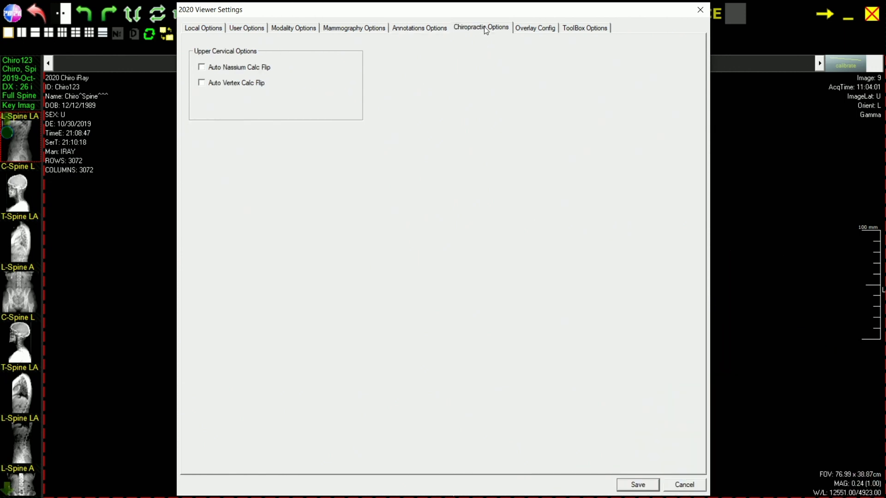
click(543, 28)
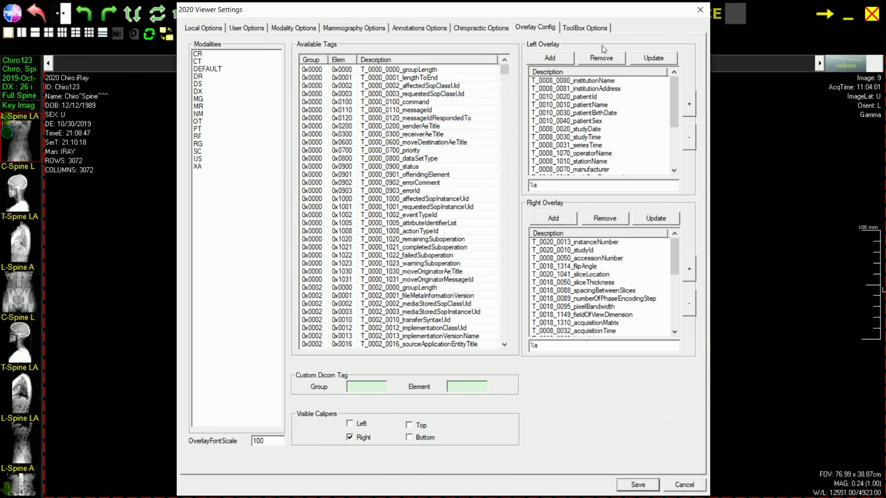
- In the toolbox options, place the toolbox above the thumbnails and set the number of visible rows to 6
click(595, 28)
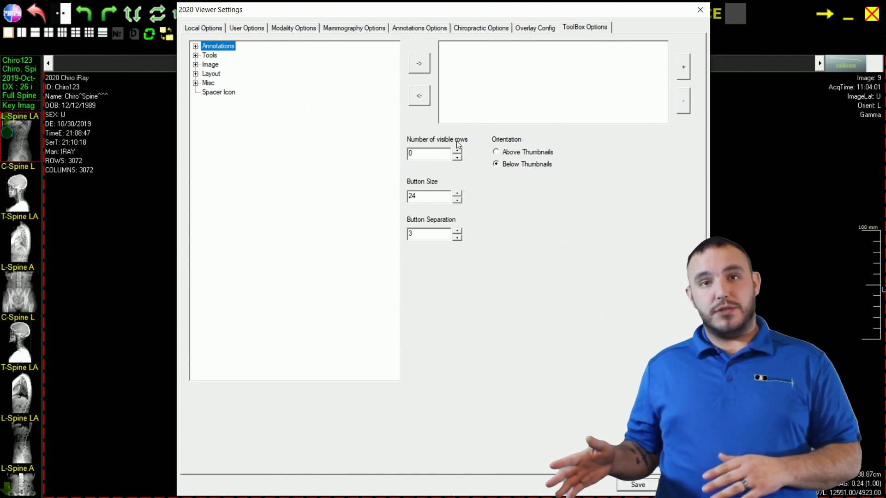
click(495, 152)
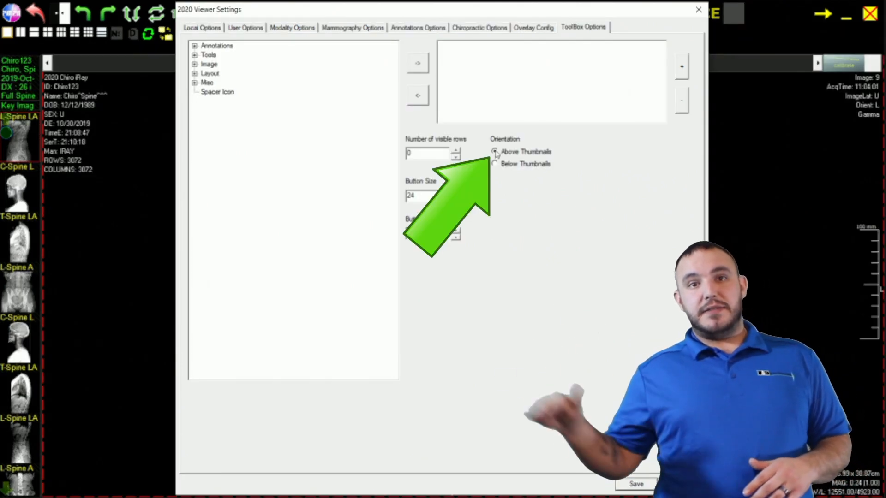
click(456, 151)
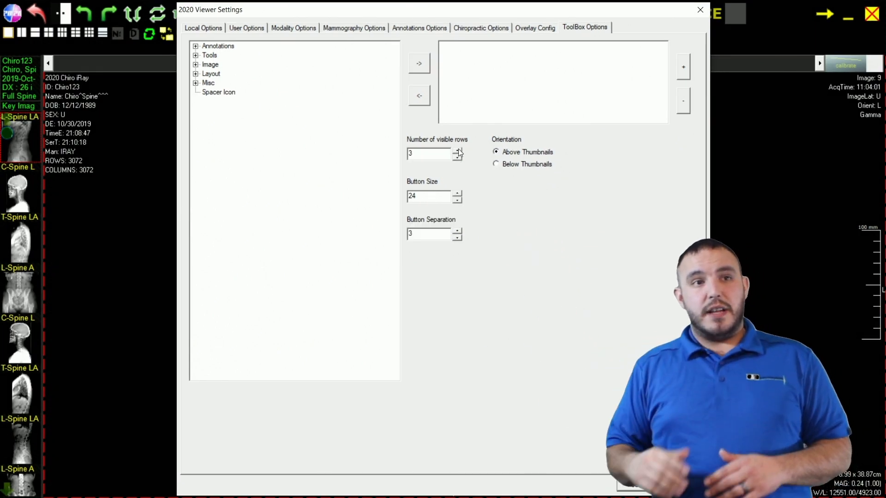
click(458, 151)
click(457, 151)
click(457, 150)
click(457, 151)
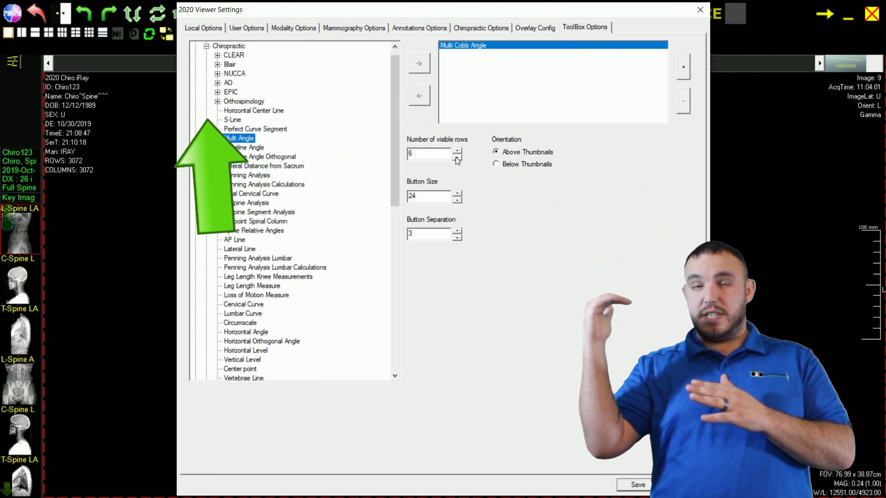
click(457, 160)
click(457, 160)
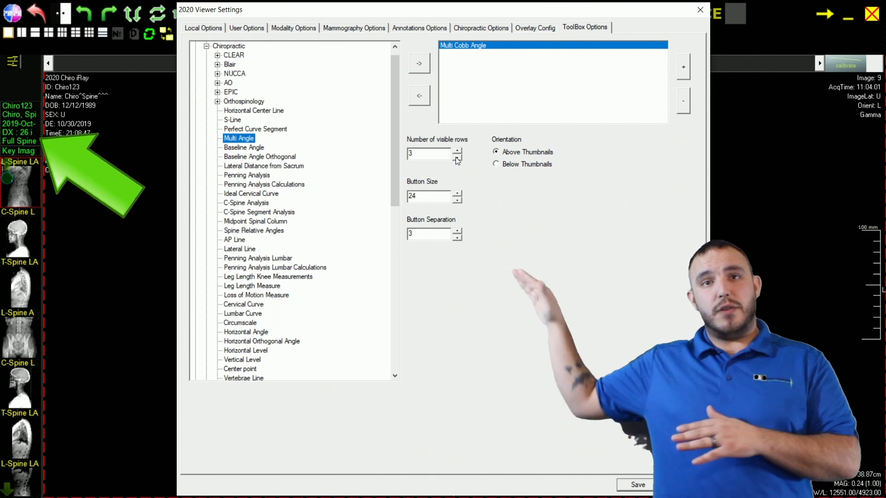
click(457, 152)
click(457, 151)
click(457, 151)
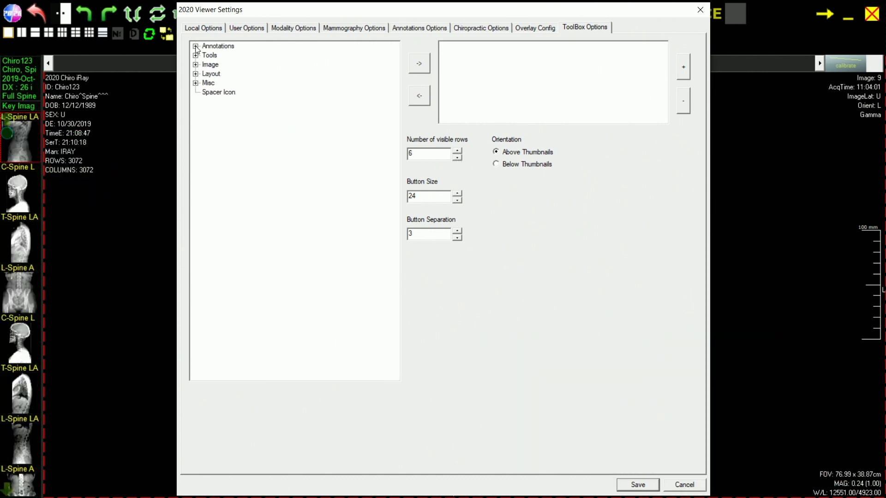
- Add the chiropractic tools Multi Cobb Angle, Baseline Angle Orthogonal and Lateral Distance from Sacrum to the toolbox, and remove Baseline Angle Orthogonal again
click(196, 46)
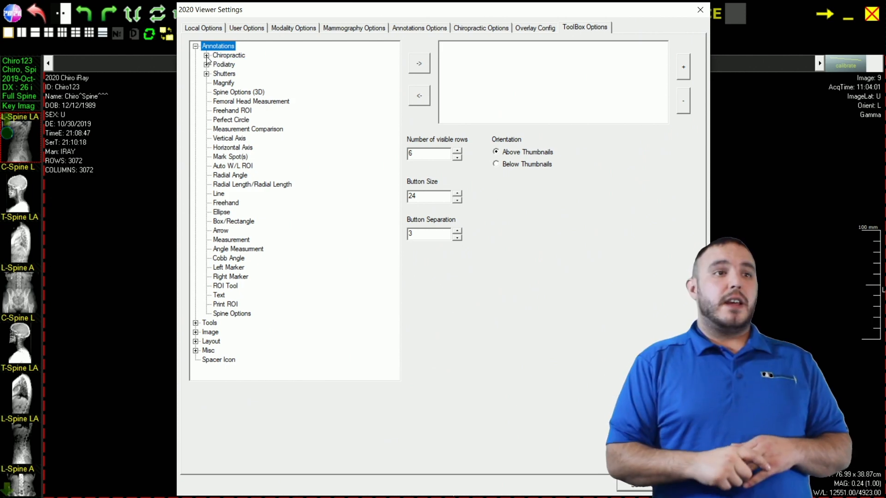
click(206, 56)
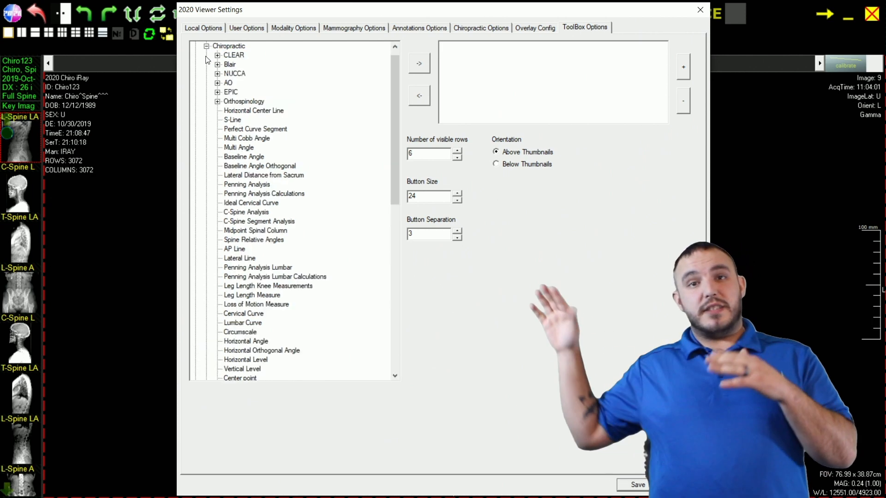
double_click(258, 138)
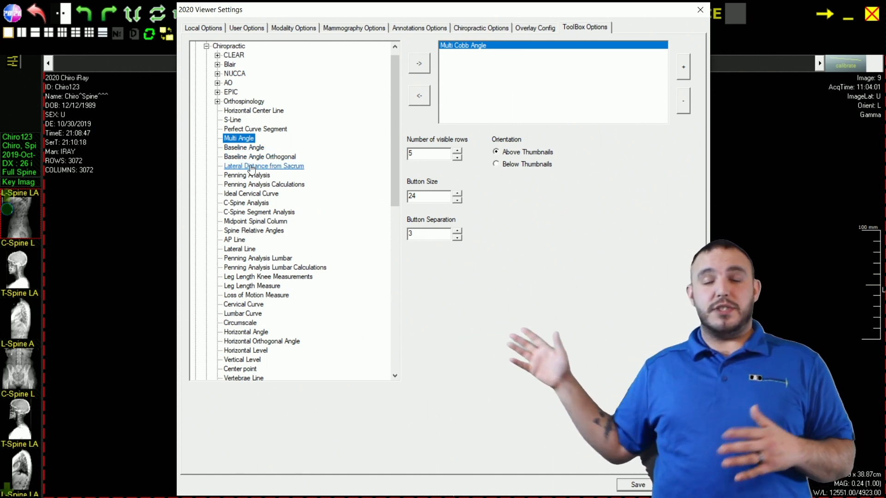
double_click(248, 156)
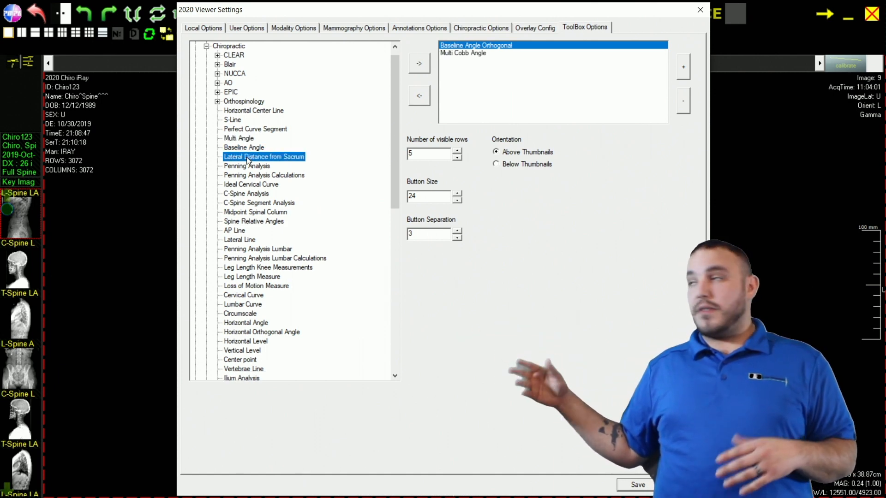
double_click(248, 158)
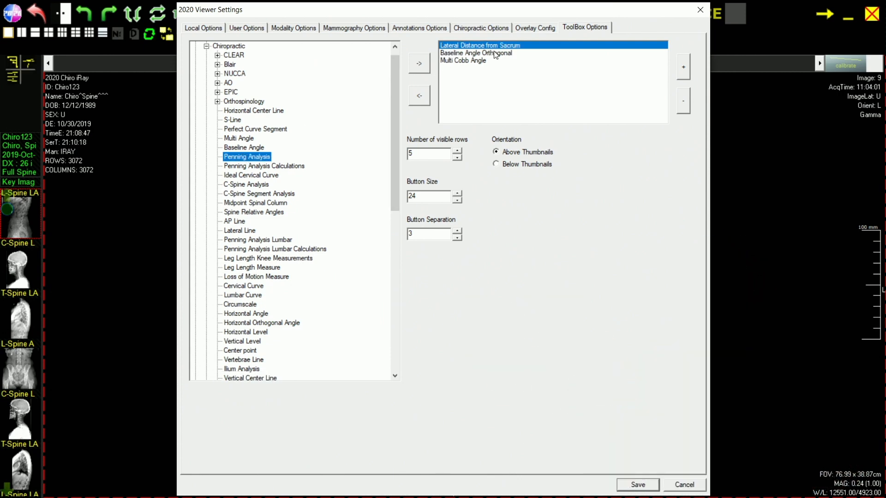
double_click(494, 53)
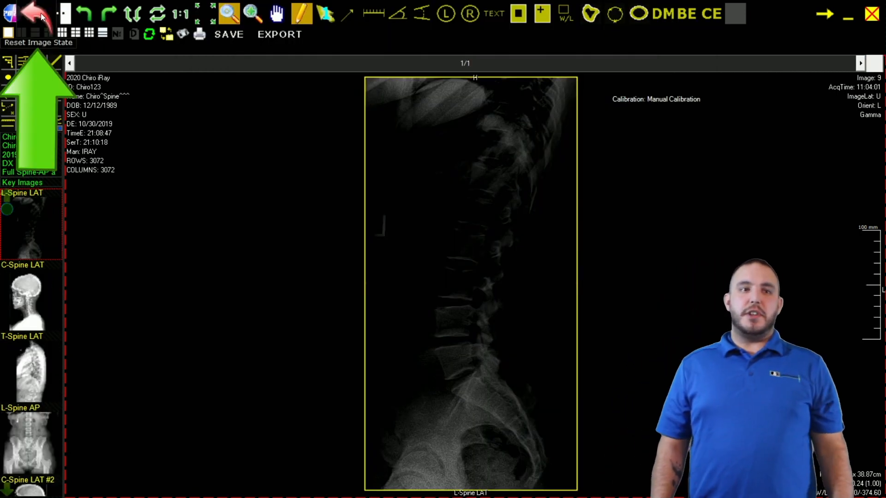
- Reset the L-Spine LAT image state and draw an arrow annotation pointing at the lower lumbar spine
click(41, 17)
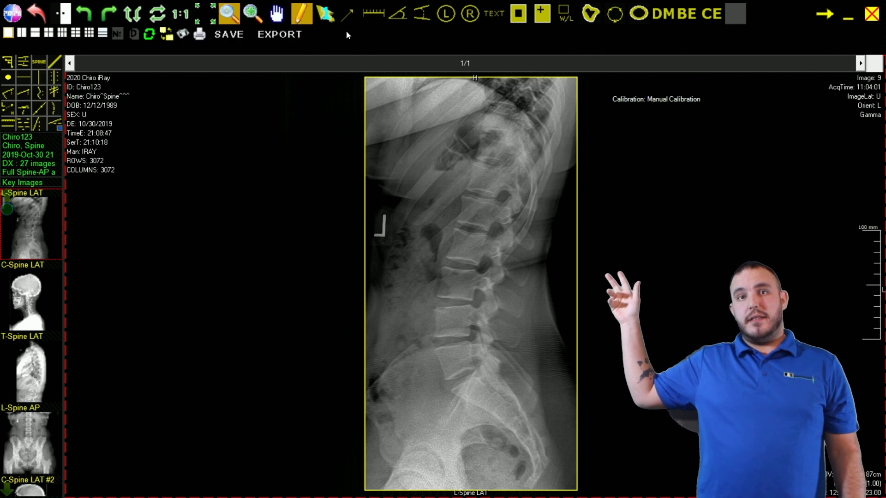
click(346, 17)
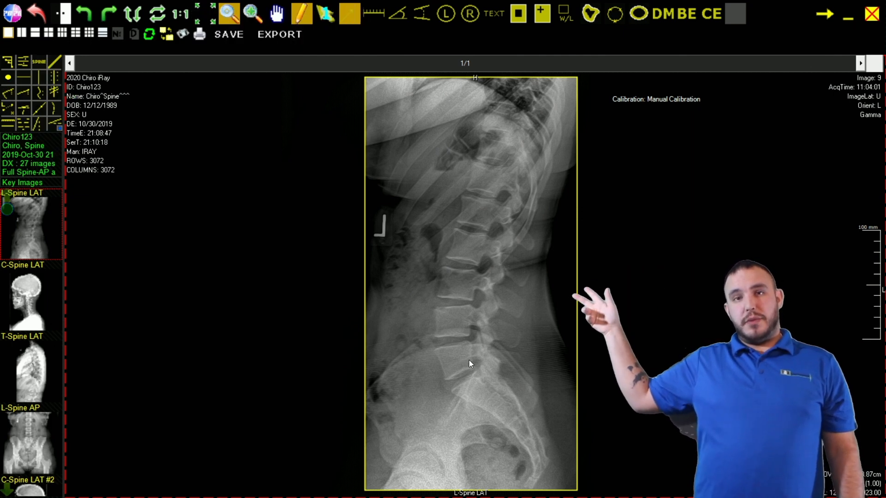
mouse_move(468, 334)
mouse_down()
mouse_move(477, 277)
mouse_move(515, 278)
mouse_move(521, 287)
mouse_up()
- Try adjusting the L-Spine LAT image's window/level to darken it, and reset the image state
right_drag(455, 346, 484, 160)
right_drag(425, 351, 395, 350)
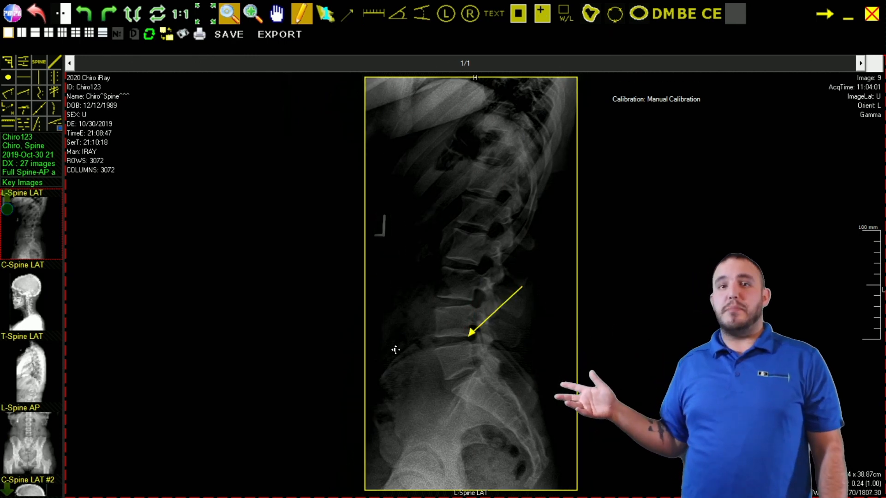
click(40, 18)
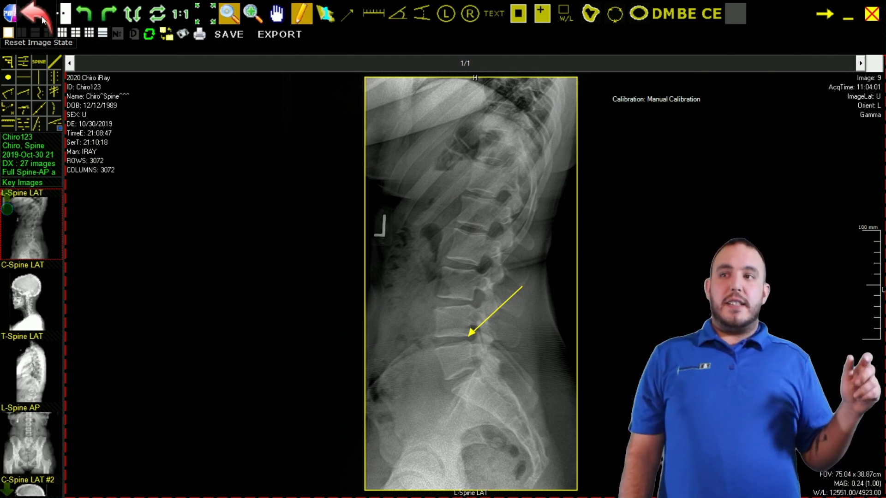
- Invert the contrast of the L-Spine LAT image
click(65, 19)
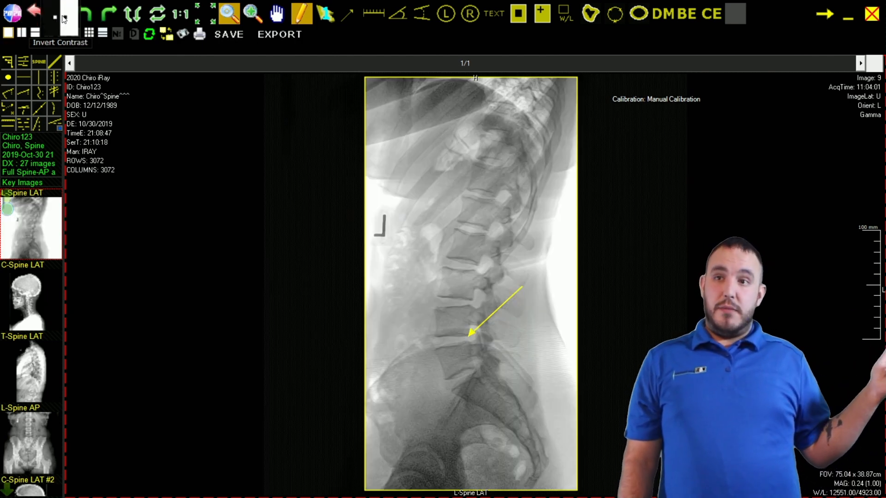
- Restore the L-Spine LAT image's original contrast, then rotate it left and back right to upright
click(64, 19)
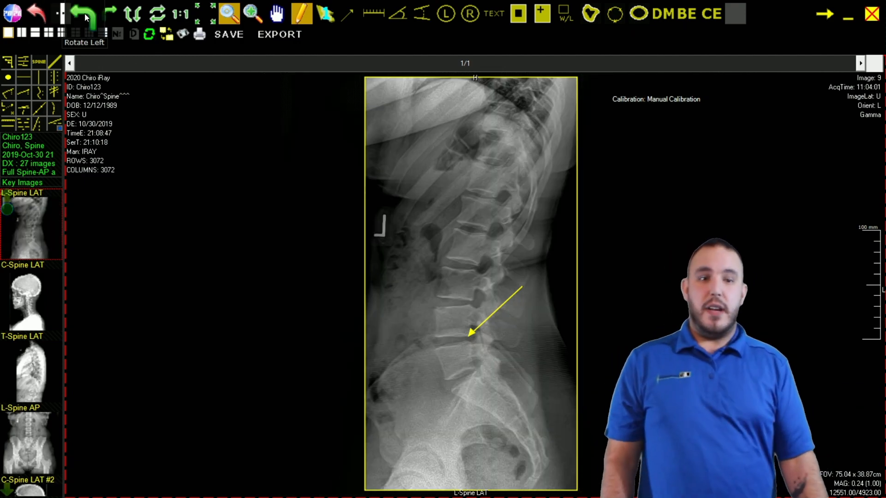
click(85, 17)
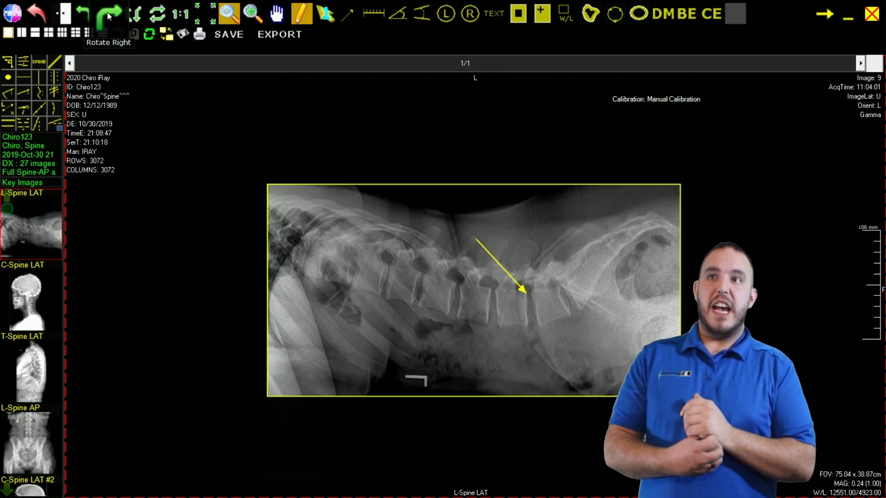
click(110, 17)
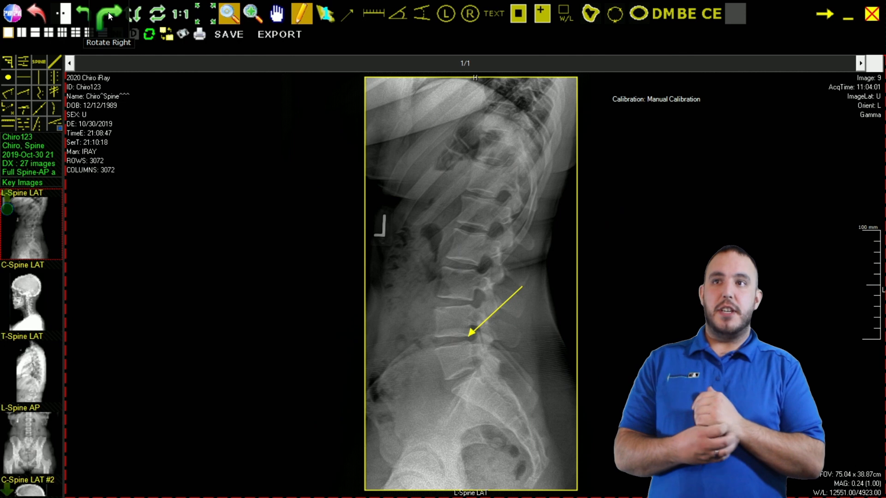
- Flip the L-Spine LAT image vertically and back, and flip it horizontally and back
click(133, 16)
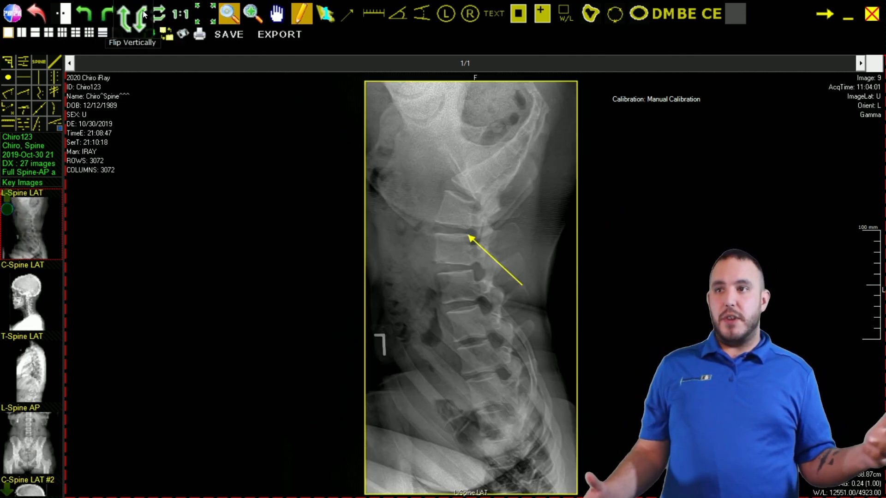
click(136, 14)
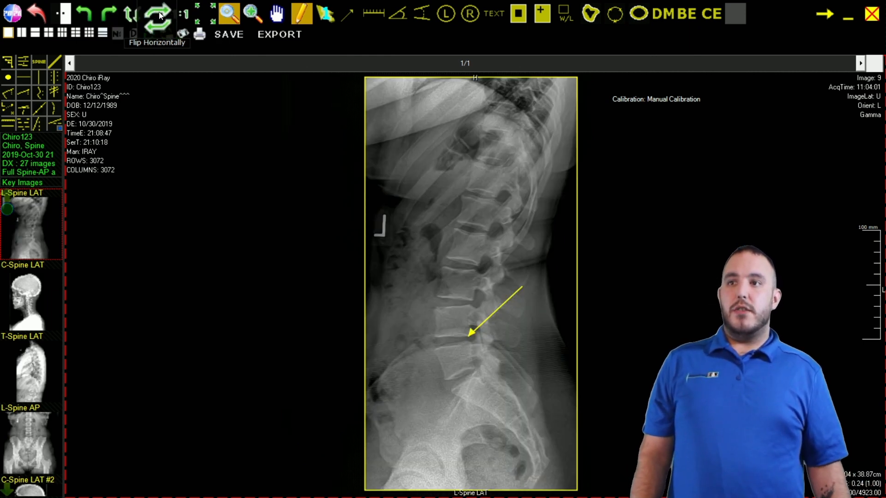
click(158, 17)
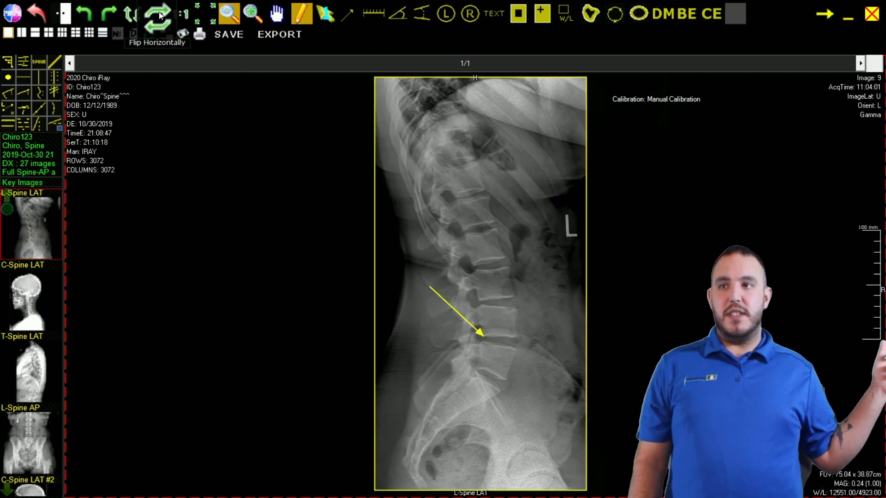
click(158, 16)
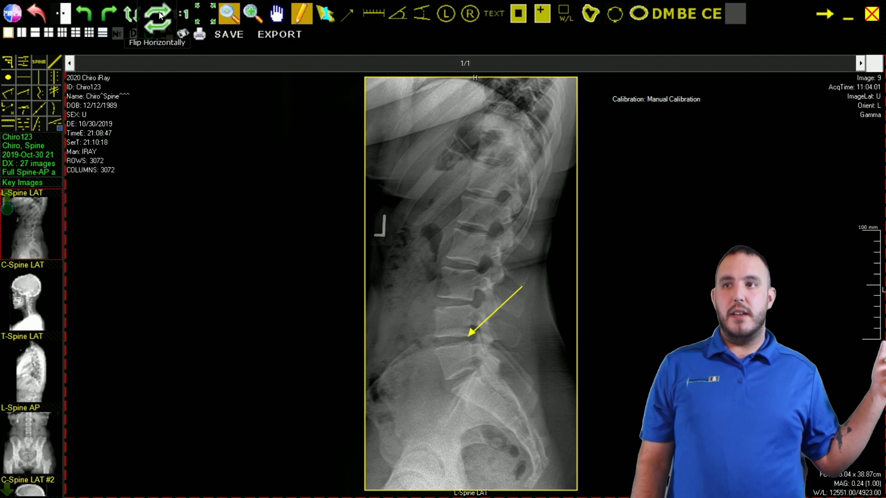
- Show the L-Spine LAT image at 1:1 scale and fit it back into the viewer
click(183, 16)
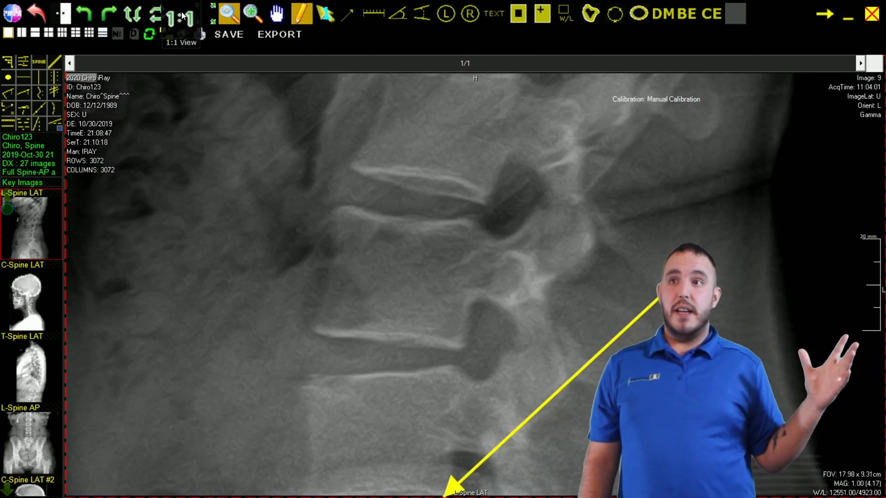
click(211, 14)
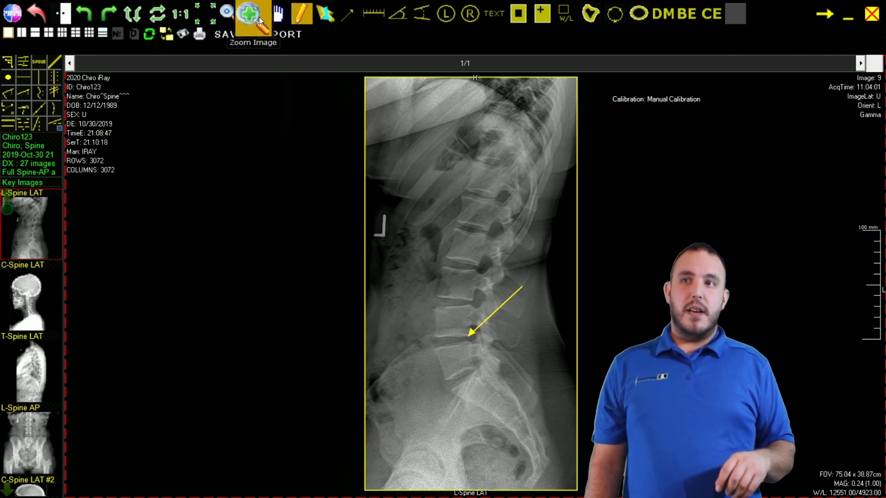
click(229, 23)
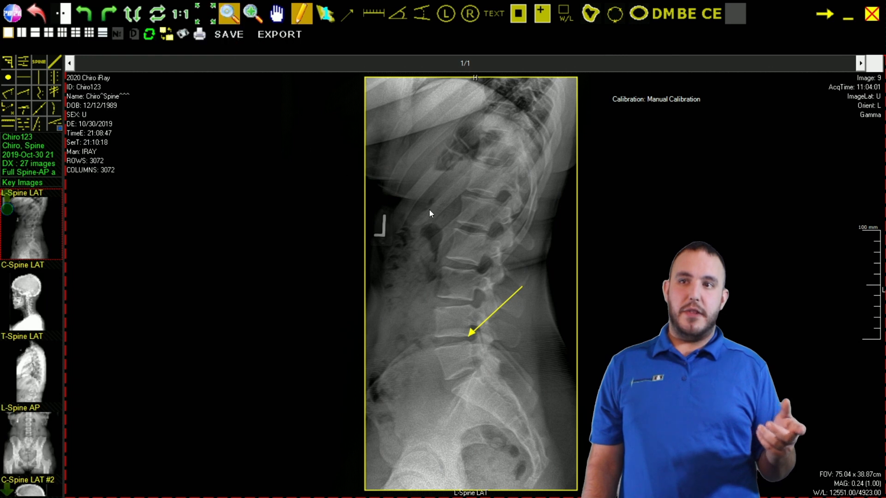
mouse_move(429, 177)
mouse_down()
mouse_move(457, 211)
mouse_move(467, 289)
mouse_move(459, 181)
mouse_up()
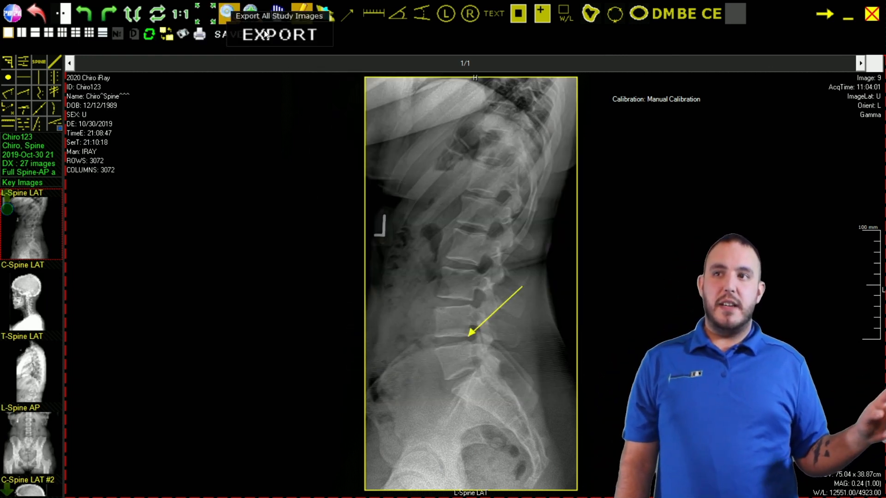
- Zoom the L-Spine LAT image out slightly with Zoom Image and reposition it sideways with Pan Image
click(254, 14)
mouse_move(464, 251)
mouse_down()
mouse_move(464, 208)
mouse_move(464, 265)
mouse_move(464, 249)
mouse_up()
drag(463, 158, 459, 134)
click(276, 13)
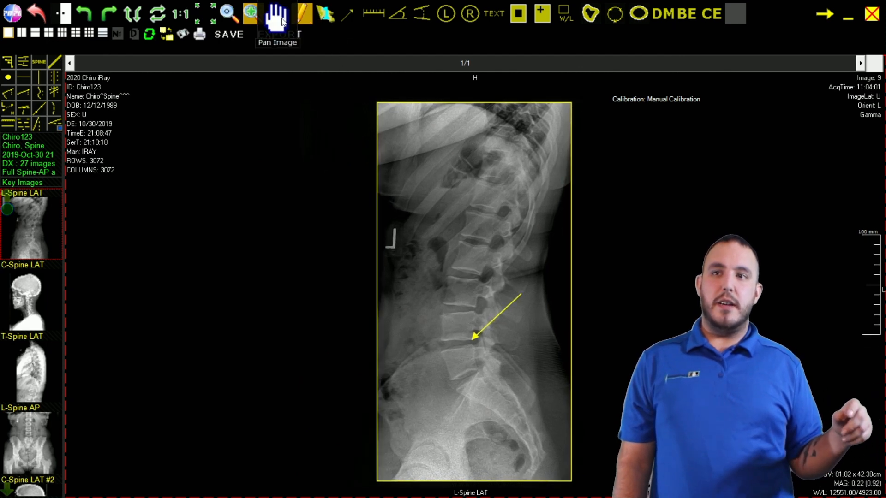
drag(516, 206, 492, 187)
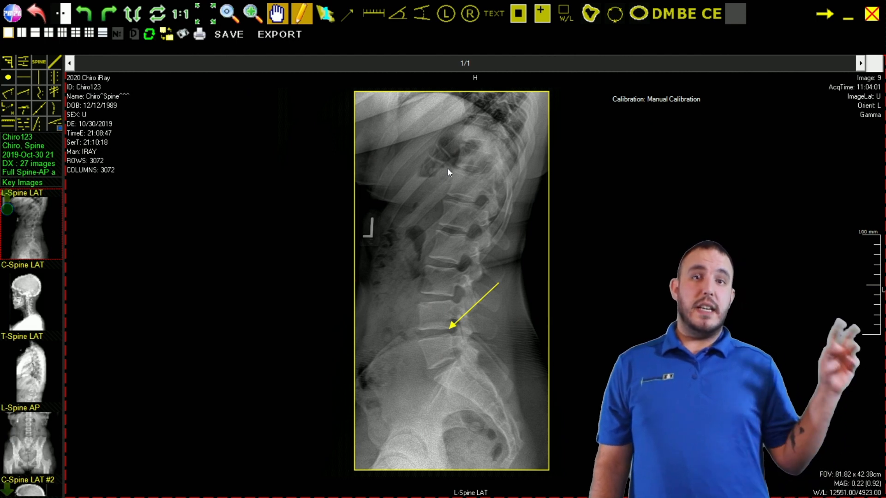
drag(444, 173, 480, 171)
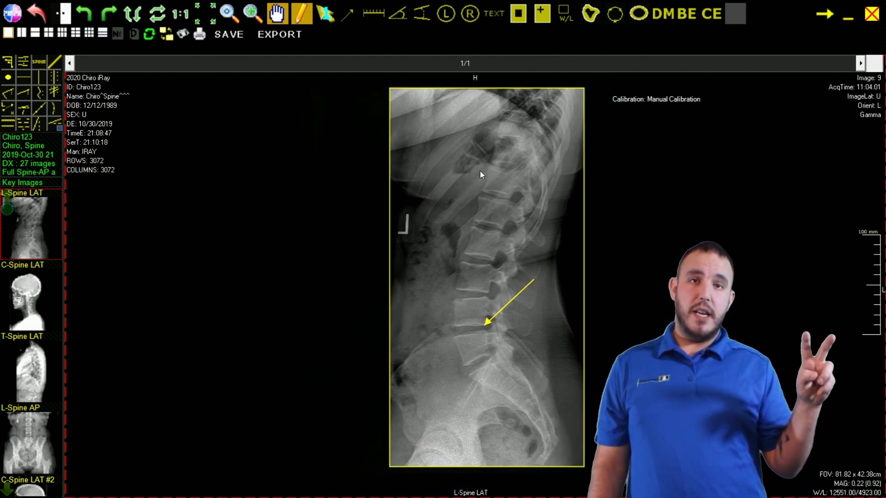
- Use the combined zoom and pan tool to magnify the spine, follow it down to the sacrum, and zoom back out
click(228, 14)
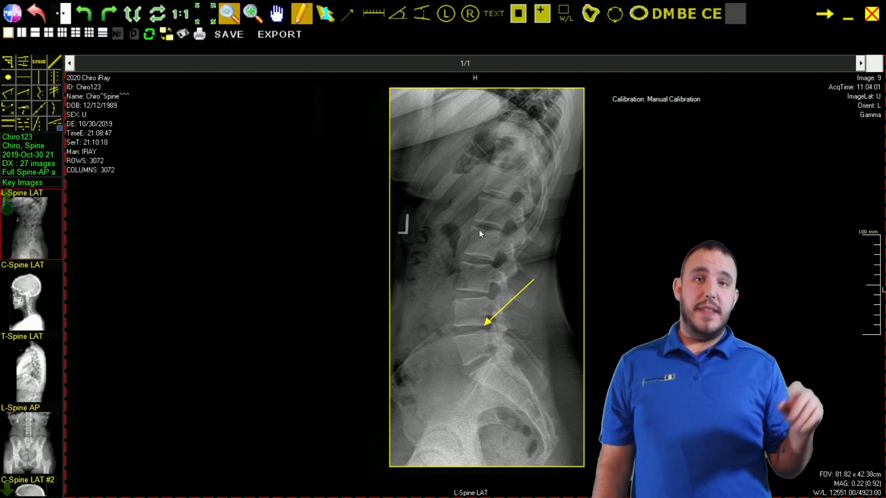
drag(479, 230, 460, 375)
drag(468, 236, 486, 205)
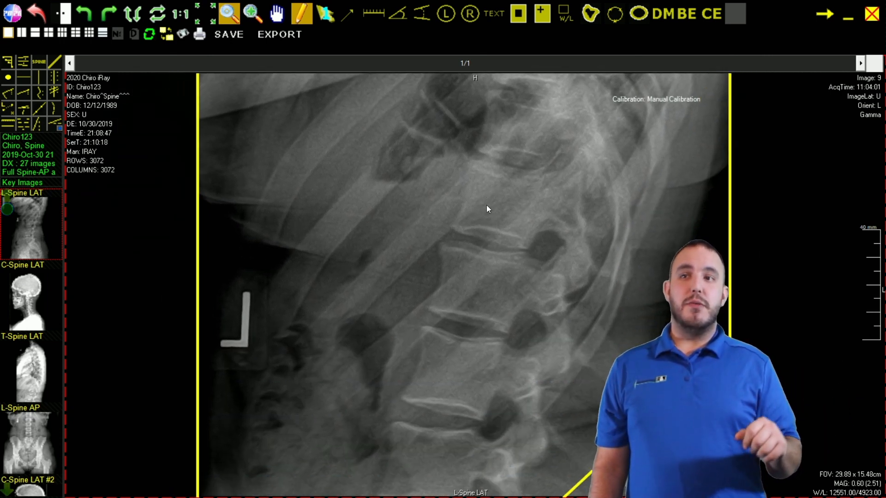
drag(438, 342, 479, 218)
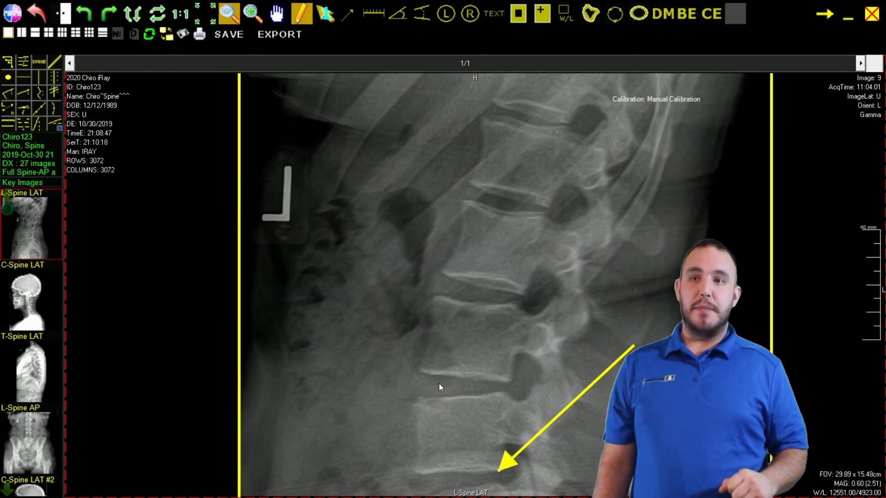
drag(440, 388, 471, 259)
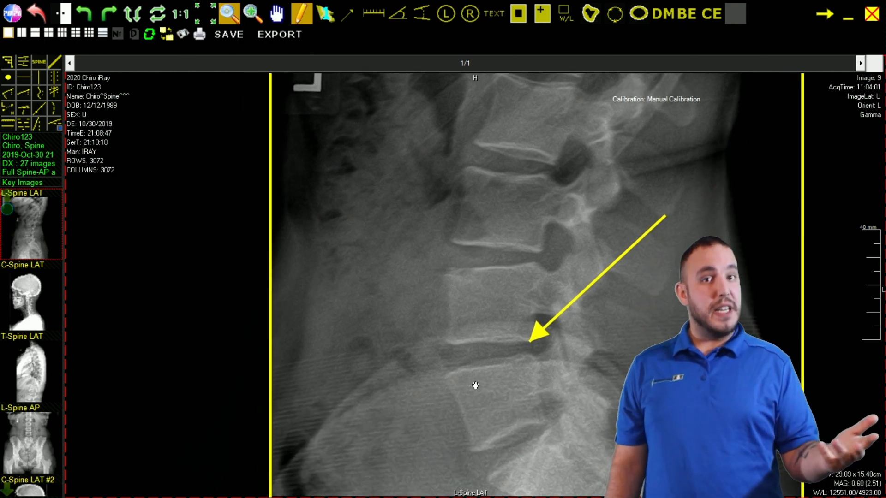
drag(474, 386, 466, 273)
scroll(468, 270, down, 5)
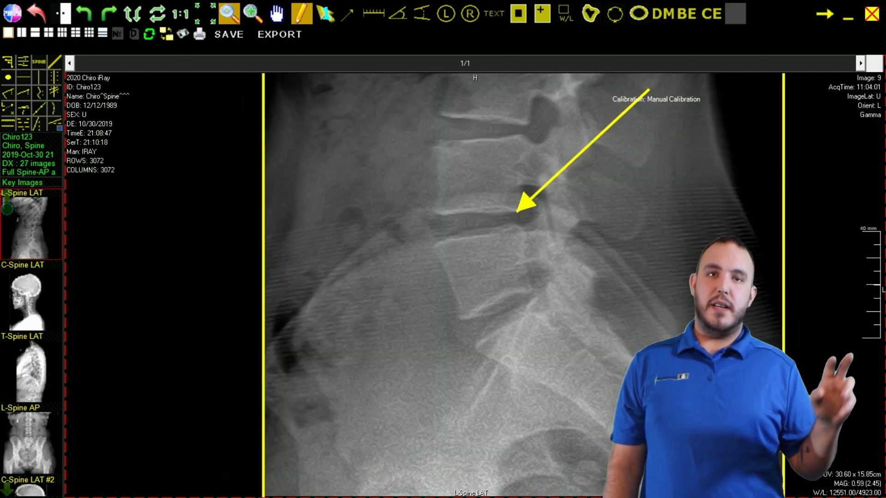
drag(496, 113, 455, 224)
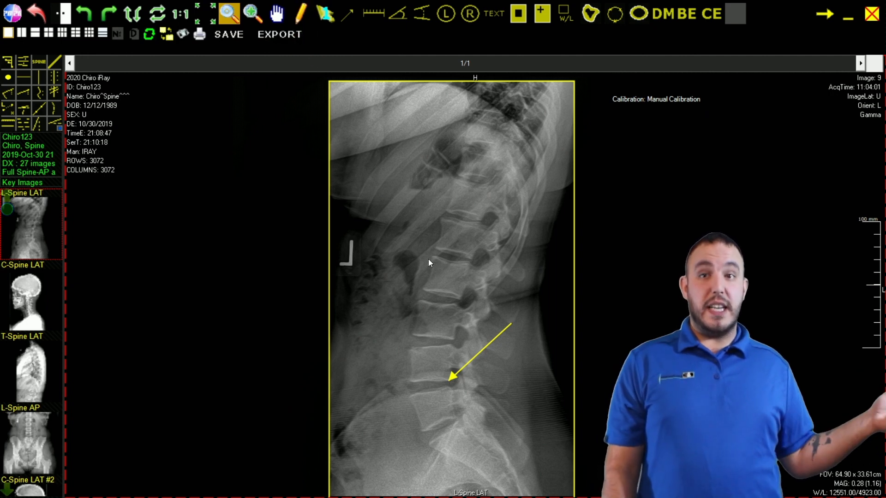
- Try to move the lumbar arrow with annotation editing off, and turn editing back on to select the arrow
drag(472, 354, 473, 359)
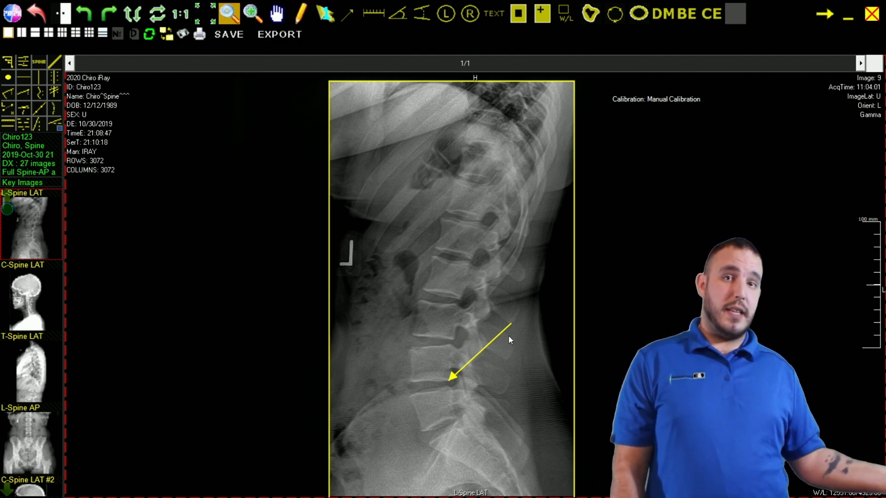
drag(574, 297, 574, 297)
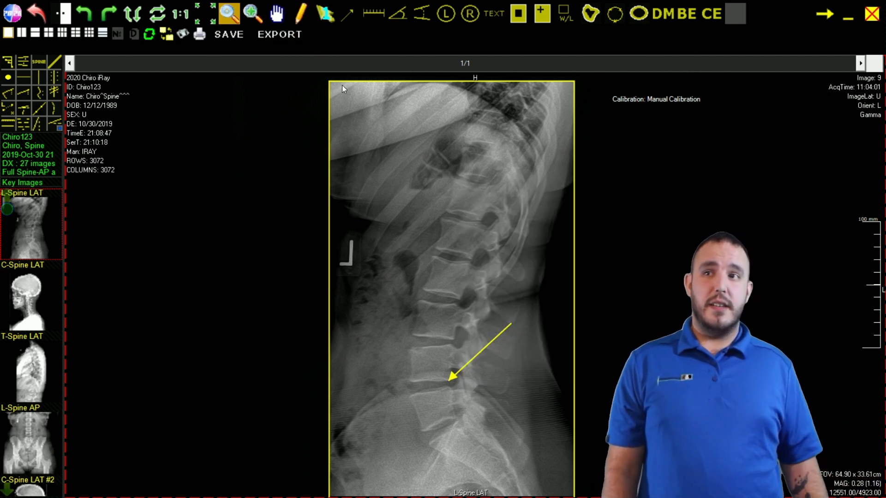
click(298, 14)
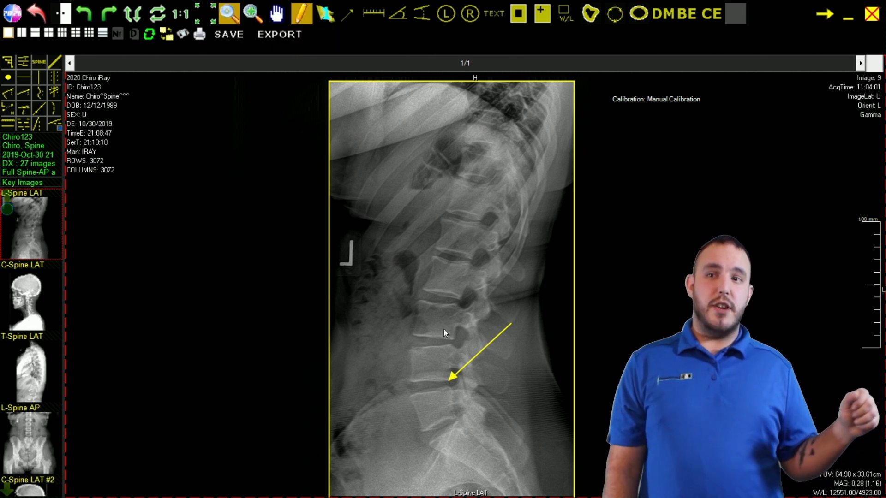
click(474, 355)
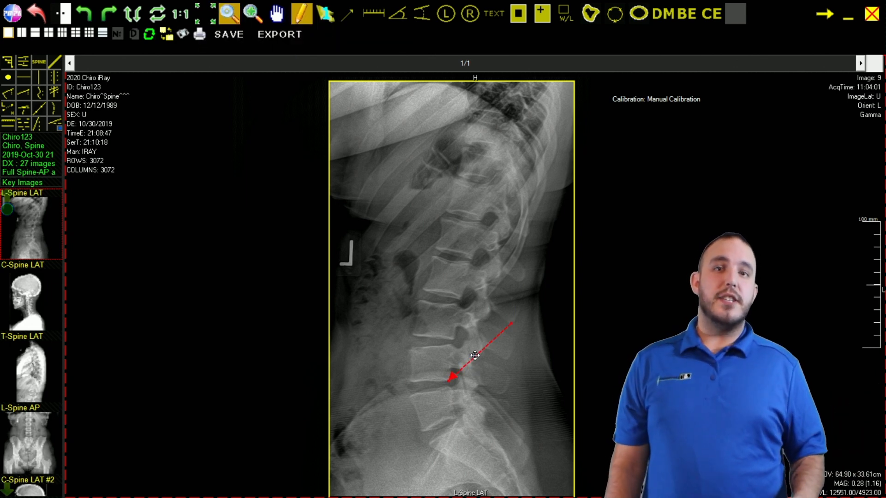
drag(471, 316, 471, 316)
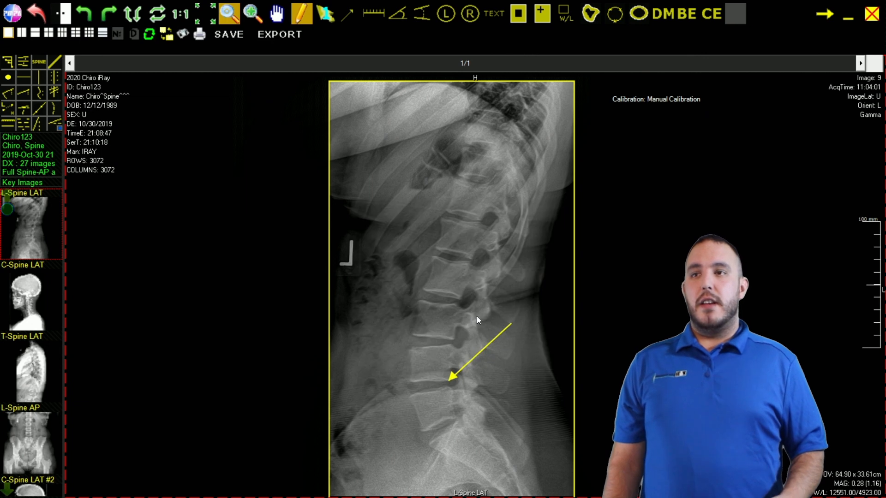
- Switch to drawing one annotation at a time and add two arrows on the lumbar vertebrae above the existing arrow
click(326, 23)
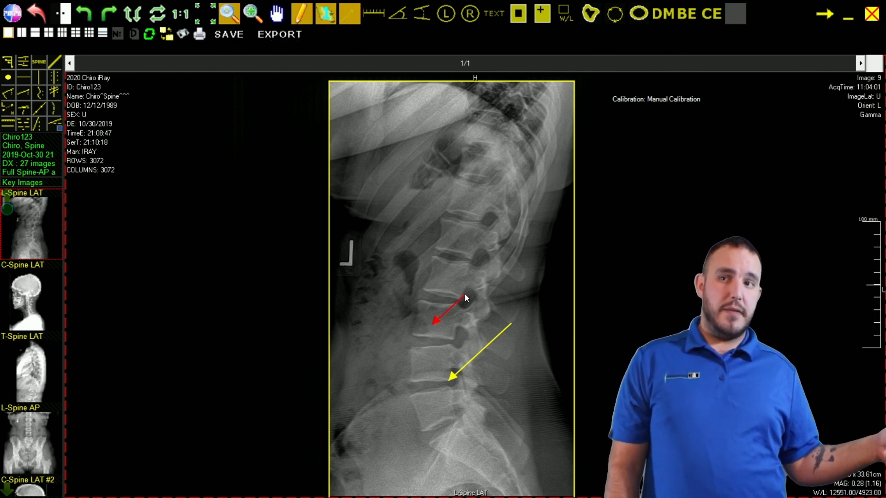
drag(464, 293, 464, 295)
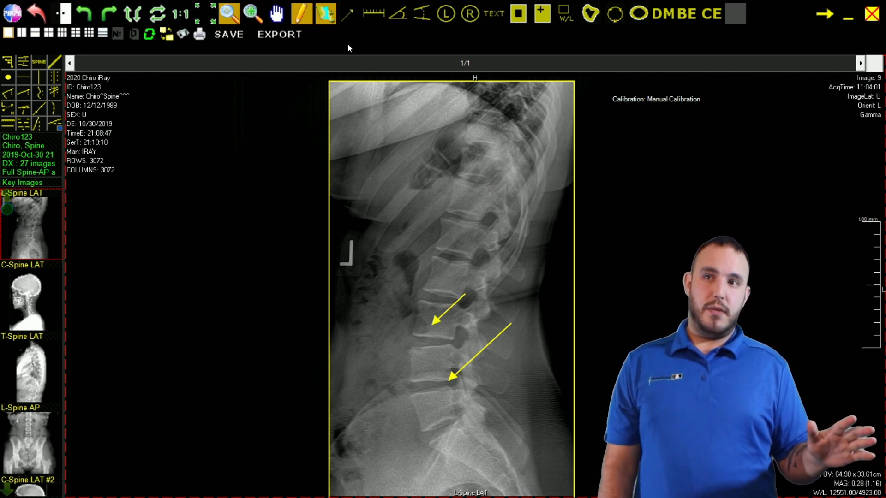
click(347, 20)
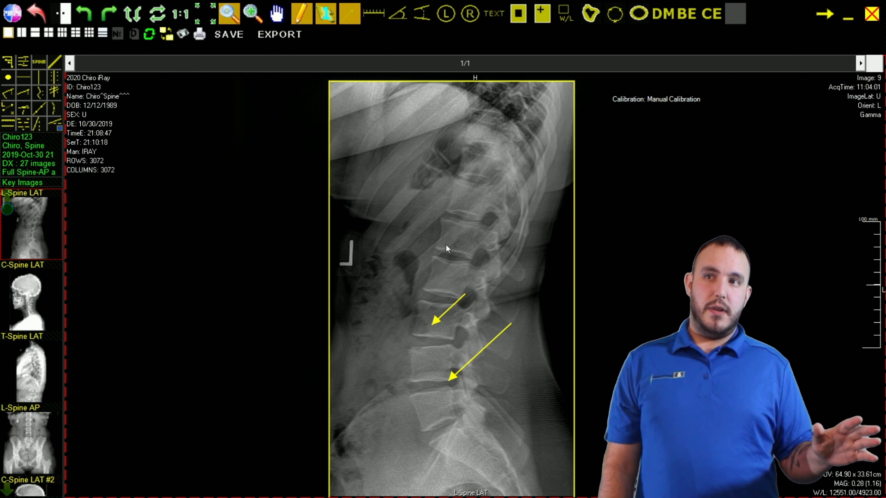
drag(445, 278, 495, 242)
click(443, 237)
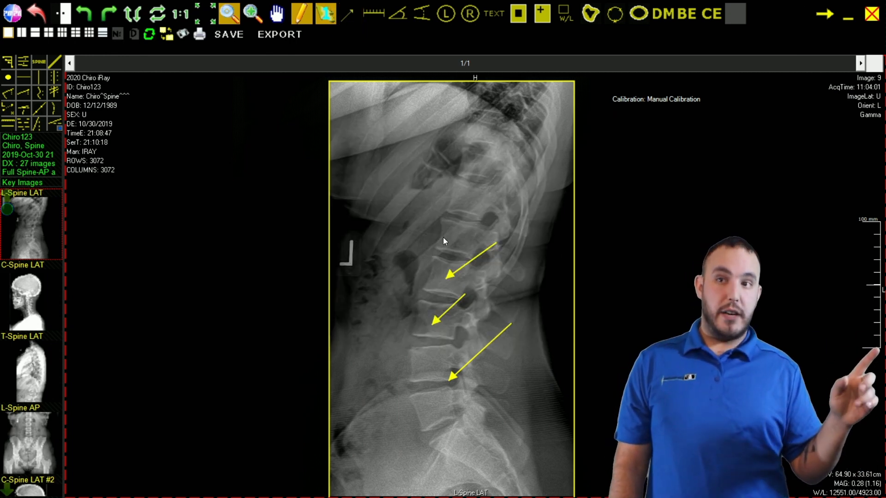
- Switch back to continuous annotation, draw three more arrows up the spine, and clear all arrows from the image
click(324, 14)
click(353, 18)
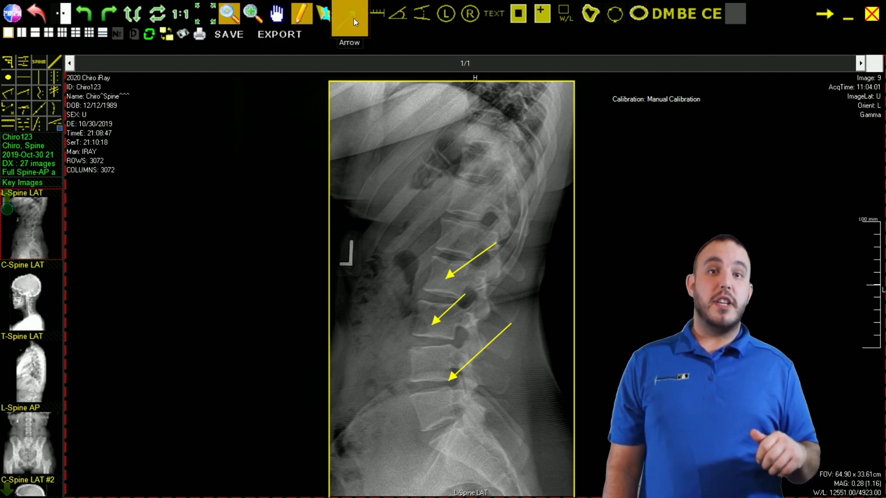
mouse_move(455, 234)
mouse_down()
mouse_move(500, 212)
mouse_move(521, 144)
mouse_up()
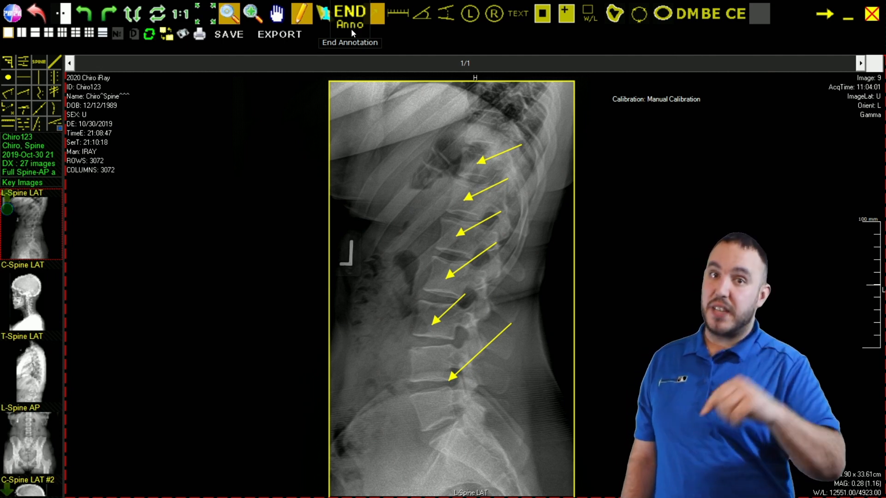
right_click(380, 129)
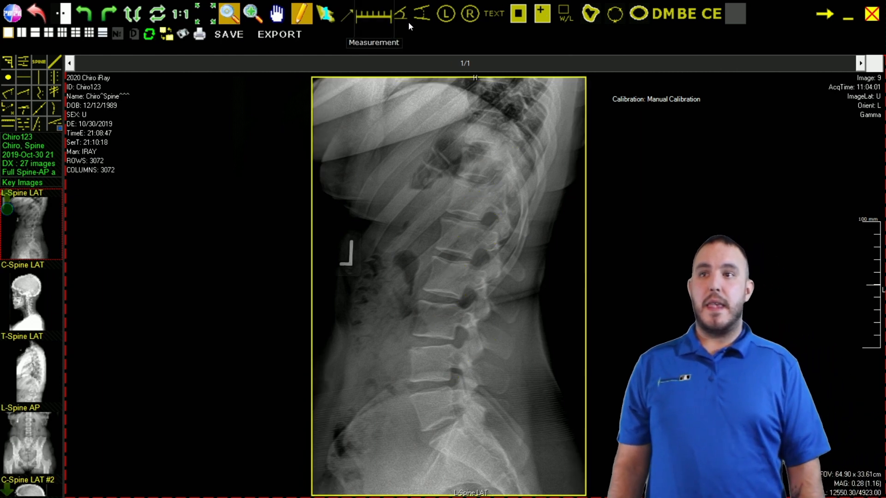
- Measure across the top edge of the second-lowest lumbar vertebra with the Measurement tool
click(371, 18)
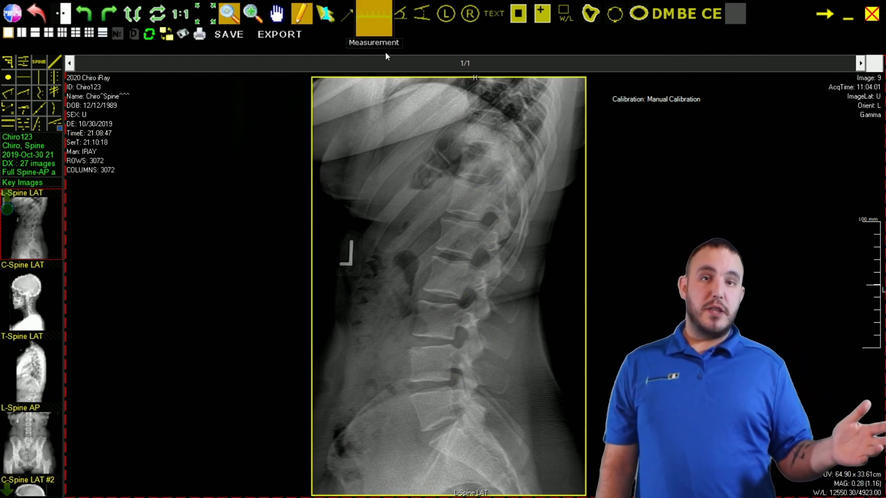
click(458, 406)
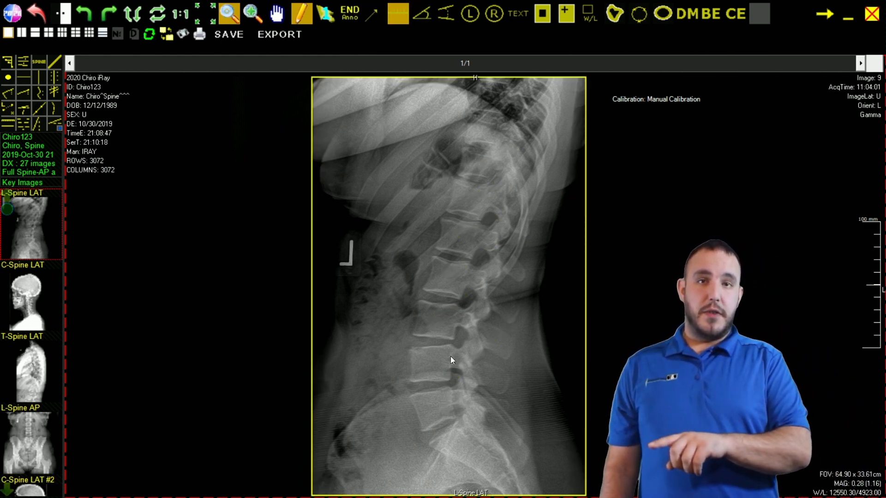
drag(411, 349, 449, 344)
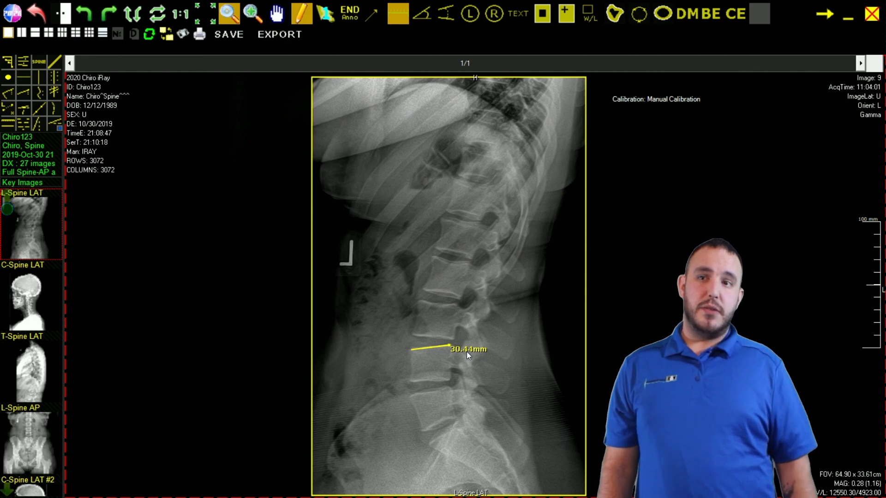
- End the length measurement and move its label away from the spine into the soft tissue behind it
click(466, 351)
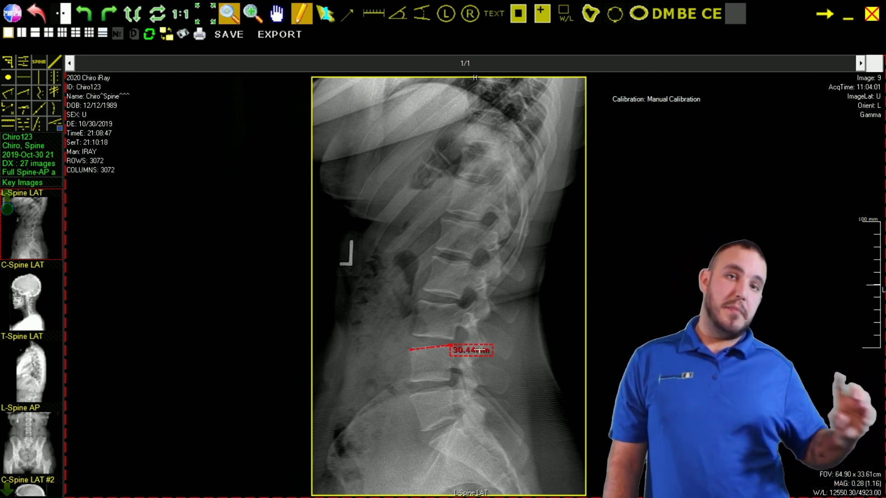
drag(466, 349, 554, 370)
click(563, 344)
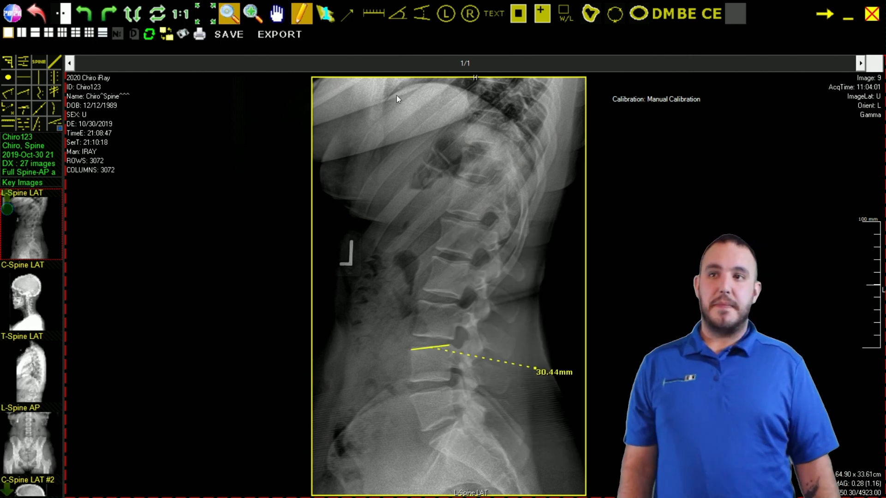
- Measure an angle along the back of the lumbar spine, with its vertex behind the disc above the third-lowest vertebra
click(397, 17)
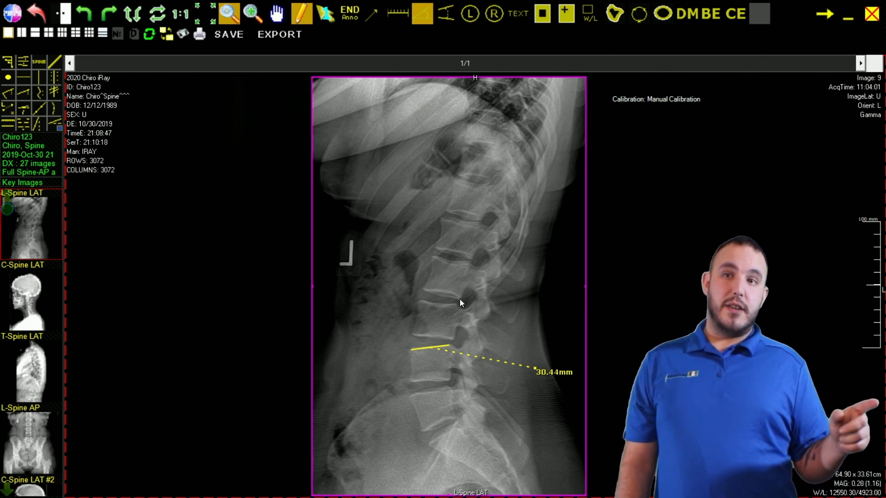
click(492, 178)
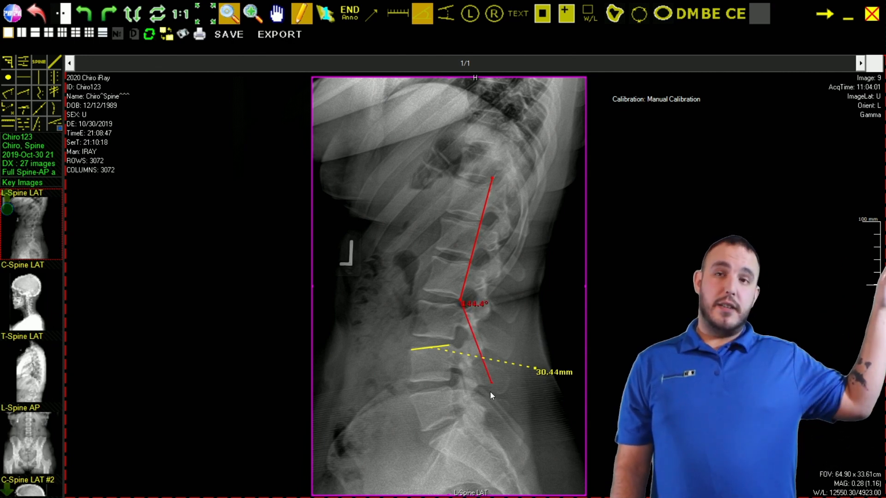
click(450, 381)
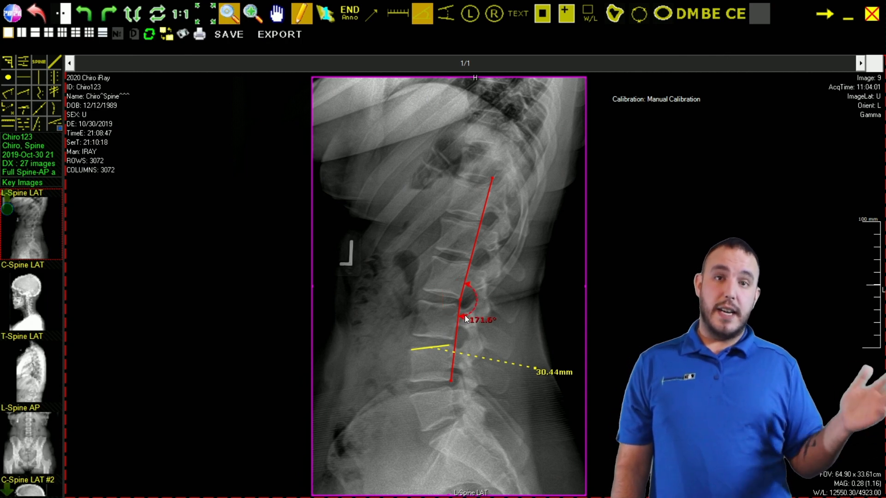
click(465, 318)
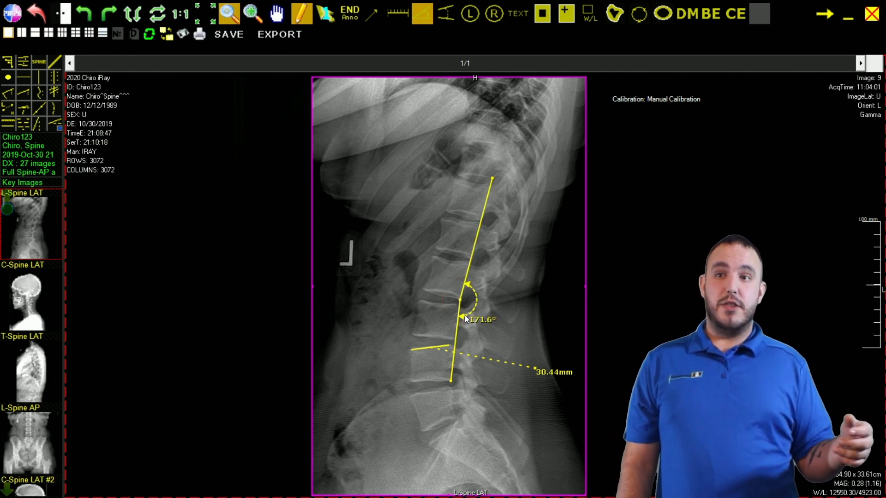
- Shorten the angle's upper arm and reposition its vertex and lower arm around the second-lowest lumbar vertebra
click(491, 178)
drag(492, 178, 473, 253)
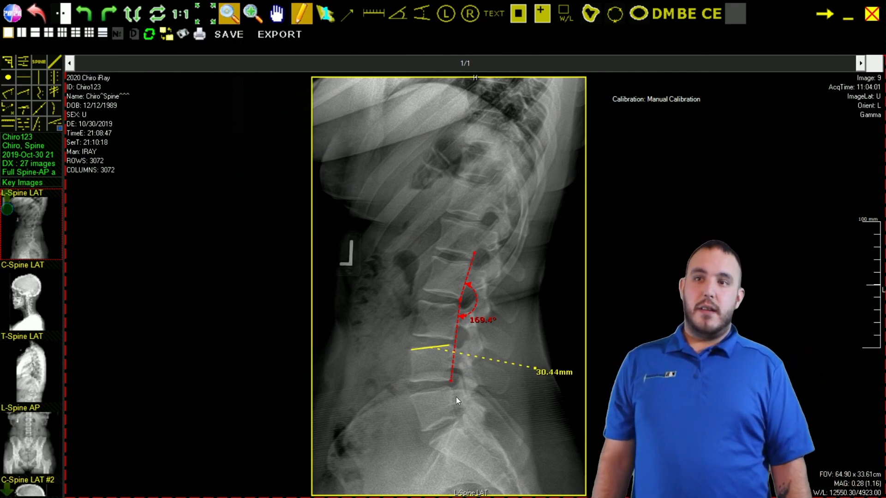
drag(456, 396, 456, 328)
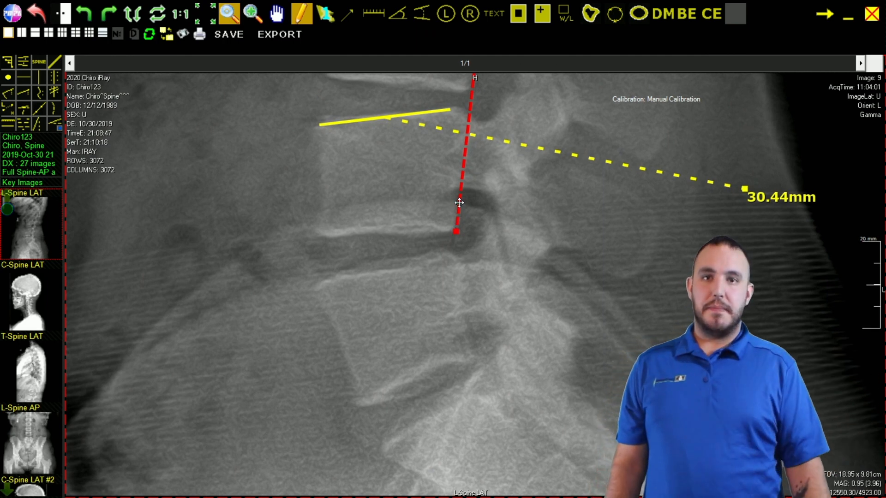
drag(459, 203, 300, 300)
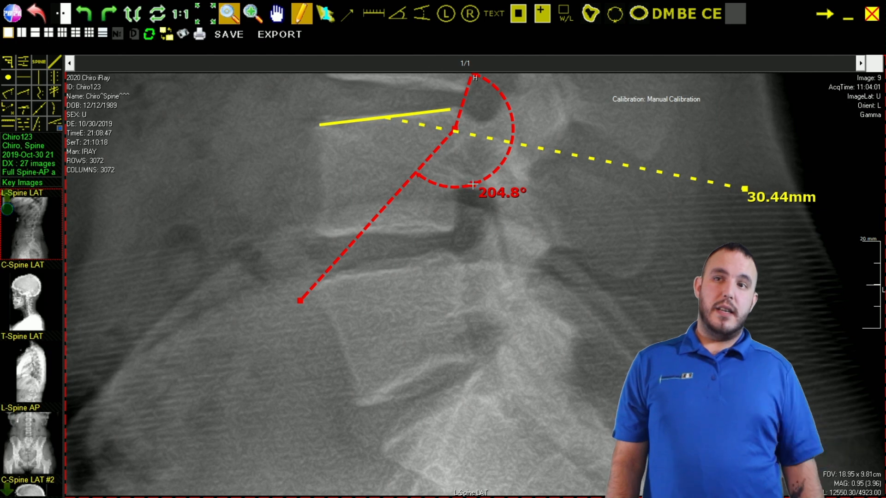
- Move the angle's label, swing its lower arm toward the back, and lengthen its upper arm
drag(473, 185, 505, 107)
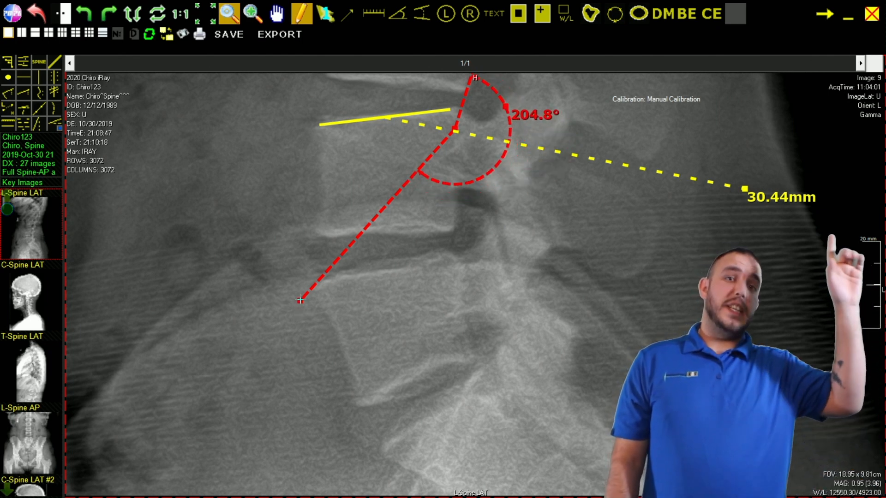
drag(300, 300, 632, 147)
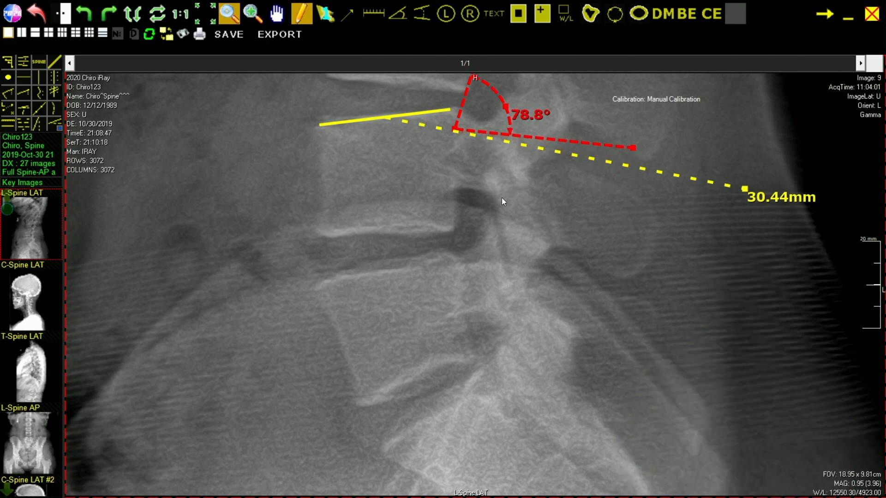
drag(501, 198, 502, 270)
drag(481, 225, 471, 359)
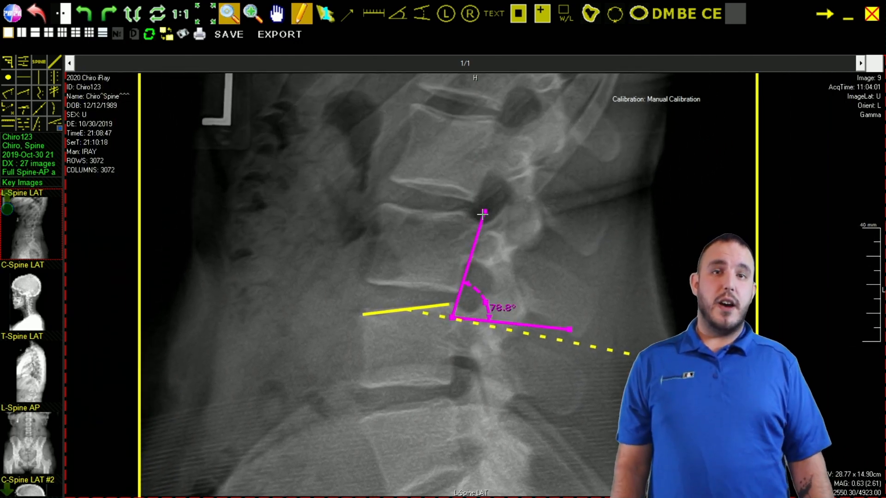
drag(482, 214, 484, 194)
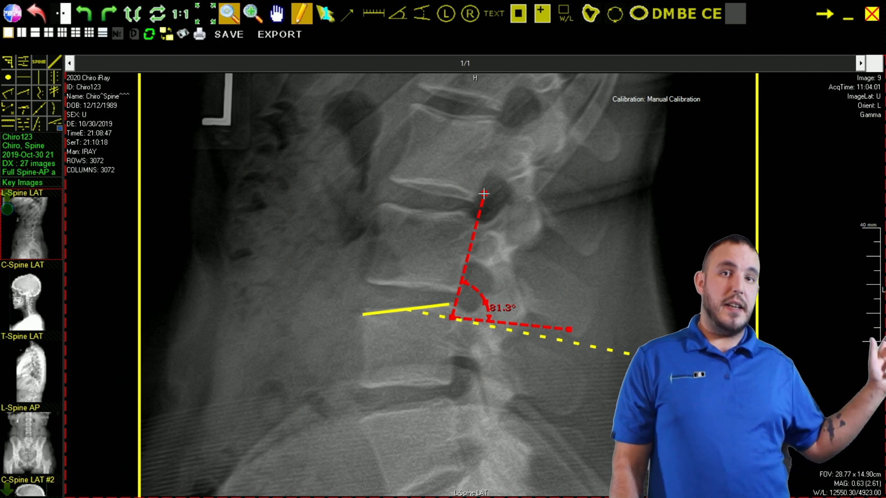
- Delete the angle and the length measurement from the lateral lumbar image
key(Delete)
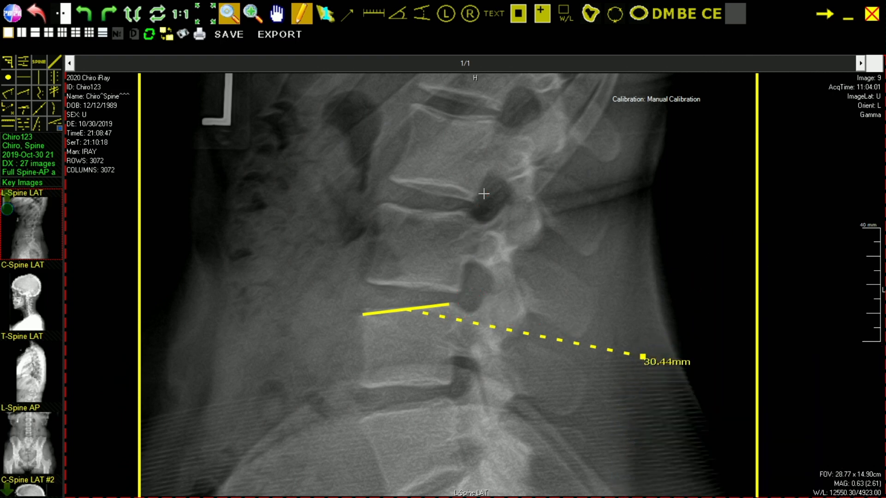
click(432, 306)
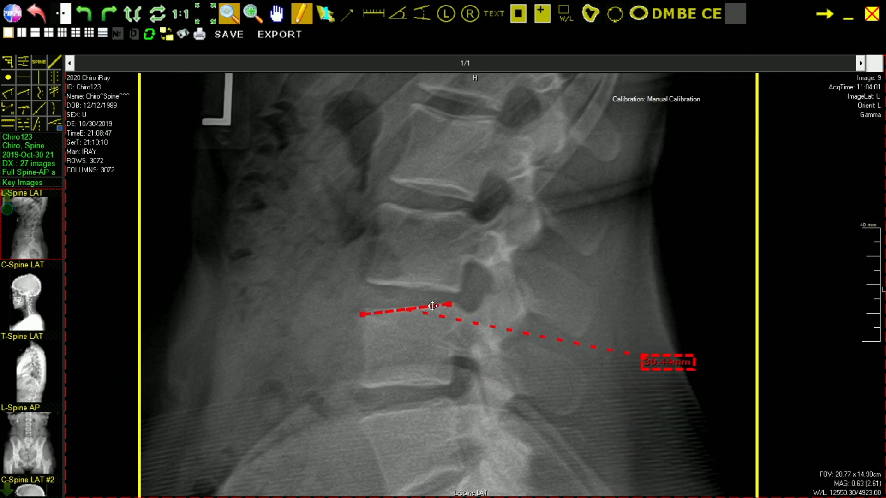
key(Delete)
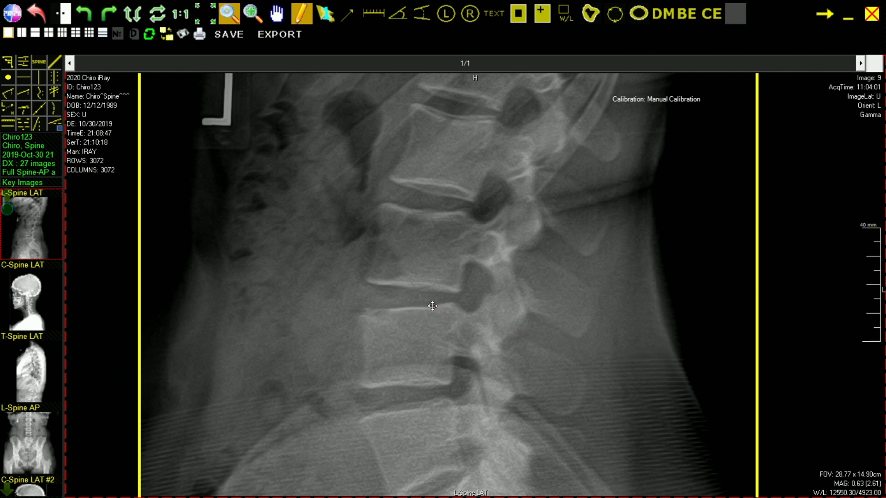
scroll(444, 296, down, 5)
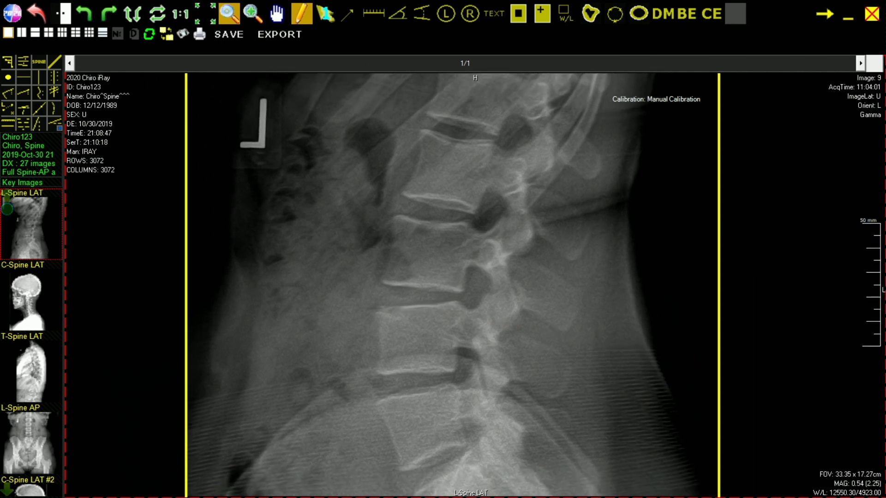
drag(439, 169, 442, 219)
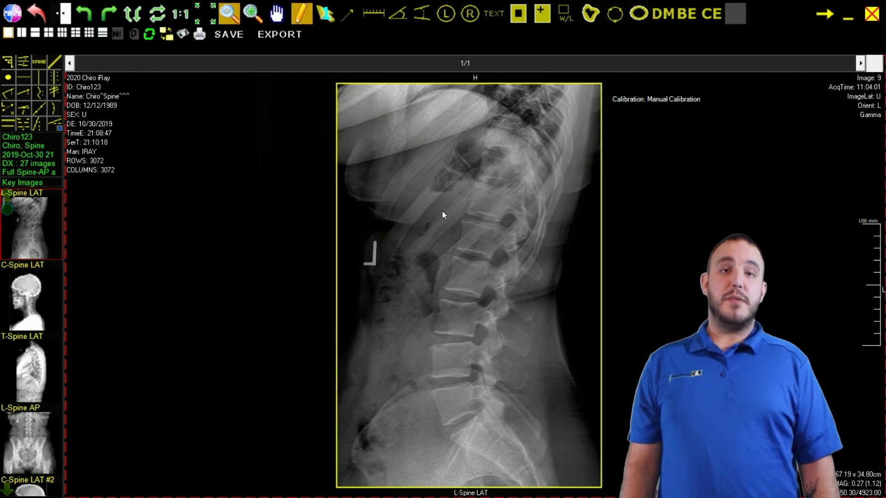
- Measure the angle between separate lines on top of the fourth-lowest and second-lowest lumbar vertebrae, adjusting the upper line's rear end
click(421, 14)
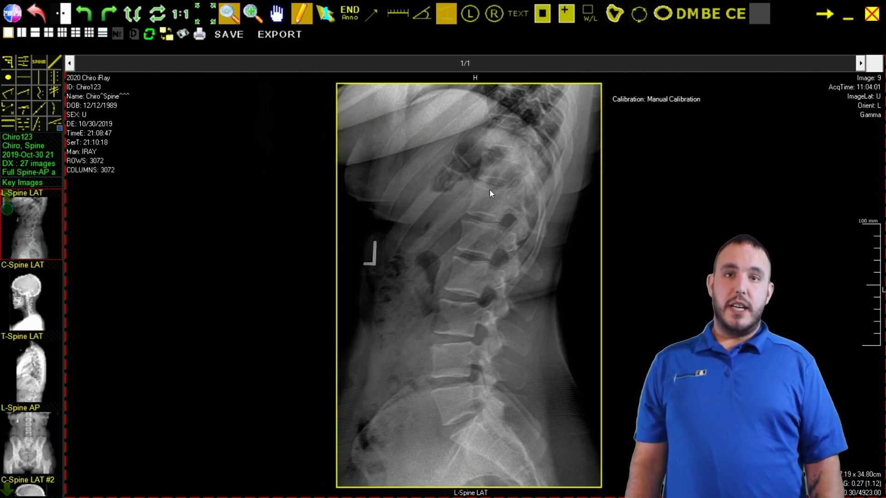
click(453, 257)
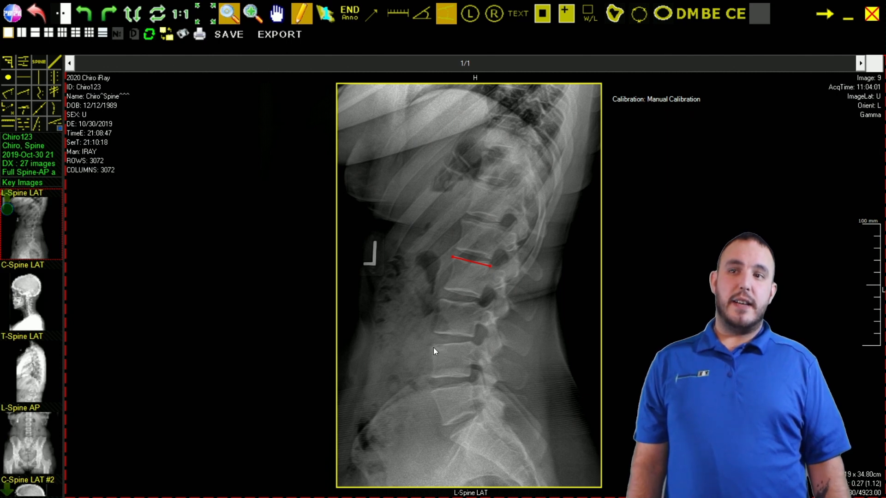
click(469, 344)
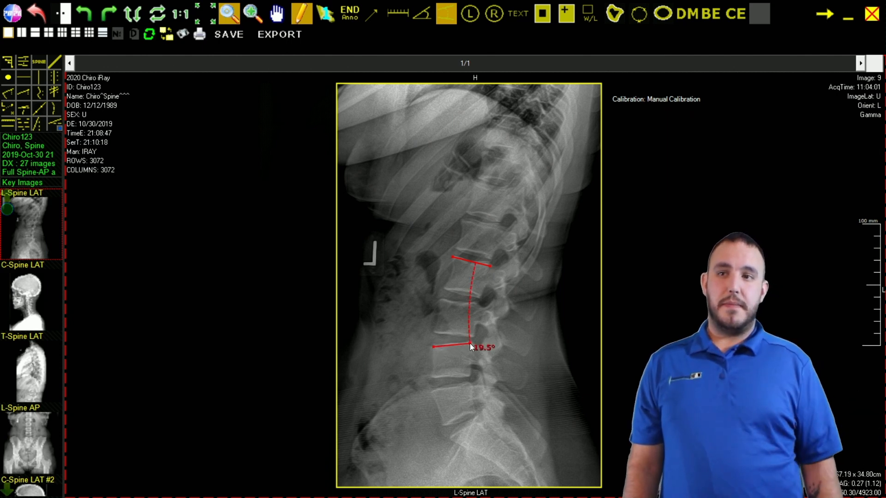
click(461, 341)
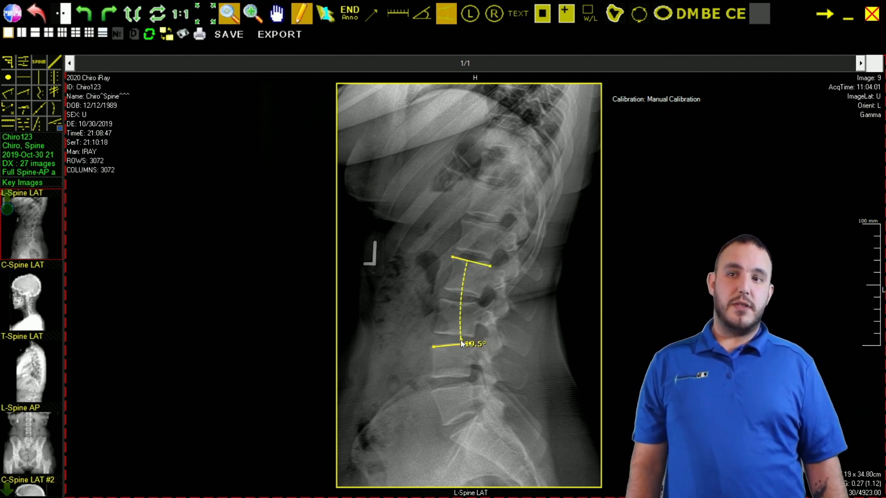
click(490, 267)
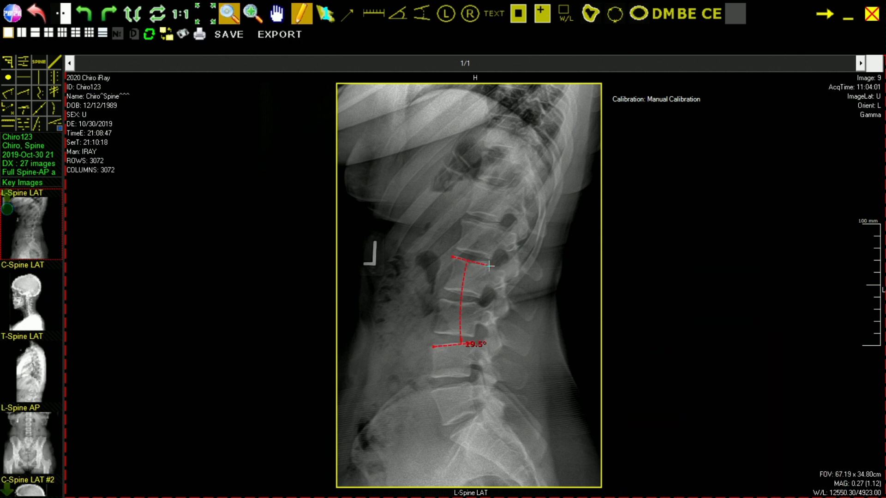
mouse_move(490, 266)
mouse_down()
mouse_move(488, 273)
mouse_move(484, 250)
mouse_move(486, 262)
mouse_up()
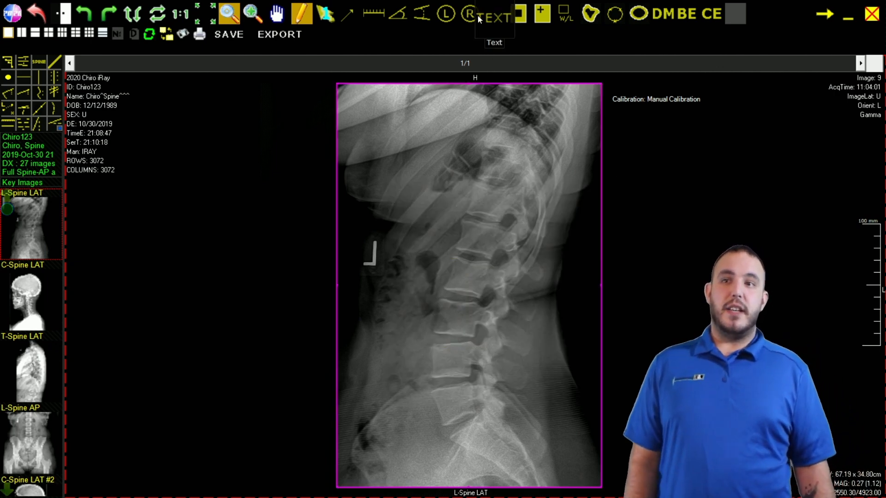
- Place an L marker over the lead marker in front of the spine and an R marker behind the back
click(446, 13)
click(379, 257)
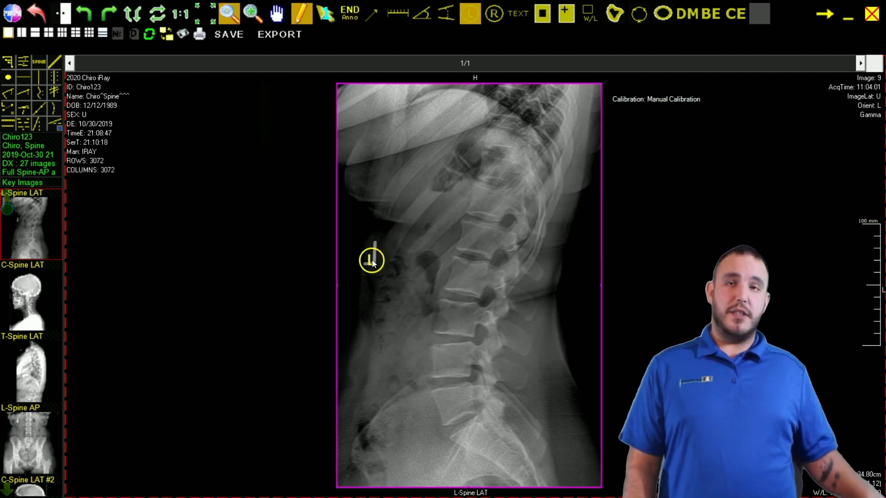
click(494, 14)
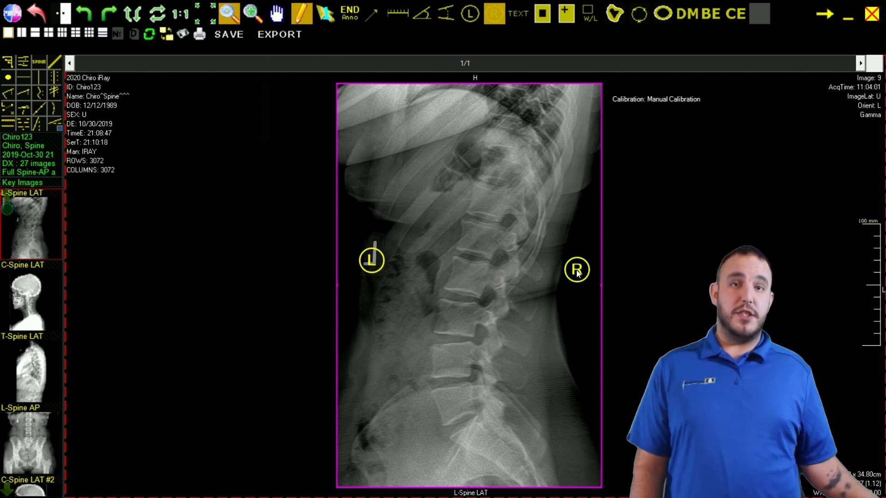
click(576, 272)
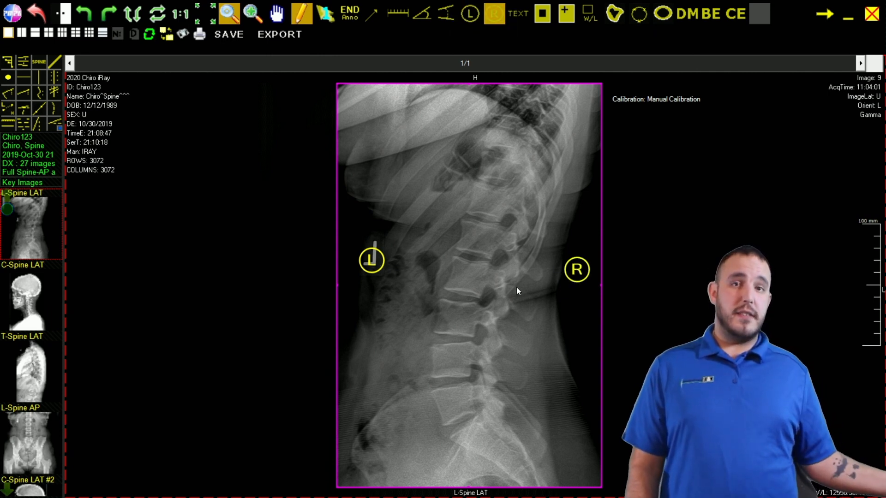
- Add the annotation "Text" in front of the fourth-lowest lumbar vertebra and move it onto the disc space above
click(522, 20)
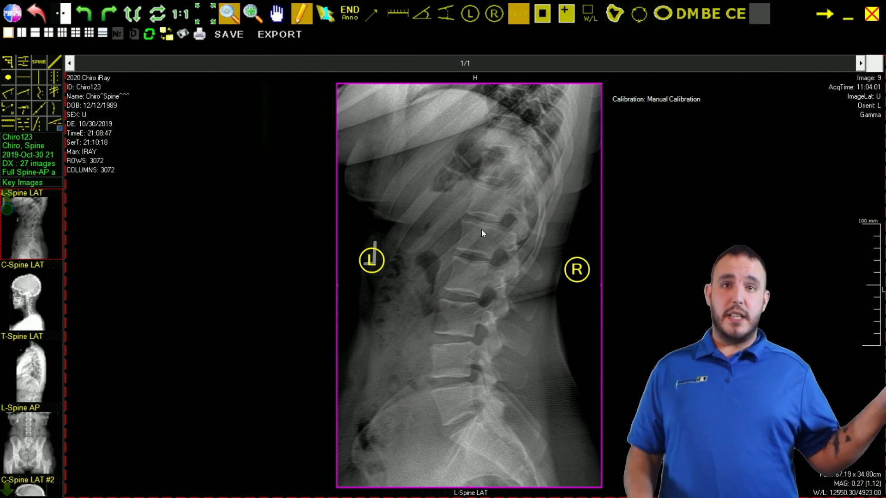
click(439, 261)
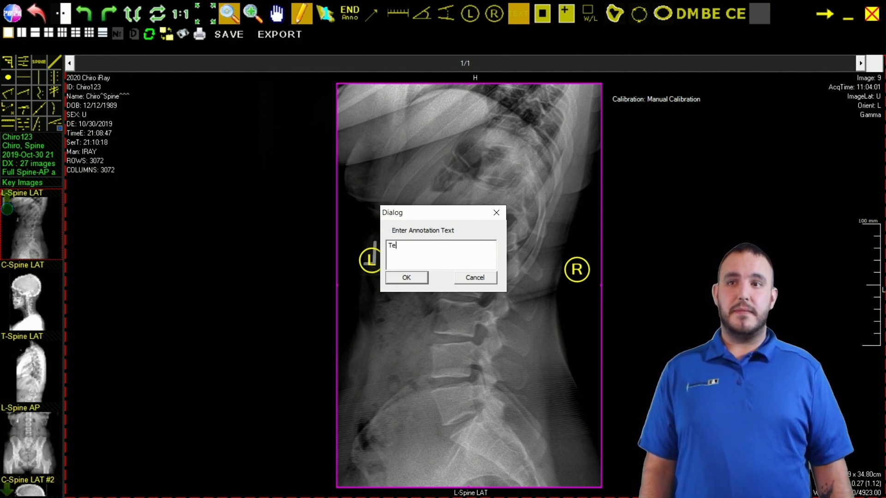
key(Return)
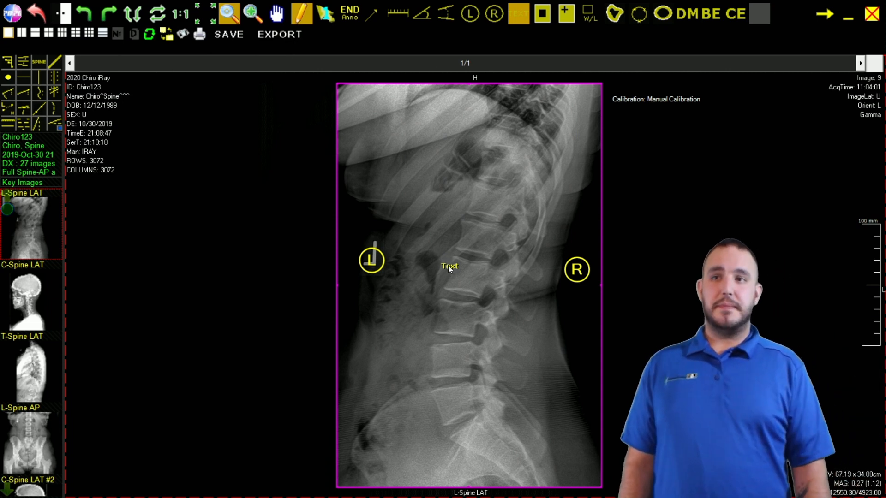
right_click(448, 265)
drag(448, 265, 472, 257)
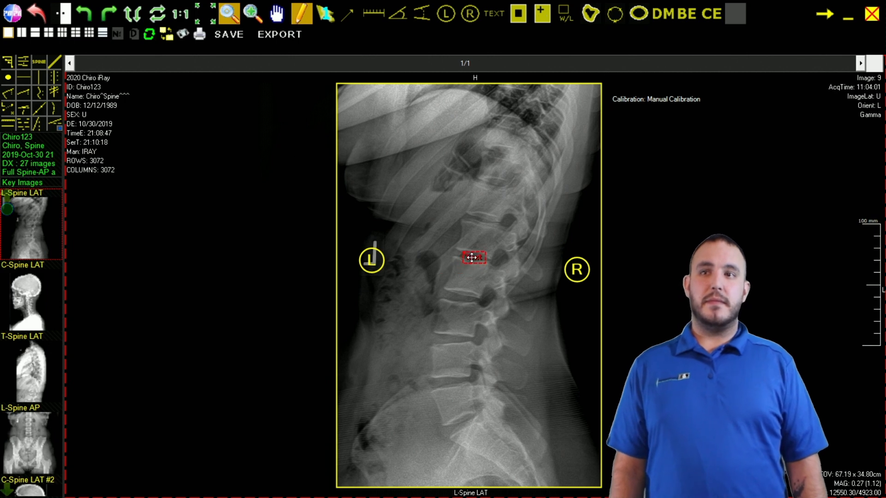
- Delete the text annotation and the L and R markers
key(Delete)
click(371, 258)
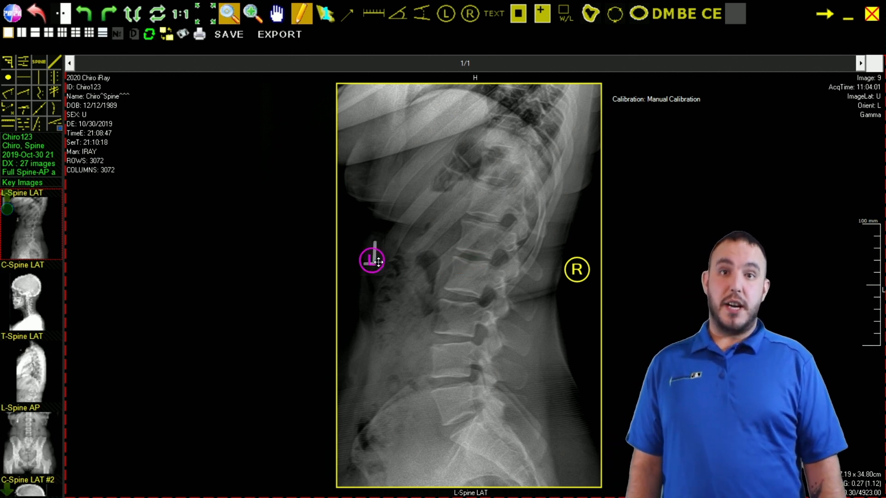
key(Delete)
click(582, 270)
key(Delete)
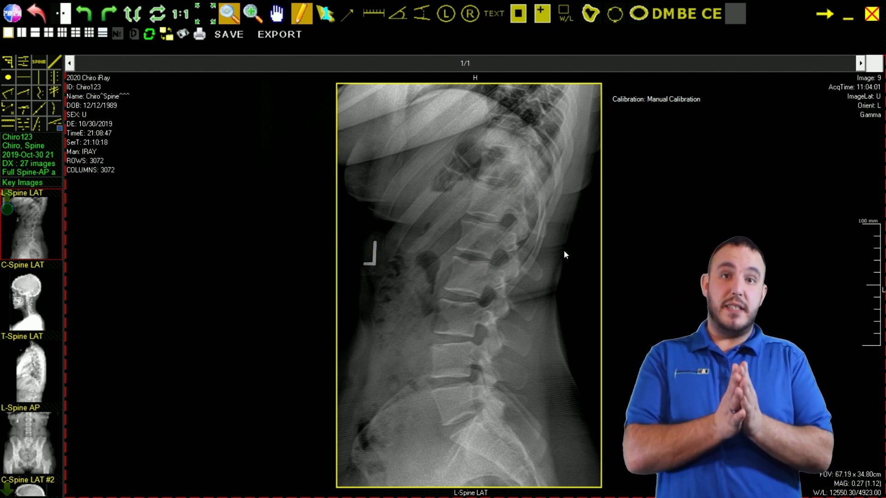
- Draw a new rectangular shutter framing the torso from the image's upper edge down to below the sacrum
click(516, 17)
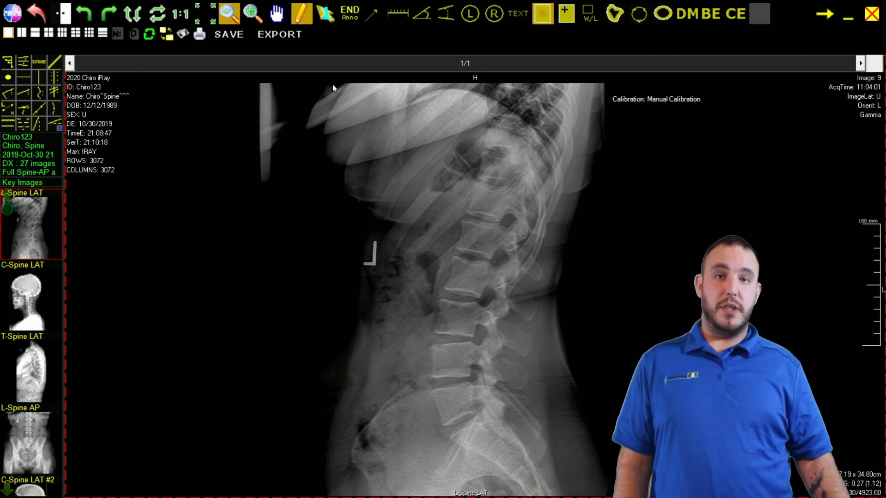
drag(330, 84, 599, 493)
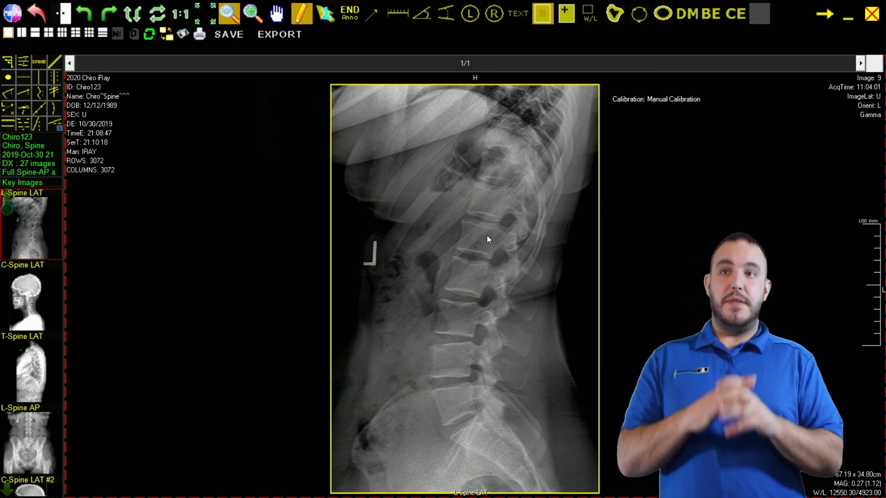
- Place a magnifier box over the lumbar vertebrae and set its magnification to 2x
click(543, 13)
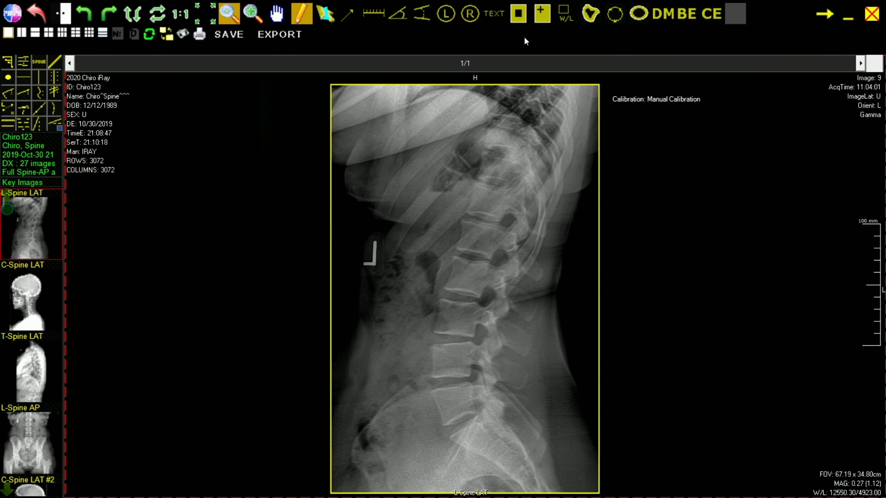
click(542, 14)
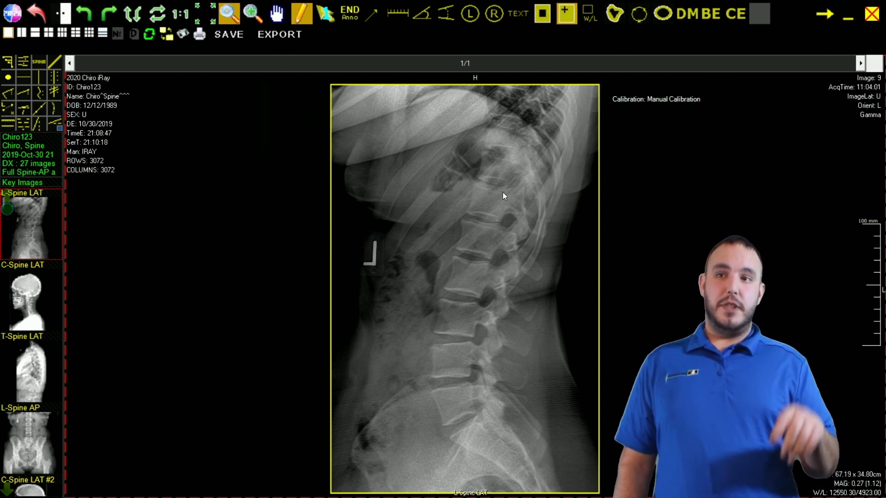
drag(478, 226, 419, 342)
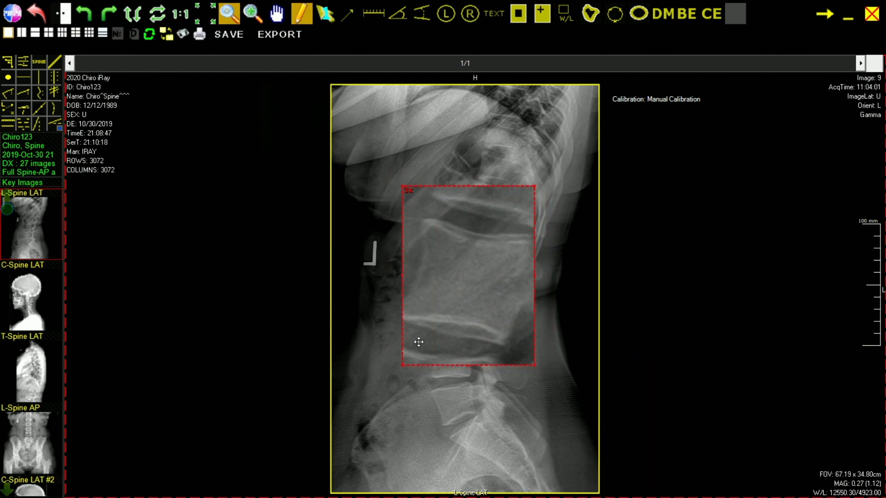
scroll(418, 342, down, 1)
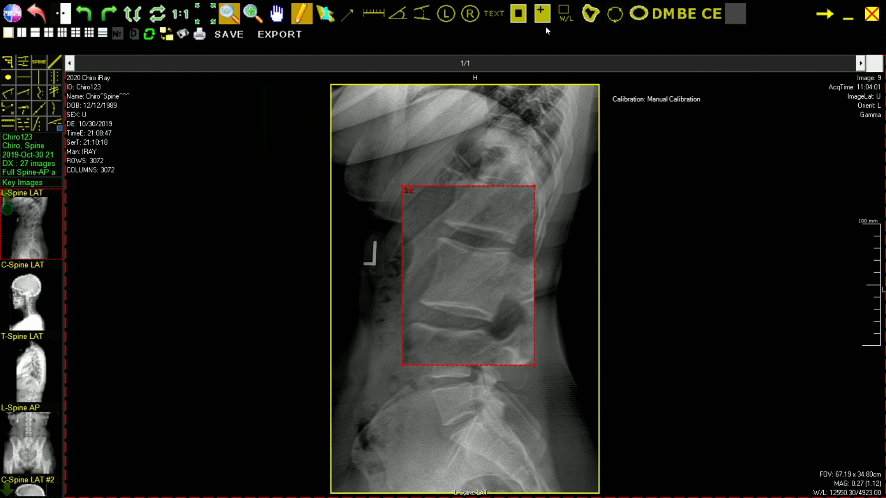
- Adjust the window/level from a tall rectangular region drawn along the front of the torso
click(569, 20)
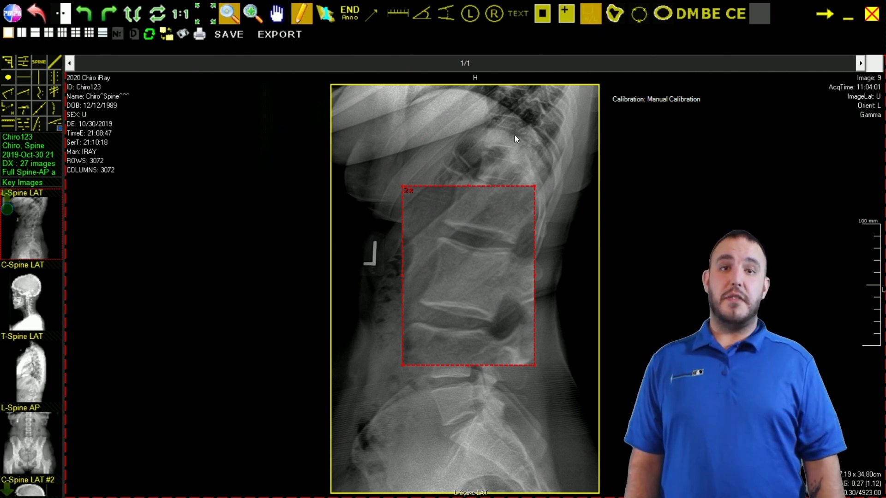
drag(420, 122, 342, 433)
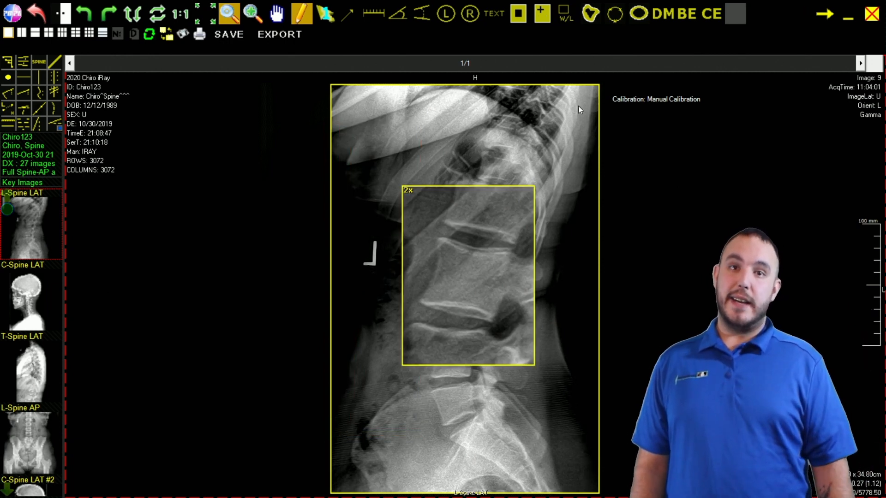
click(590, 20)
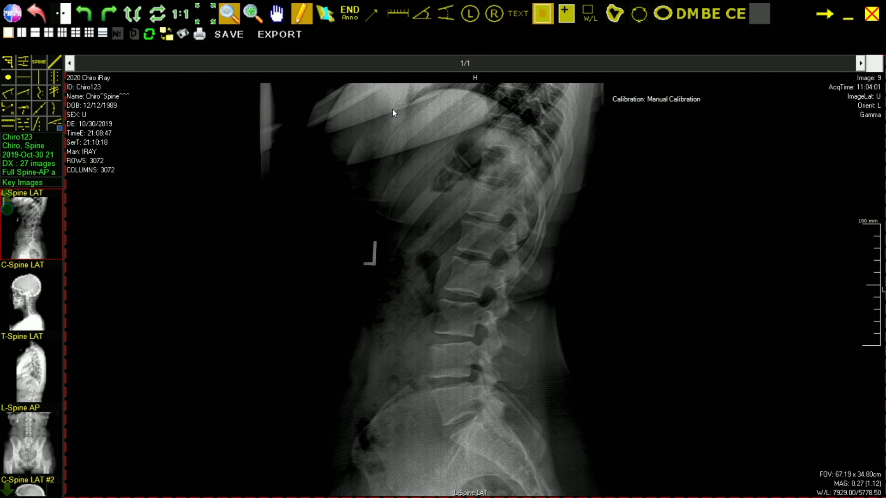
- Delete all annotations from the image and frame the torso with a new, narrower full-height rectangular shutter
click(392, 109)
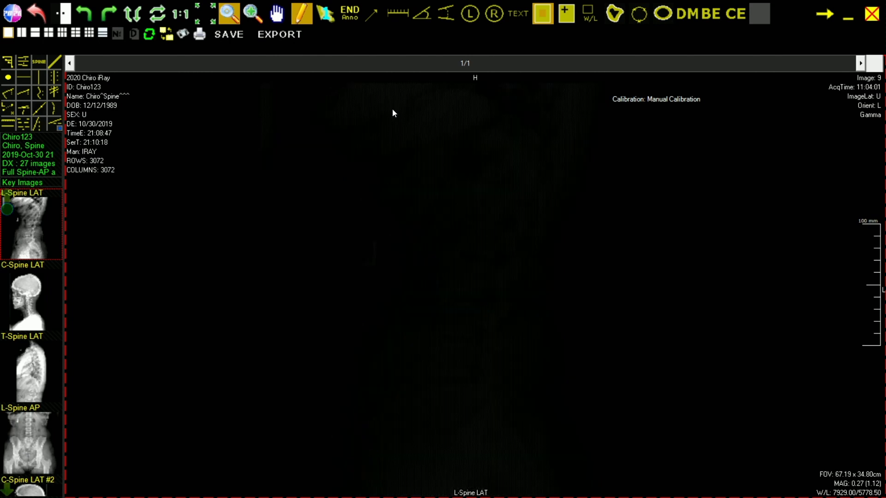
right_click(403, 183)
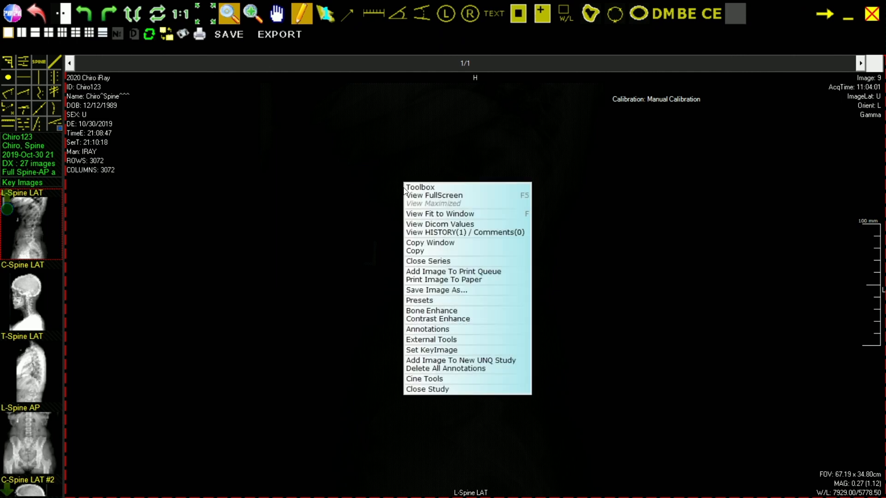
click(459, 369)
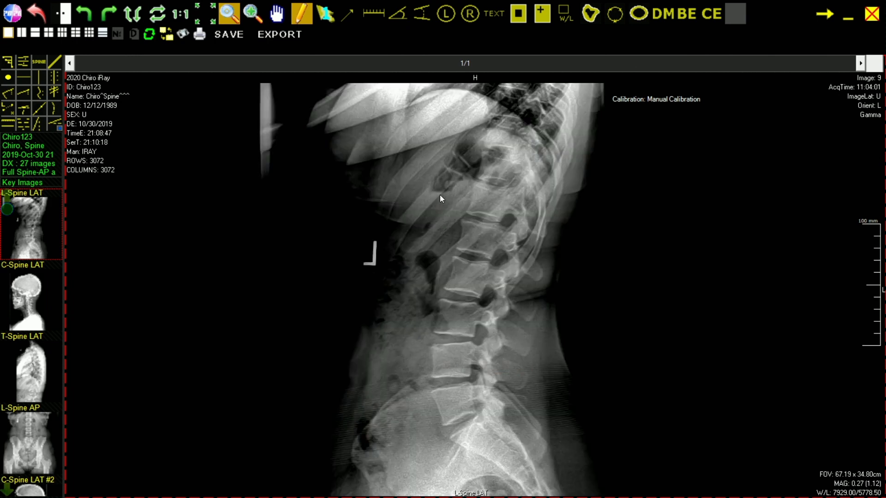
click(518, 14)
mouse_move(356, 85)
mouse_down()
mouse_move(464, 242)
mouse_move(582, 496)
mouse_up()
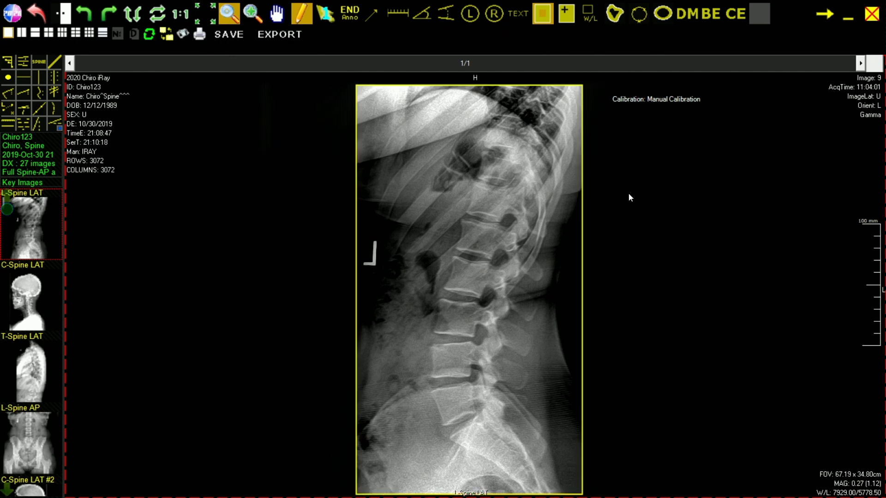
- Draw a freehand shutter around the lumbar spine and delete it again
click(614, 15)
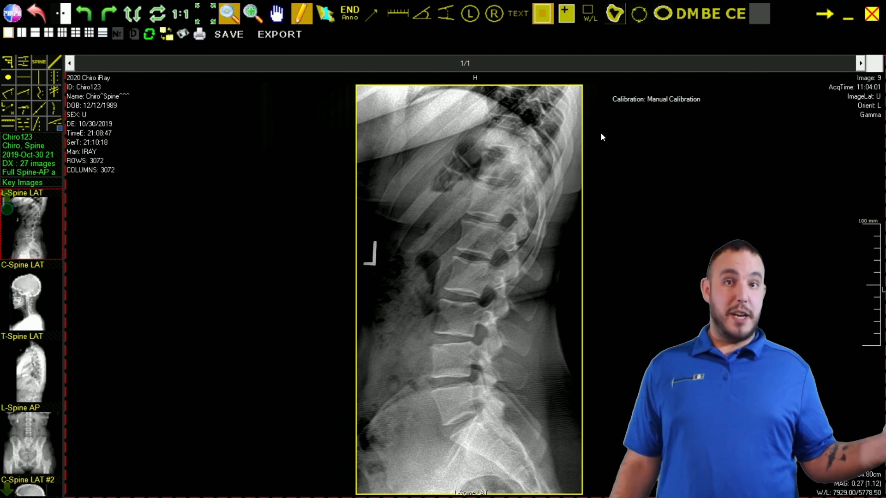
click(391, 170)
mouse_move(391, 172)
mouse_down()
mouse_move(397, 429)
mouse_move(549, 432)
mouse_move(551, 130)
mouse_up()
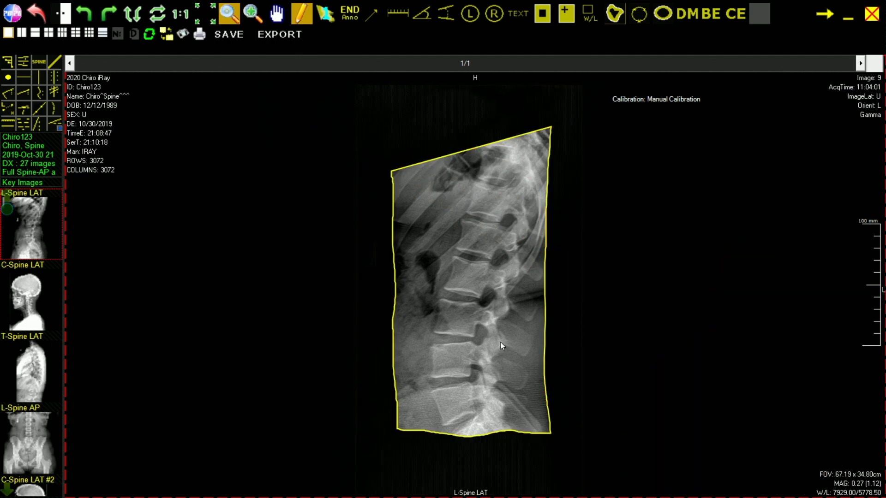
click(549, 128)
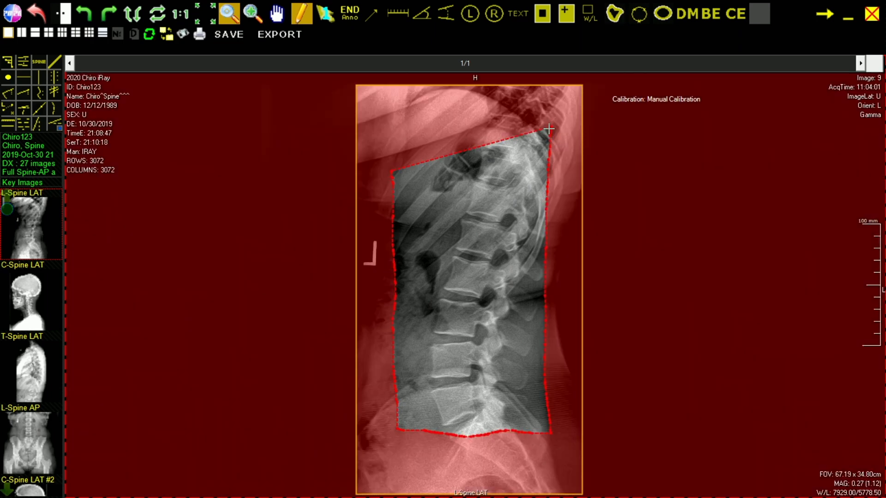
key(Delete)
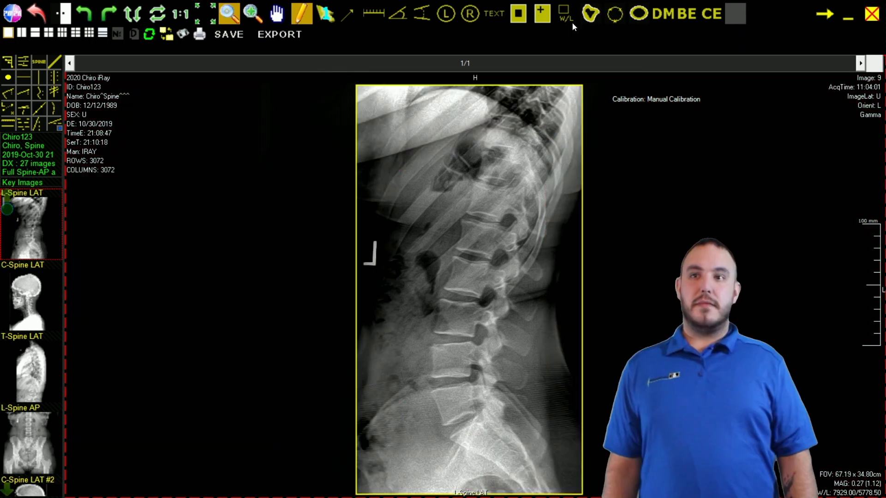
- Draw a small three-point circle in front of the lower lumbar vertebrae and end the annotation
click(614, 18)
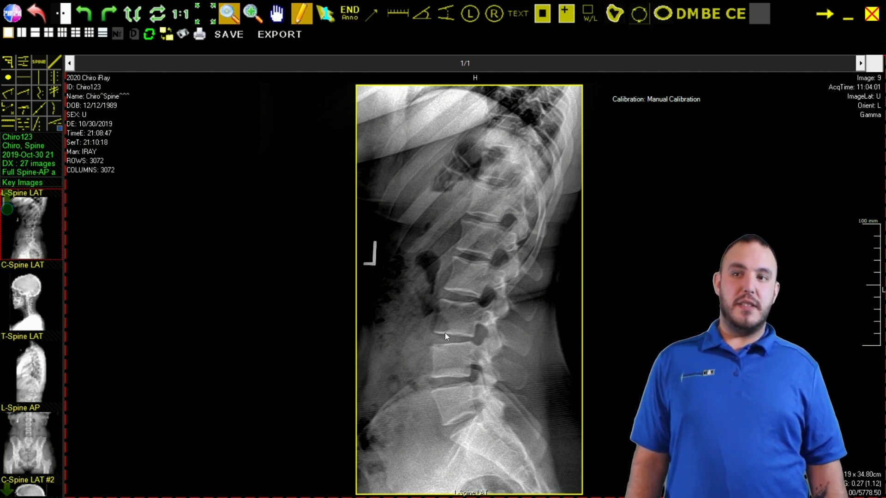
click(397, 331)
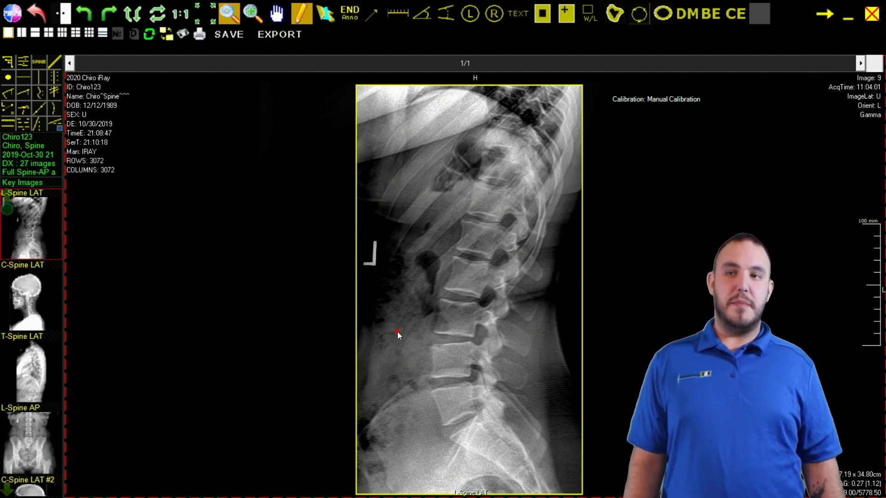
click(414, 344)
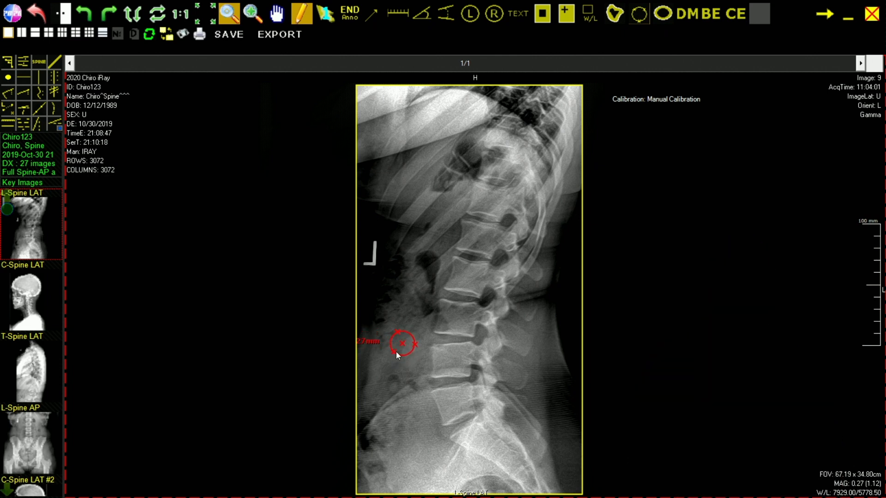
click(397, 352)
click(349, 12)
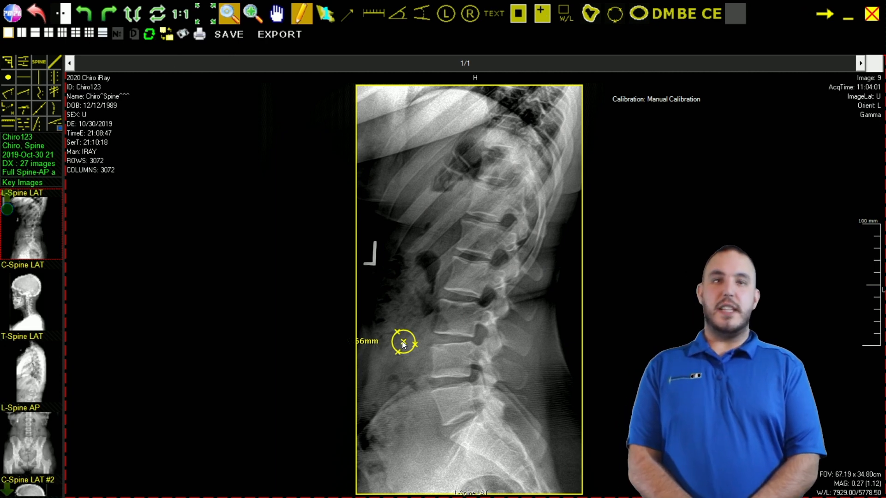
- Reshape the circle by moving its lowest point up toward the spine, and delete the circle
click(399, 353)
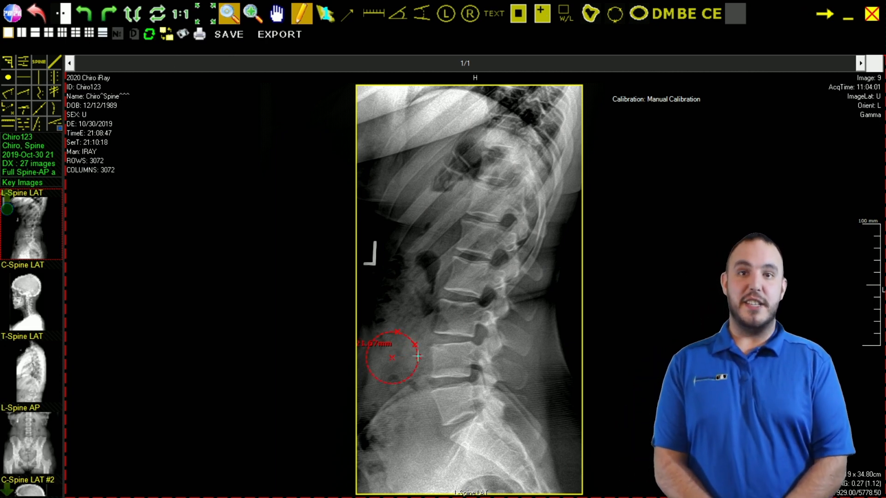
drag(416, 358, 421, 318)
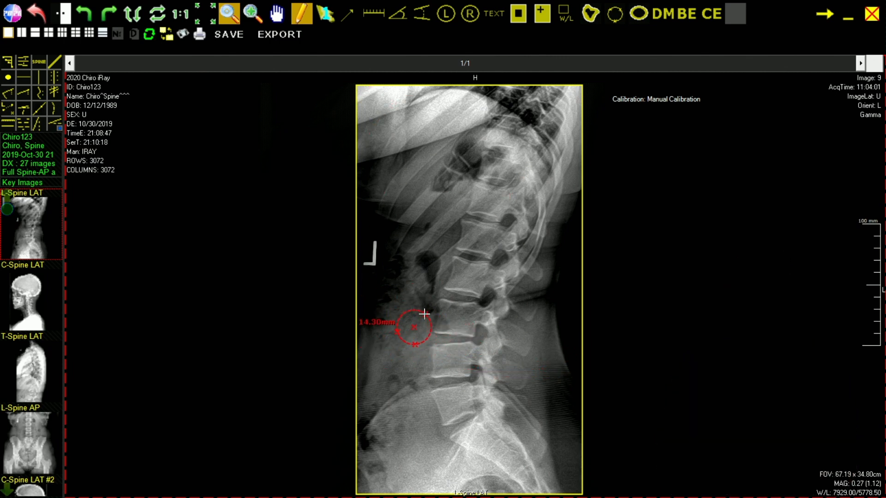
key(Delete)
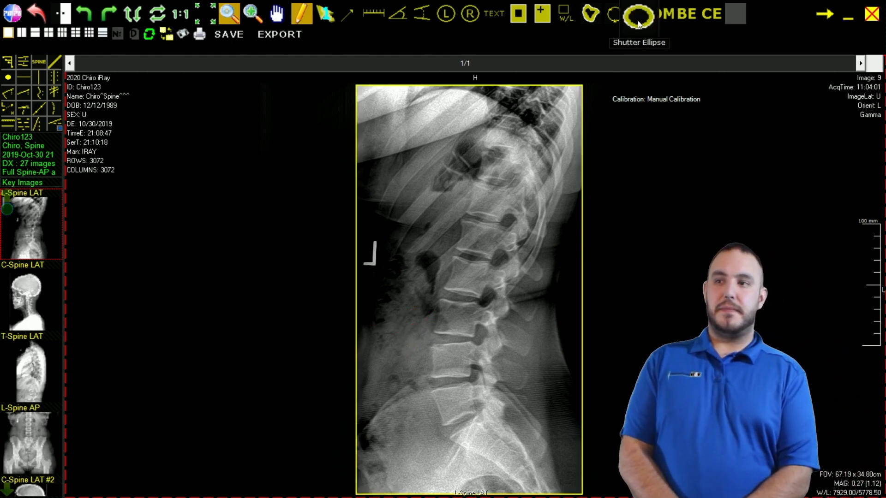
- Open the C-Spine AP #2 image and adjust its window/level to about 9689/6907
scroll(44, 352, down, 4)
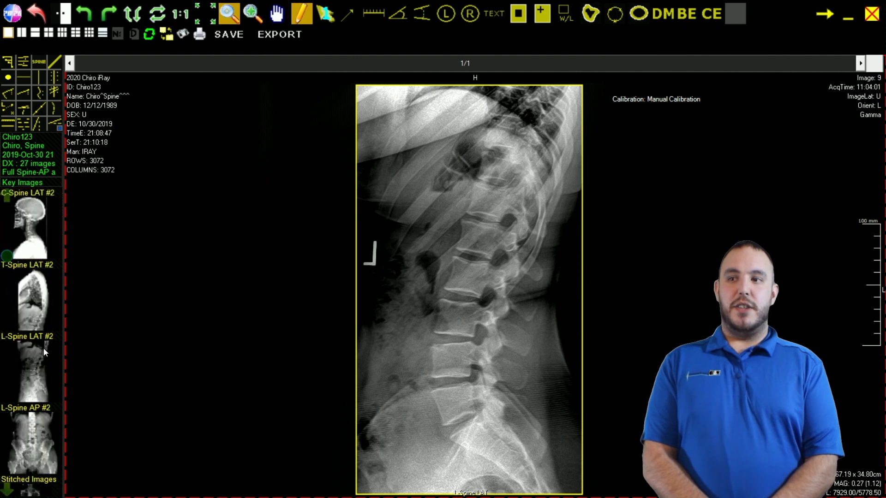
scroll(43, 348, down, 4)
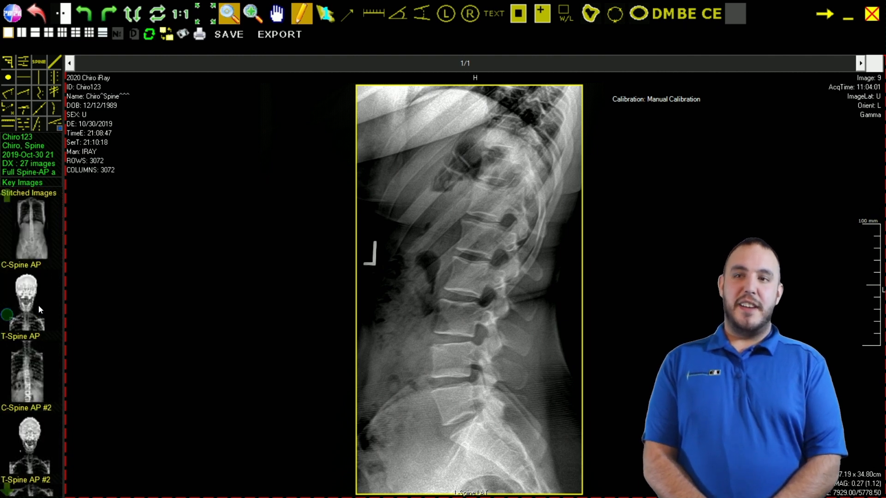
click(34, 449)
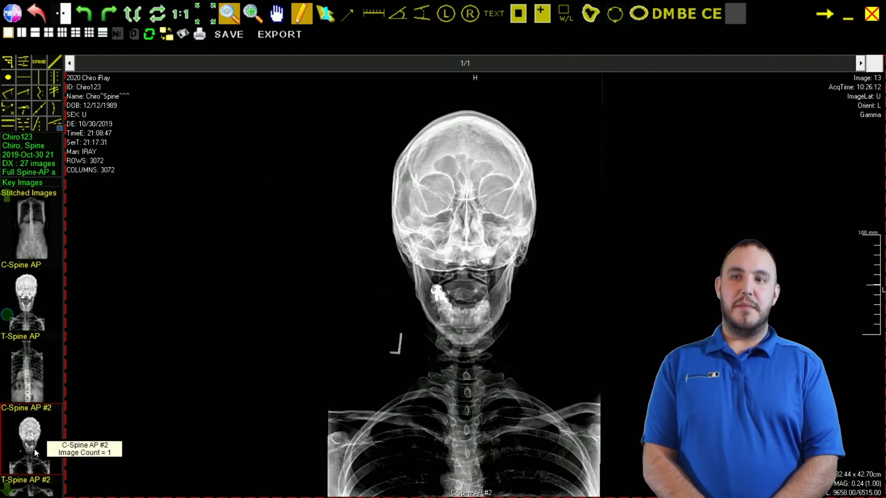
right_drag(469, 167, 479, 72)
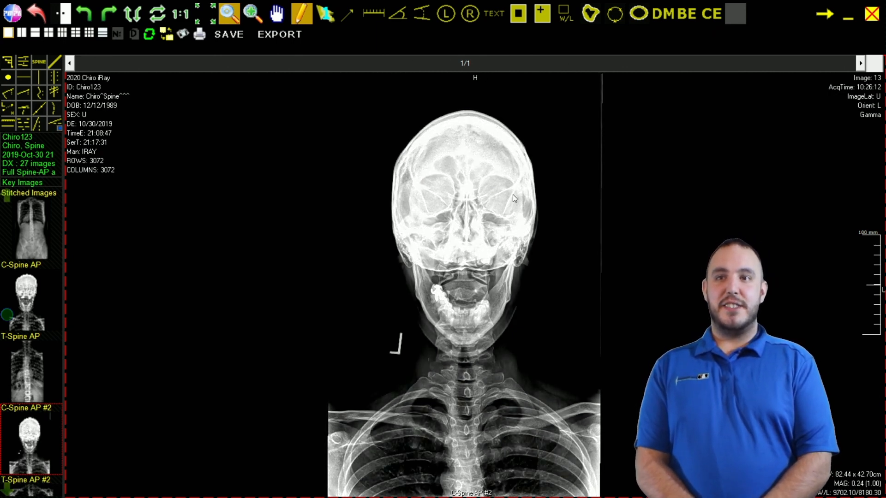
right_drag(506, 148, 497, 280)
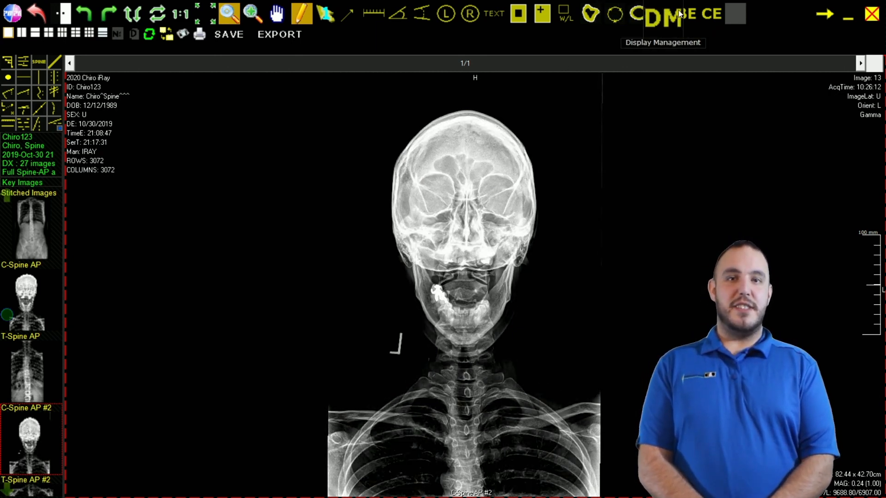
- Draw an elliptical shutter around the skull, neck and upper chest, and delete it again
click(637, 17)
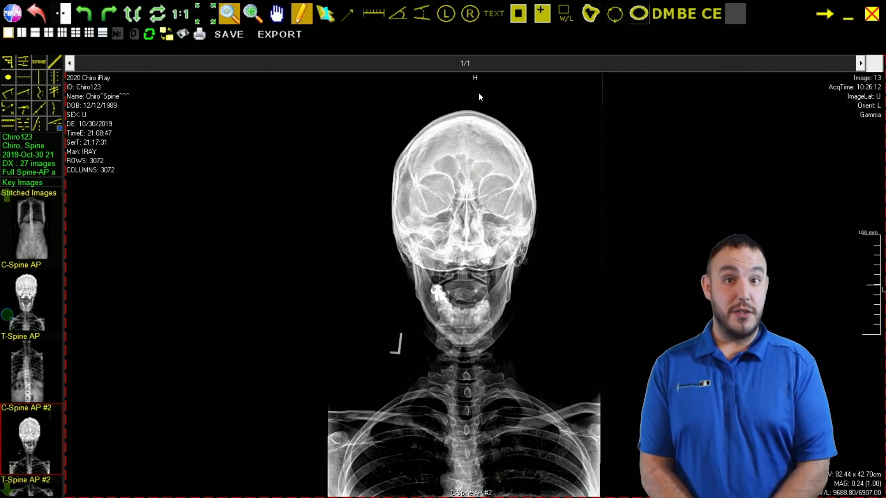
drag(347, 96, 574, 485)
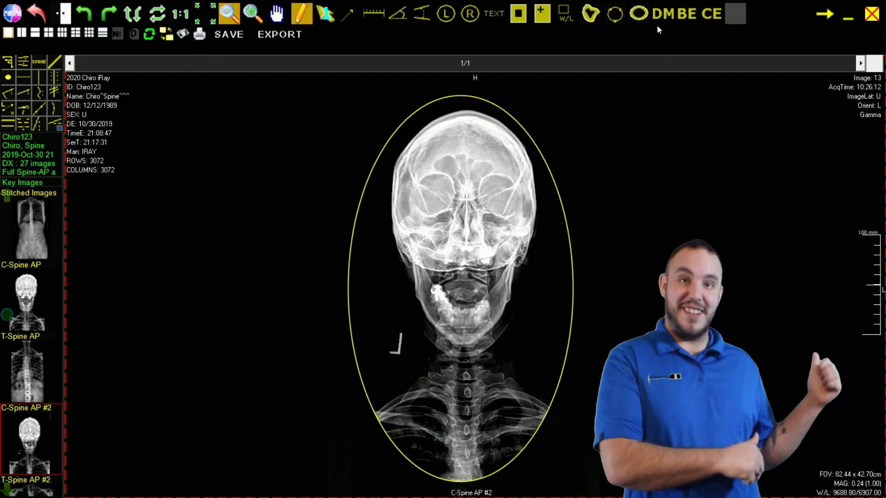
click(542, 149)
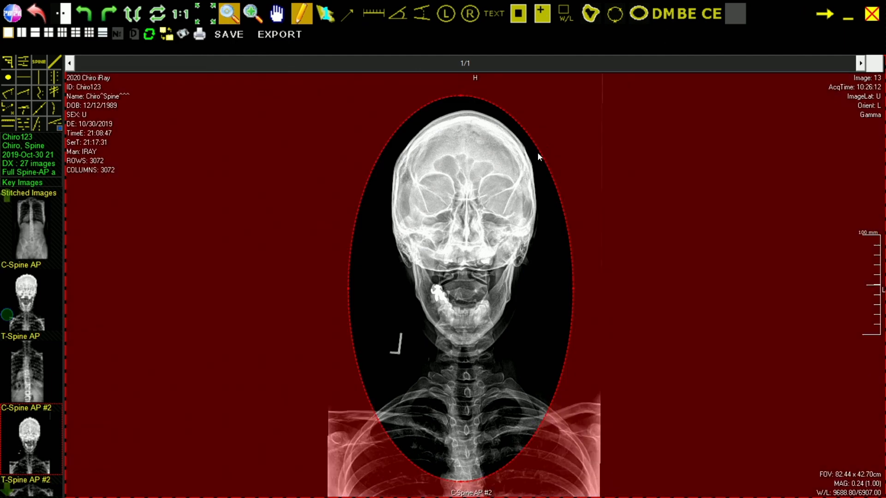
key(Delete)
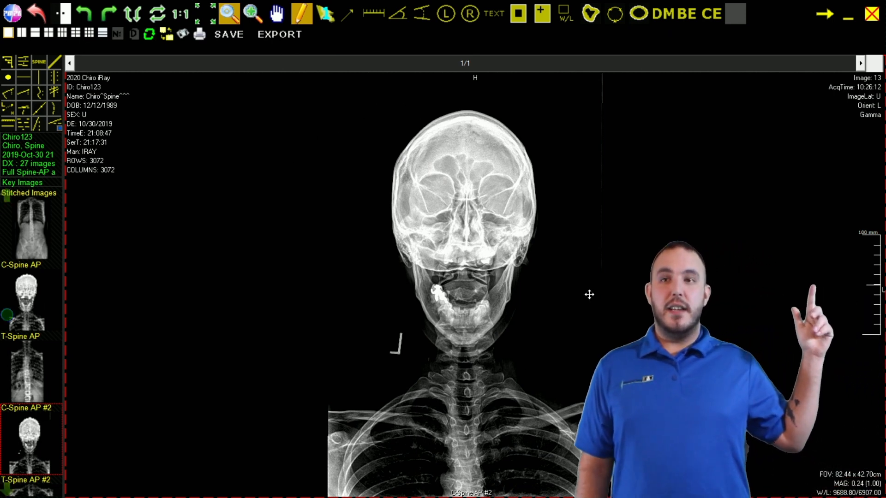
- Apply Bone Enhance at 10% to the C-Spine AP #2 image and turn it off again
click(690, 17)
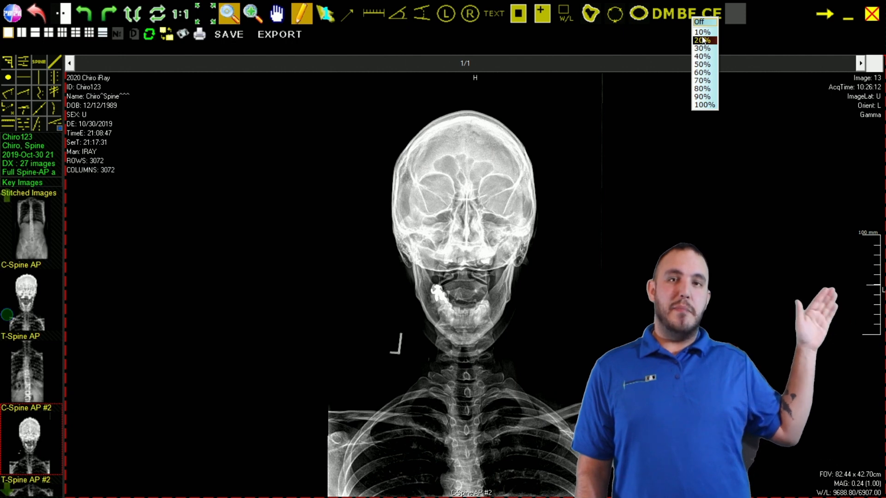
click(703, 33)
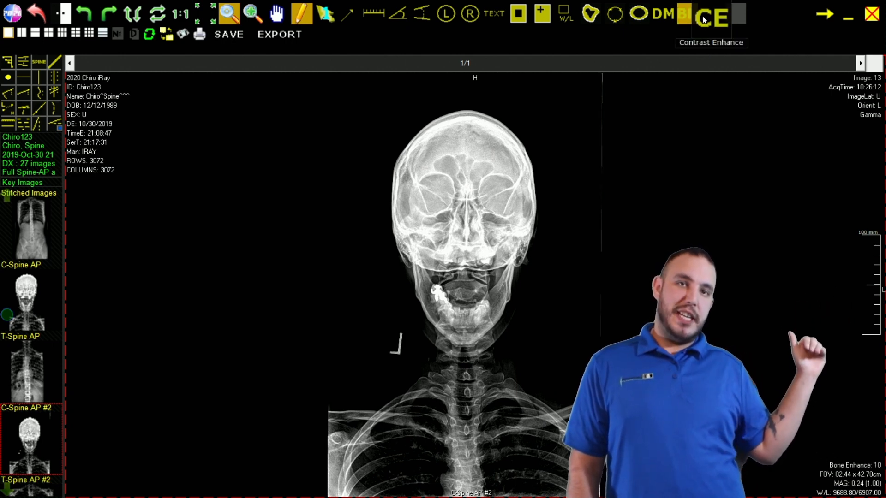
click(688, 17)
click(693, 25)
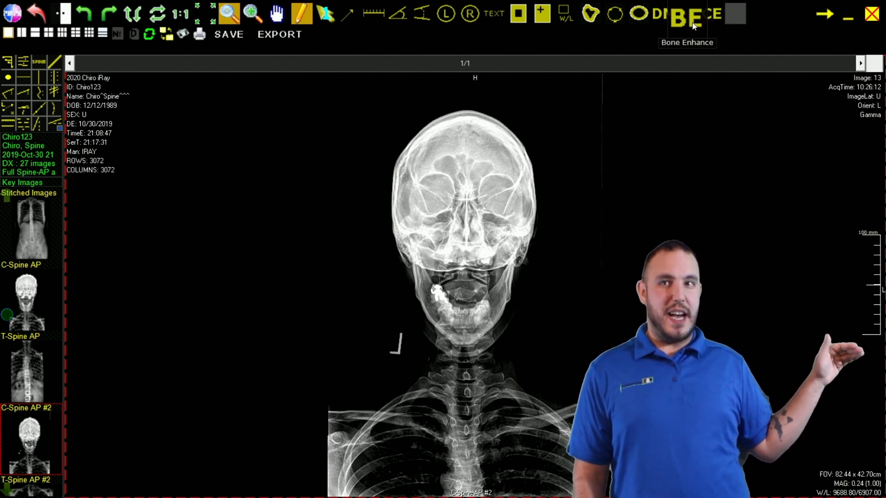
- Apply Bone Enhance at 70% to the C-Spine AP #2 image and examine the lower neck and upper chest vertebrae up close
click(690, 17)
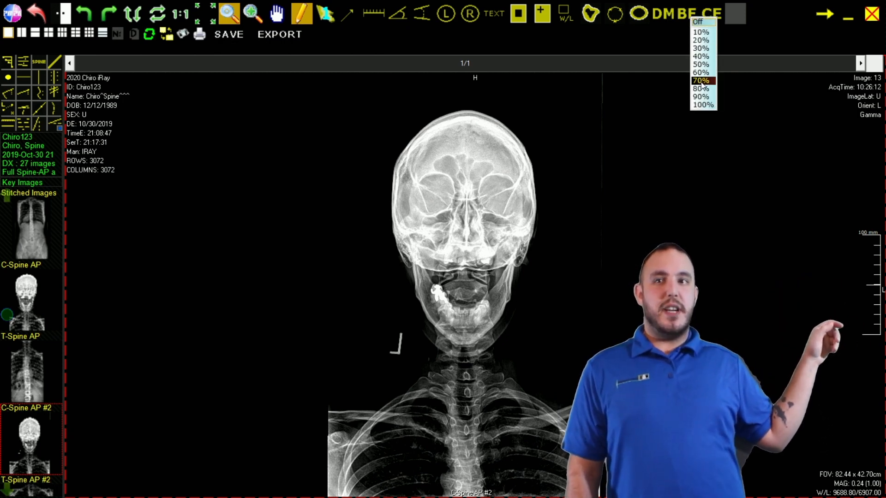
click(701, 82)
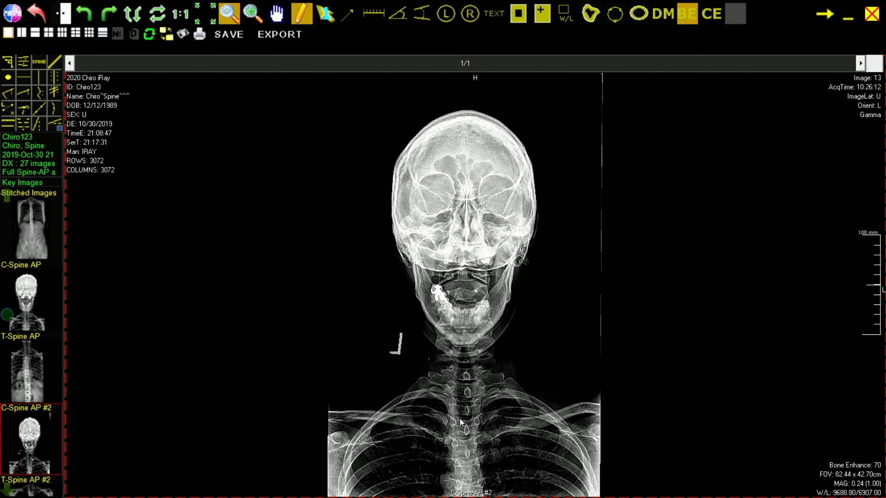
scroll(460, 419, up, 3)
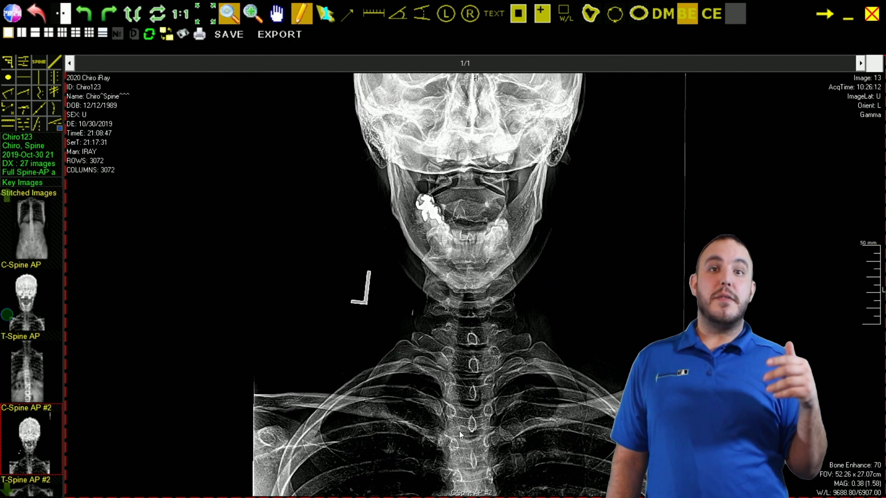
drag(459, 431, 452, 348)
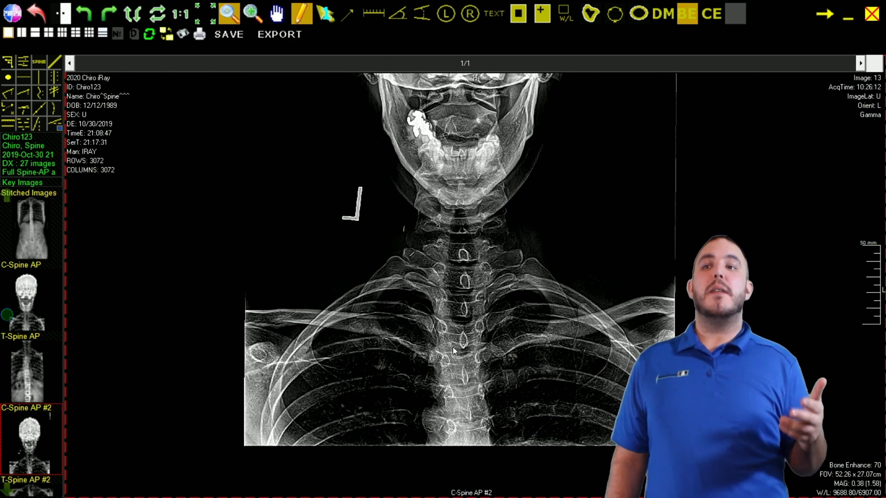
scroll(452, 347, up, 2)
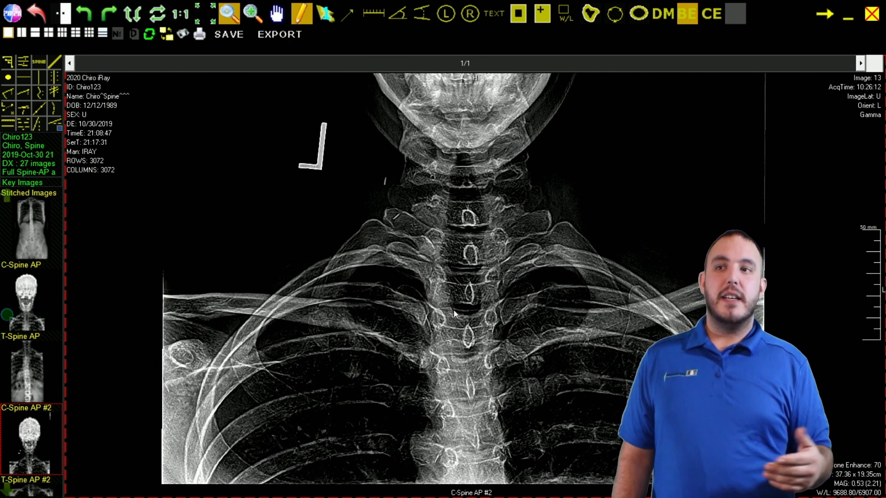
scroll(282, 317, up, 2)
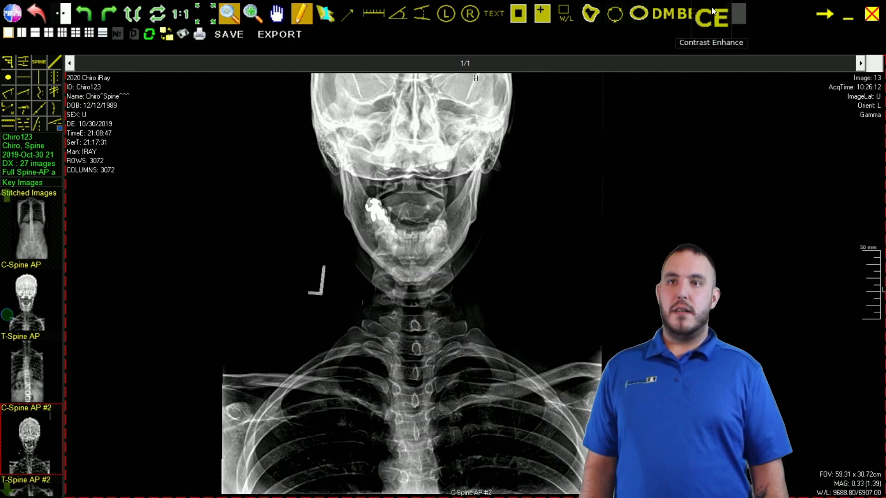
- Apply Contrast Enhance to the C-Spine AP #2 image and turn it off again
click(711, 9)
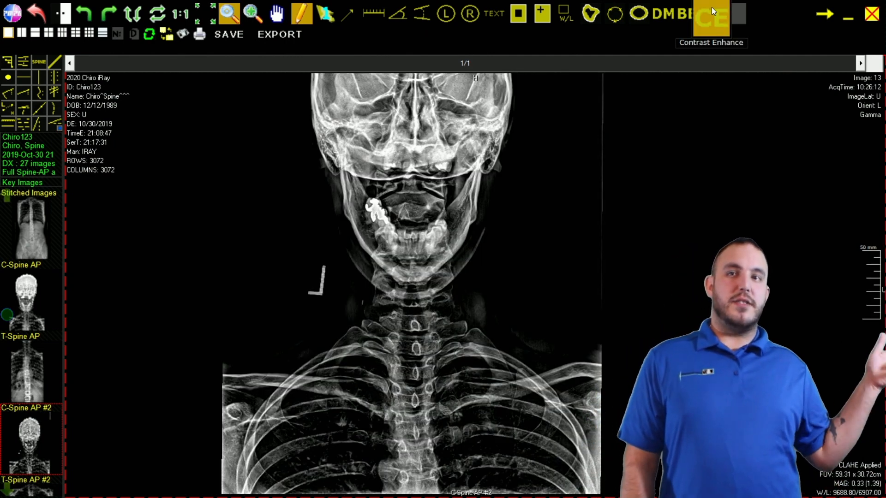
click(711, 9)
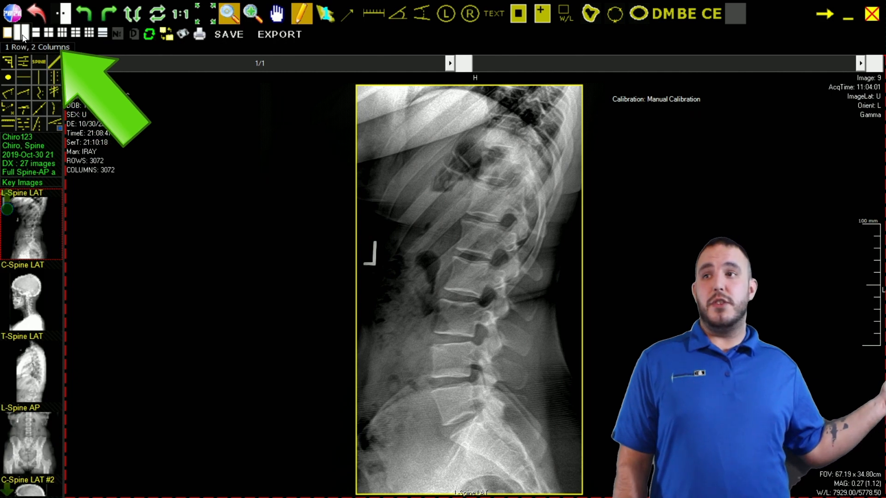
- Cycle the viewer layout through 1 row by 2 columns, 2 rows by 1 column, and a 2 by 2 grid
click(22, 35)
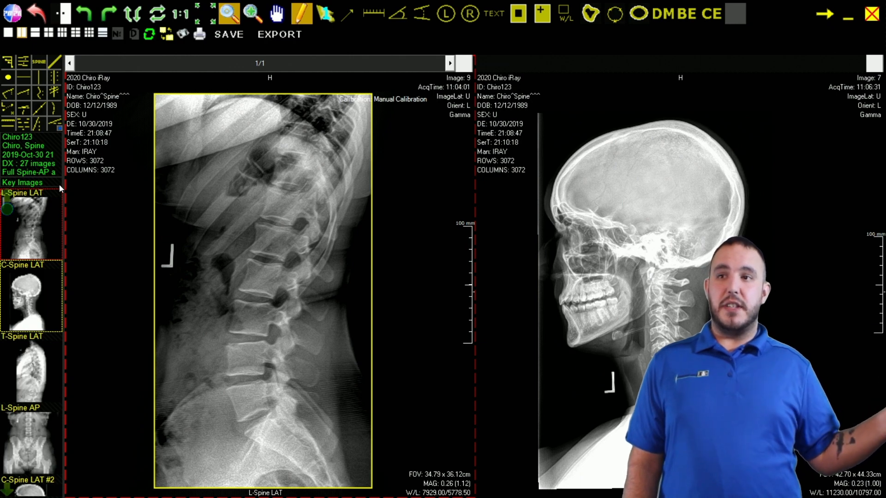
click(34, 35)
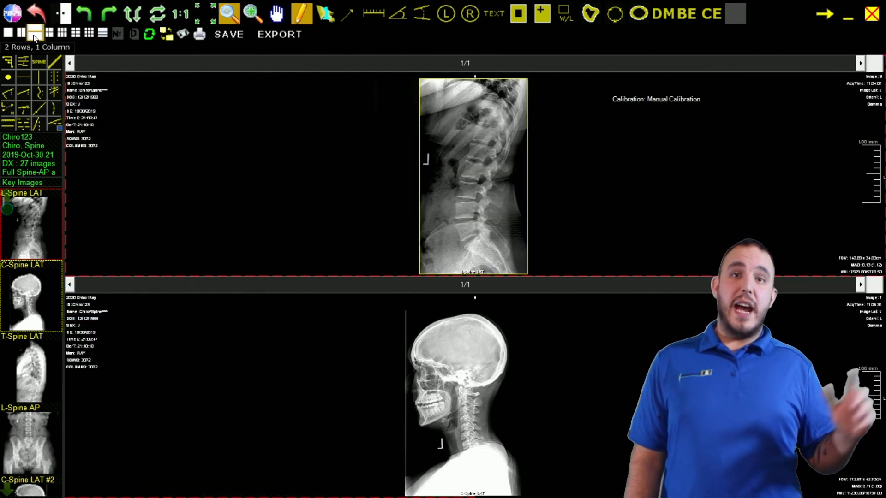
click(52, 37)
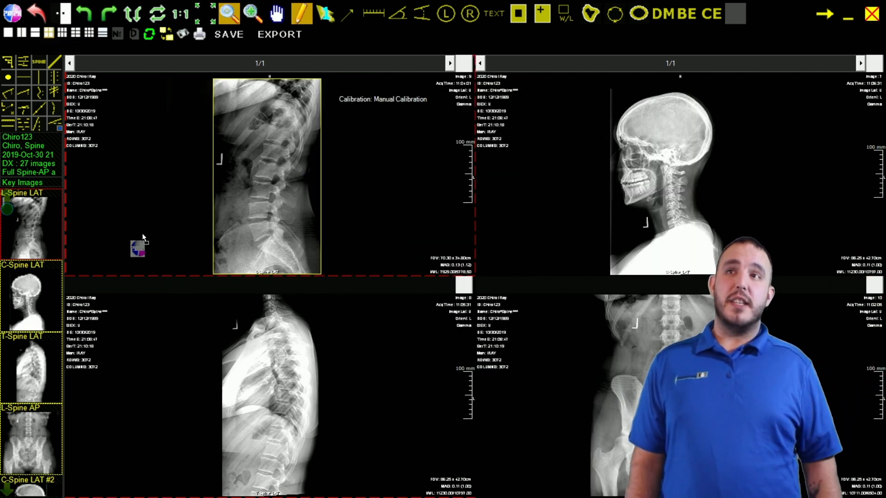
drag(276, 167, 276, 167)
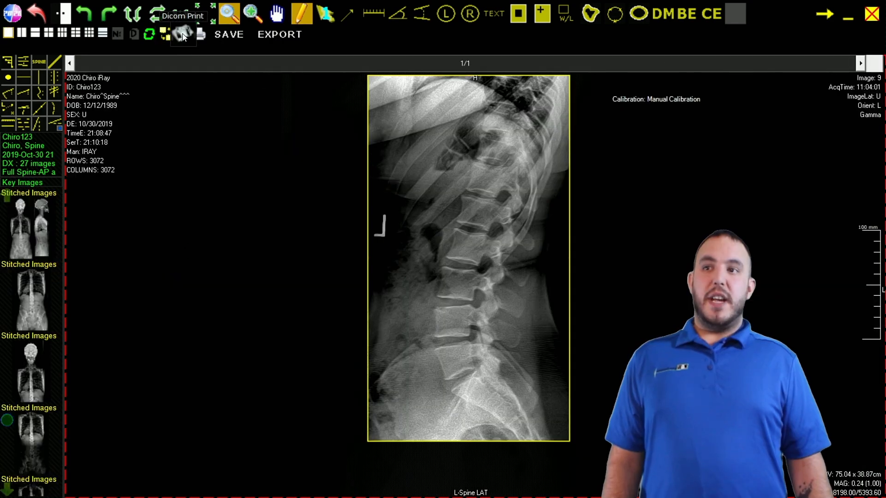
- Add the L-Spine LAT image to the DICOM print queue
click(183, 36)
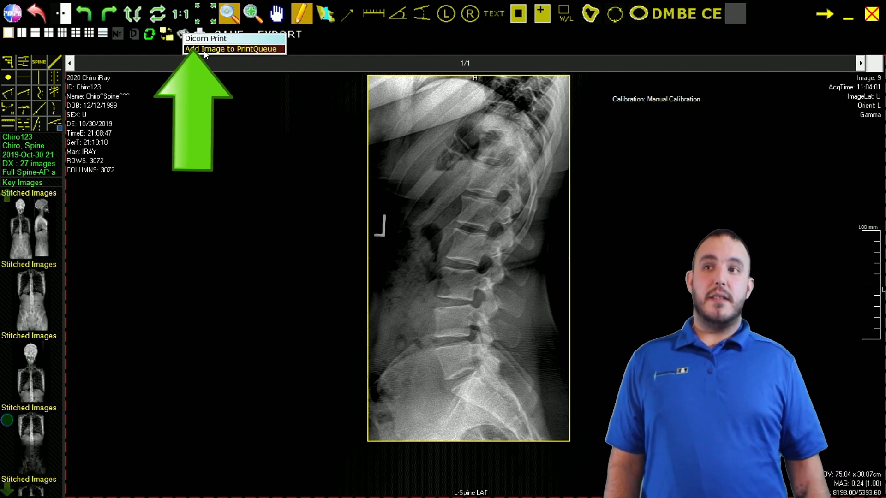
click(204, 49)
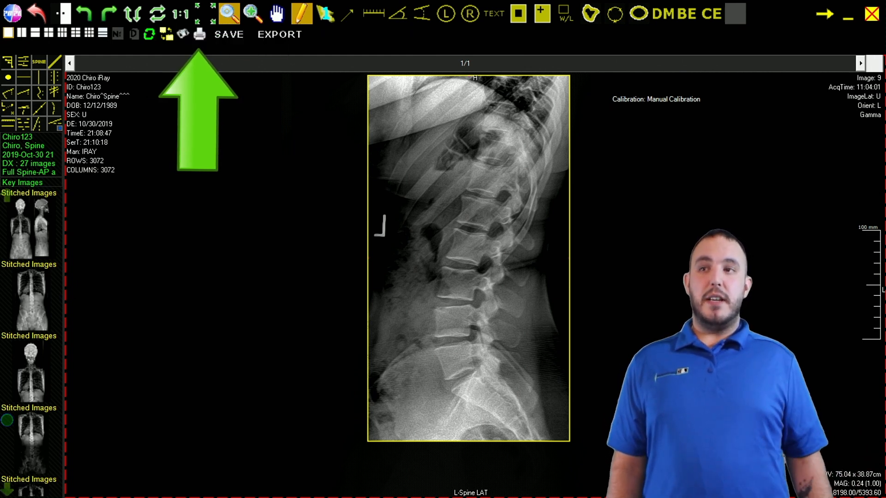
- Preview the L-Spine LAT image for paper printing in landscape with header and footer but no annotations, and close the print queue without printing
click(199, 35)
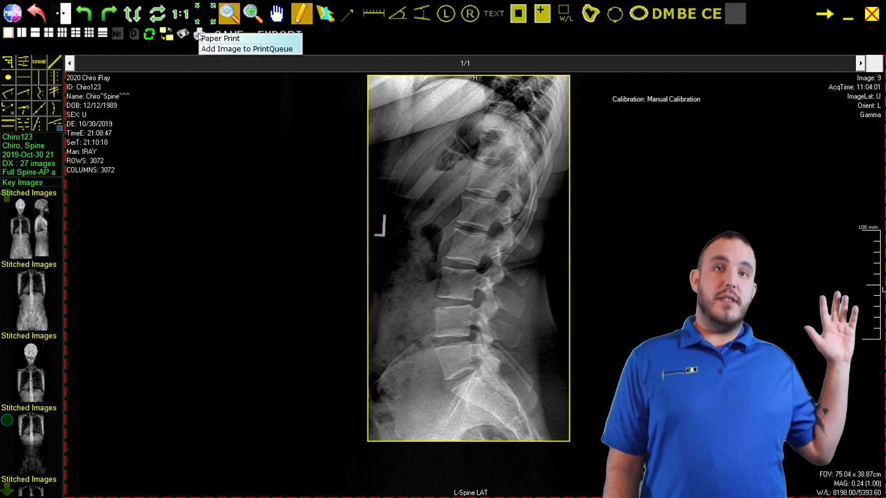
click(222, 39)
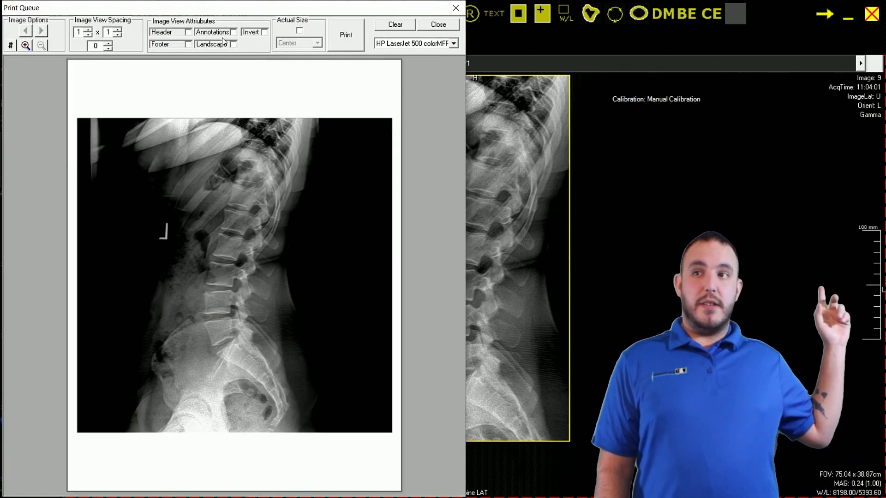
click(189, 33)
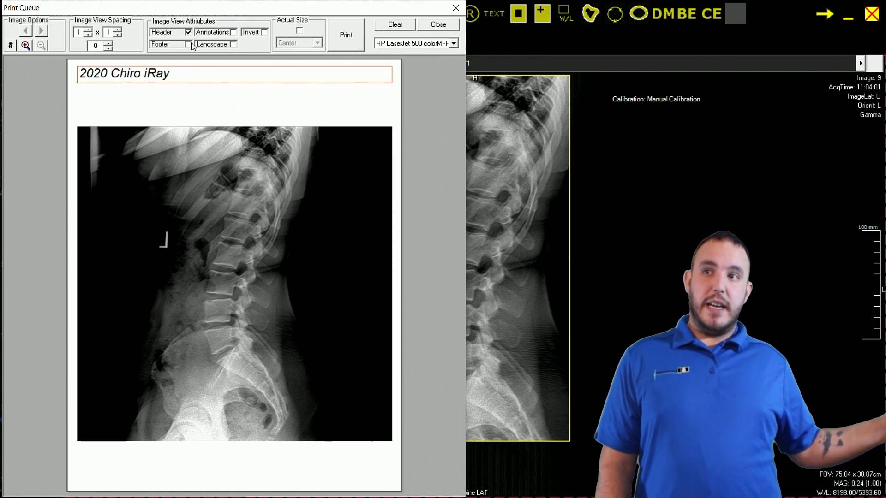
click(189, 44)
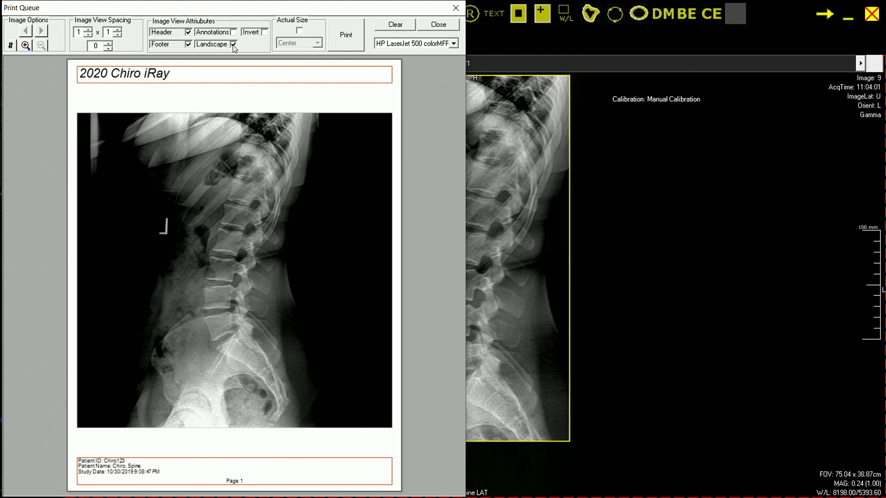
click(234, 33)
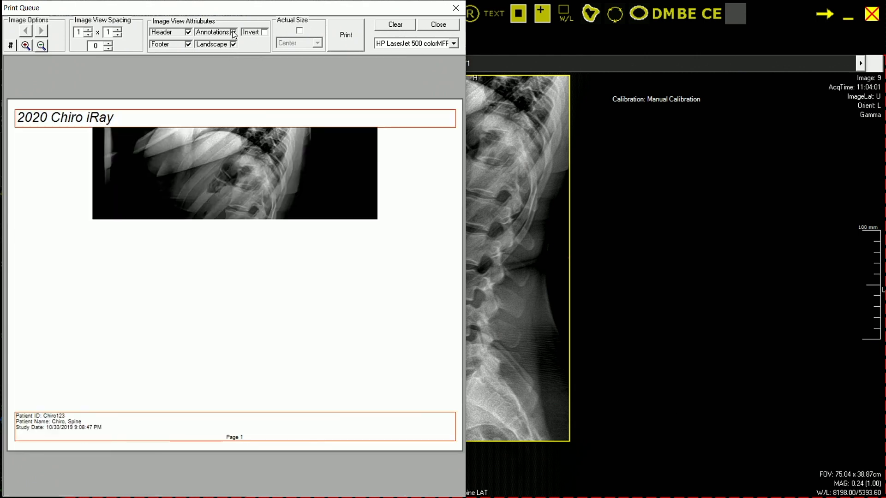
click(234, 34)
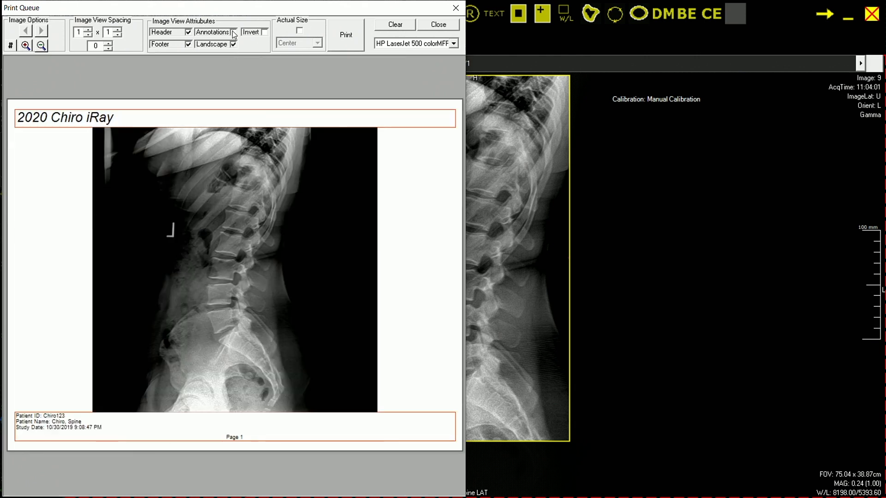
click(437, 24)
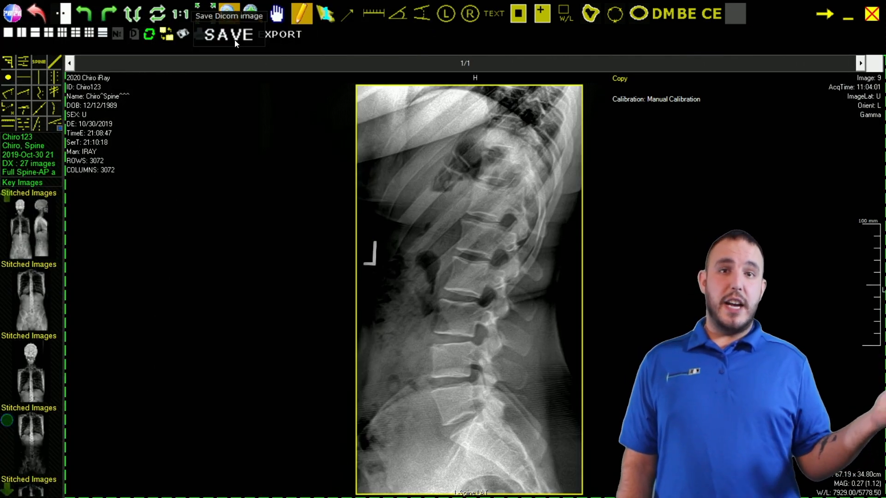
- Open the DICOM save dialog and the export dialog for the L-Spine LAT image, cancelling each one
click(236, 39)
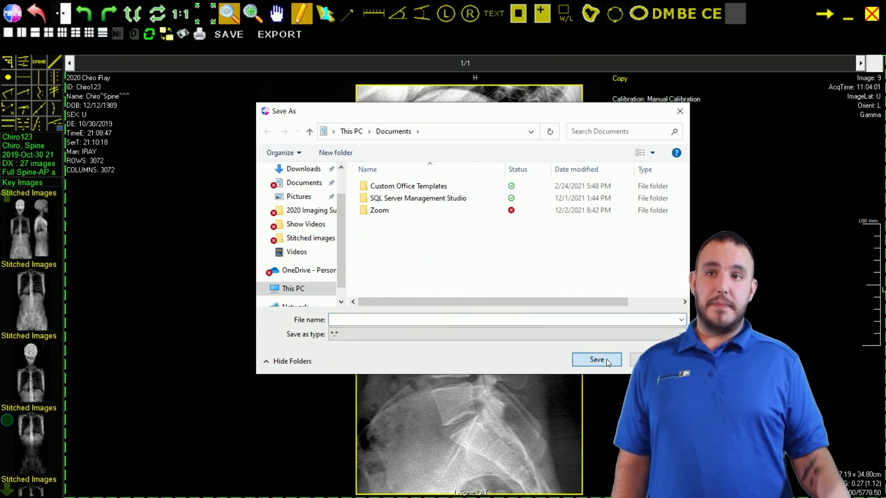
click(646, 359)
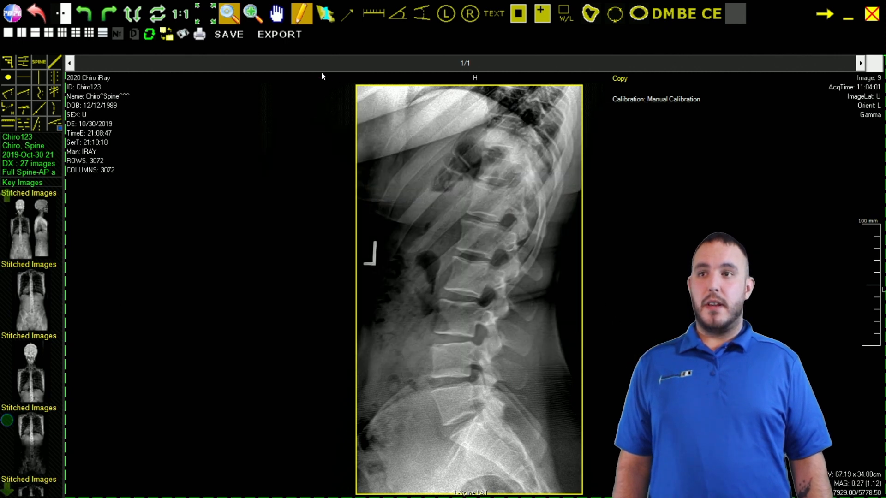
click(273, 37)
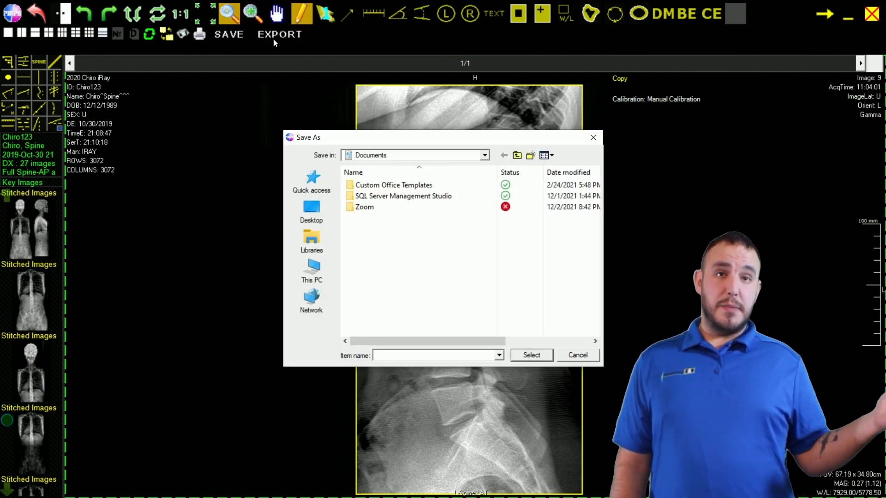
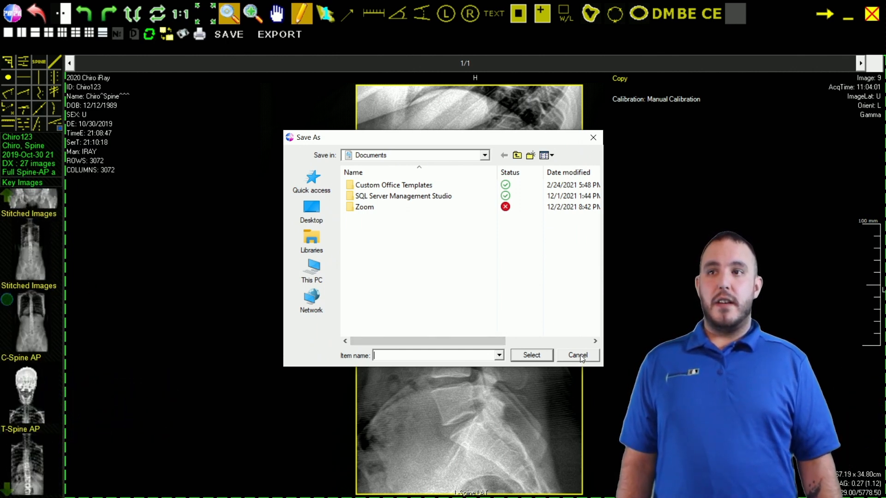
click(543, 359)
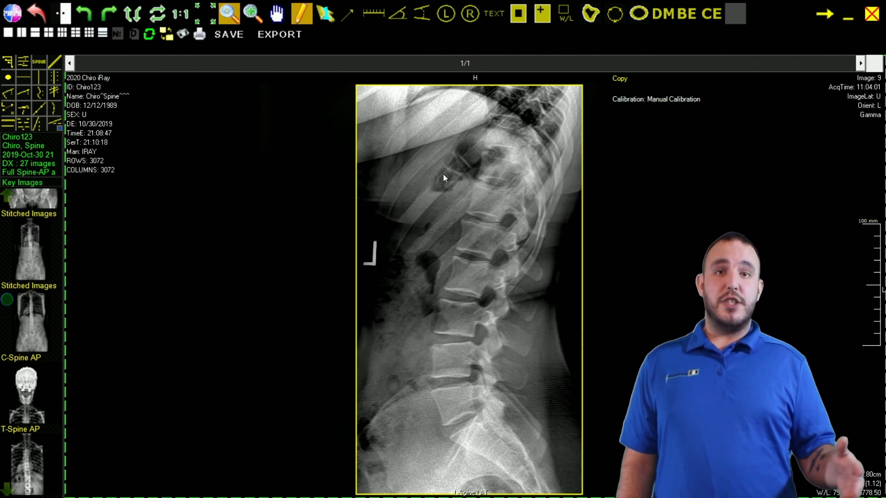
- Set up saving the L-Spine LAT image to Documents as a JPEG image with annotations included
right_click(443, 175)
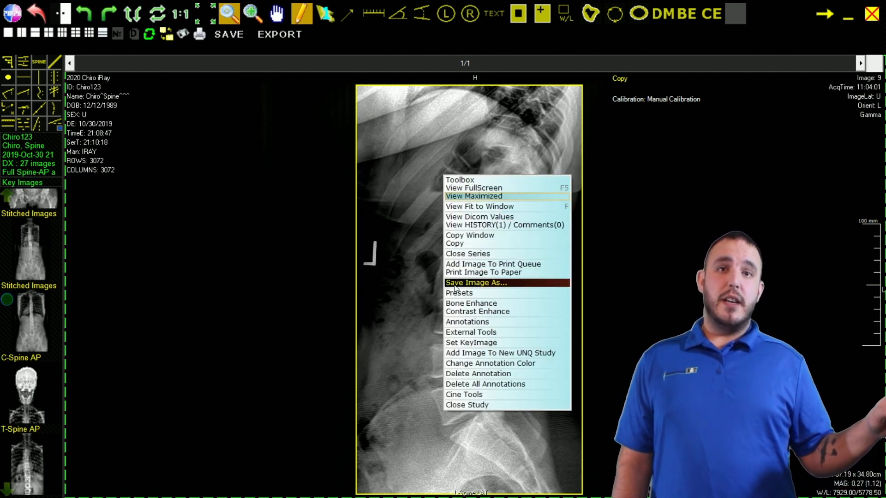
click(501, 284)
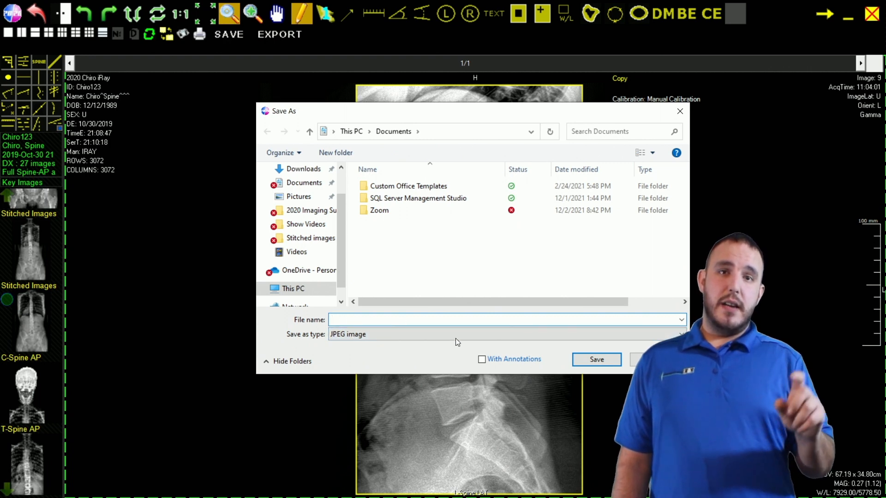
click(517, 362)
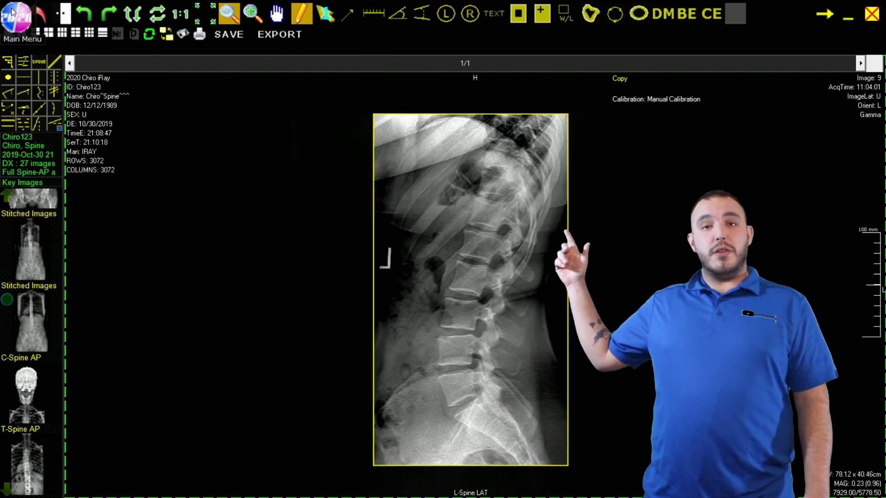
- Hide the text overlays on the L-Spine LAT image, show them again, and toggle them off and on once more
click(12, 13)
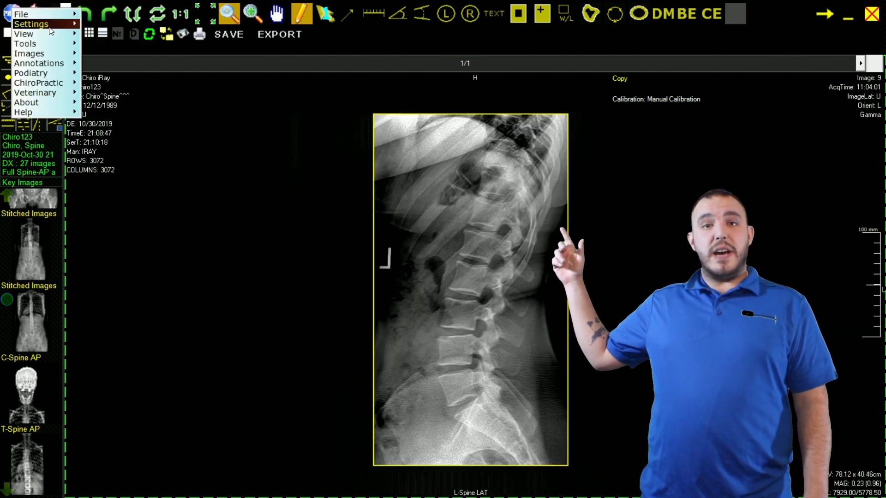
mouse_move(42, 33)
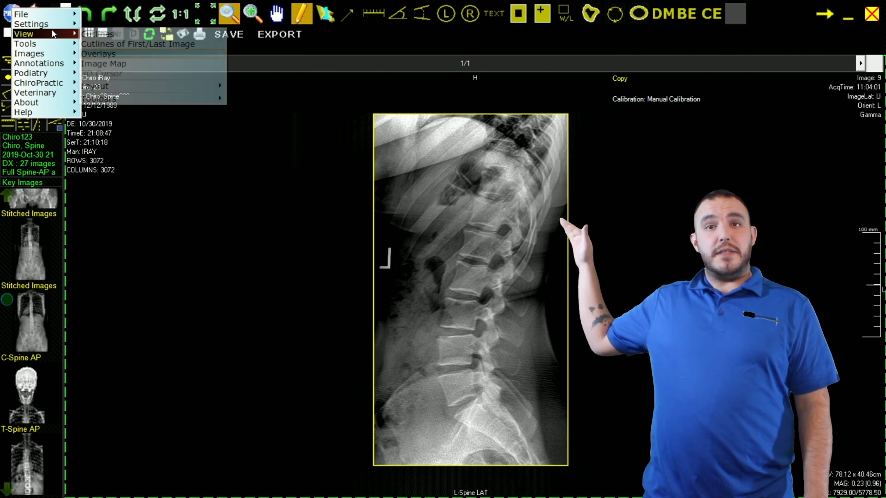
click(106, 53)
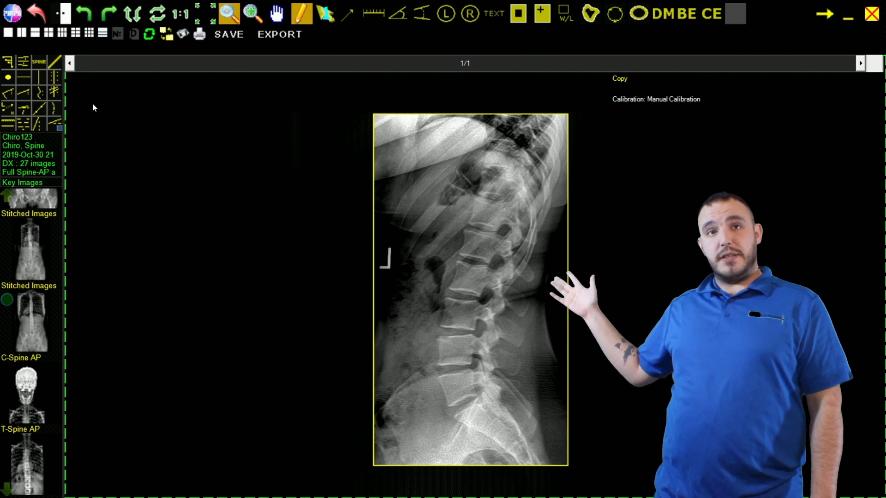
key(o)
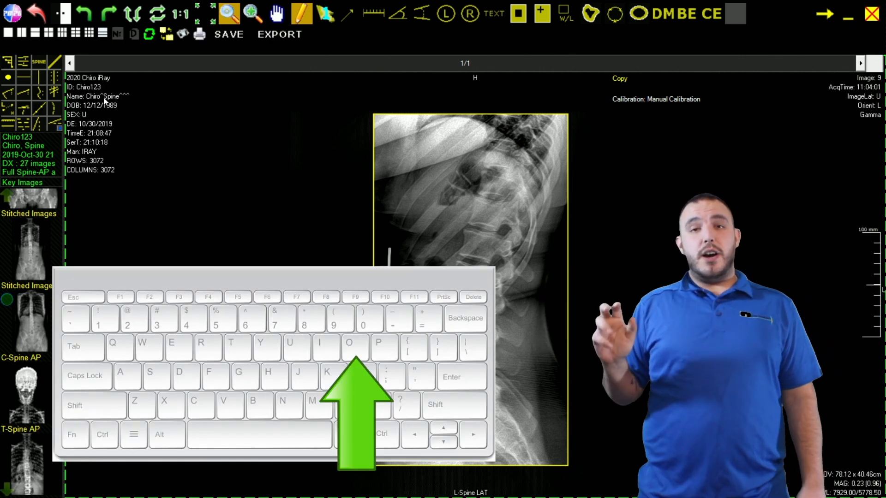
key(o)
key(o)
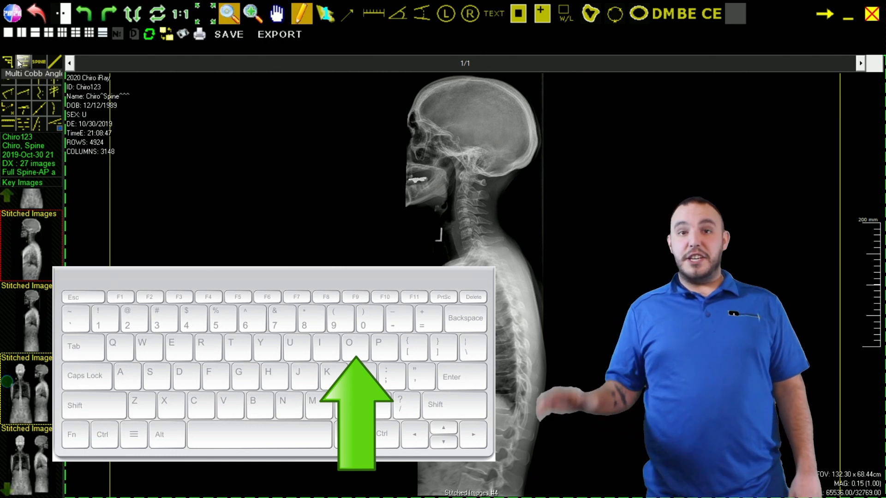
- Measure a Multi Cobb Angle on the lateral stitched image with one line at the upper and one at the lower cervical spine
click(18, 60)
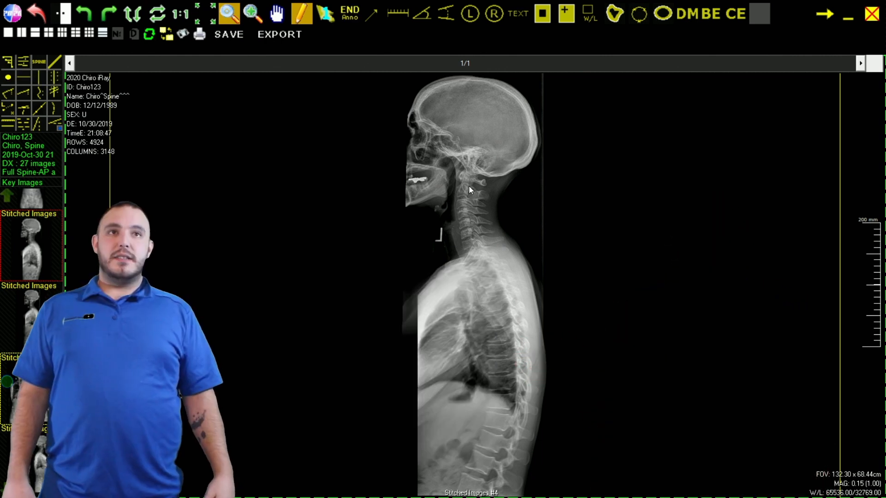
click(469, 186)
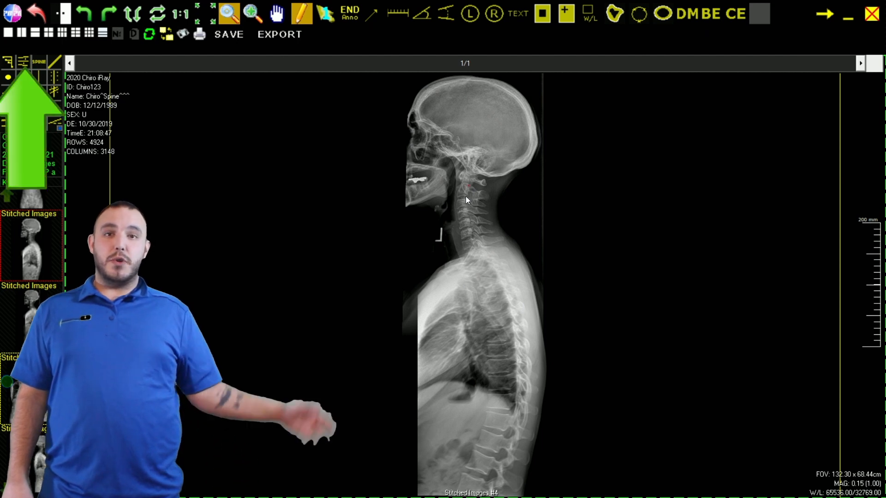
click(466, 198)
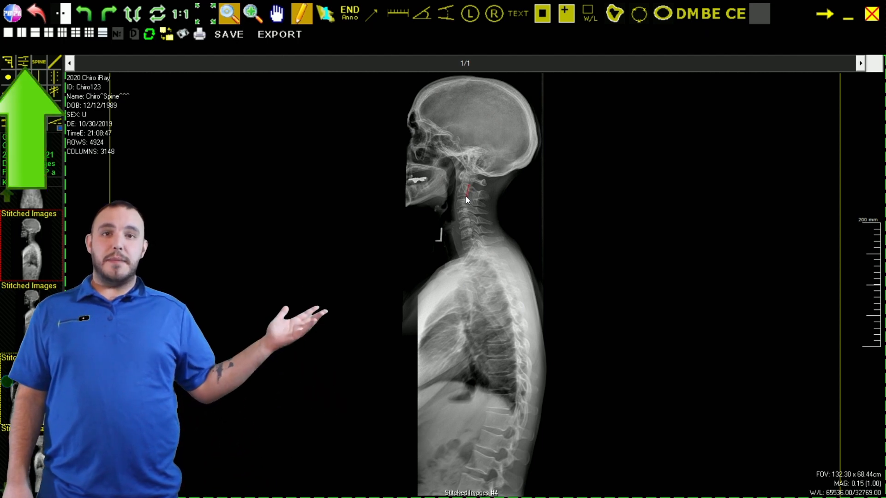
click(472, 239)
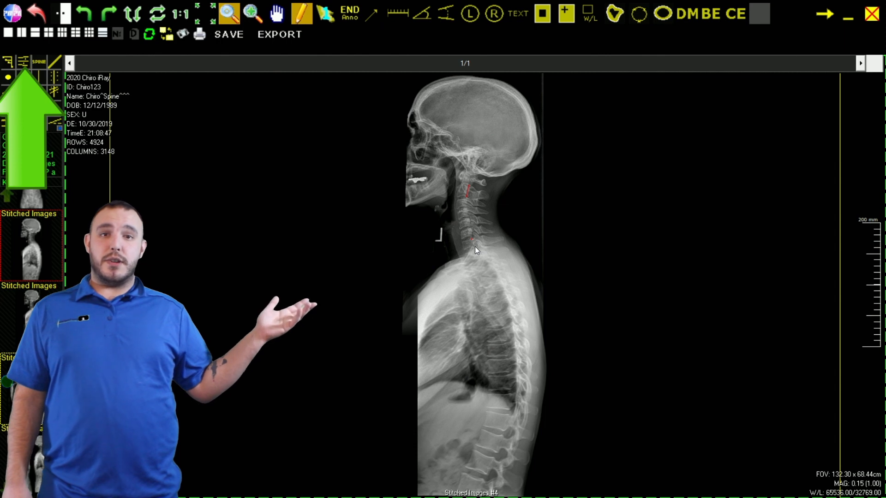
click(474, 246)
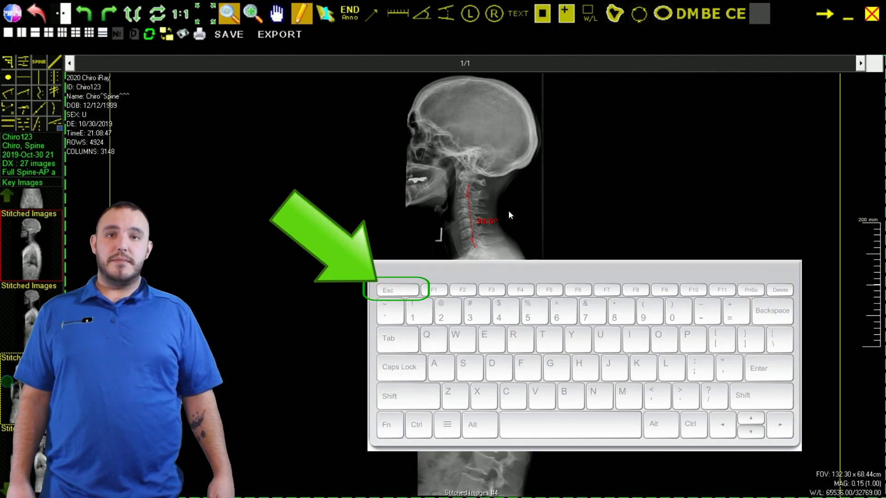
key(Escape)
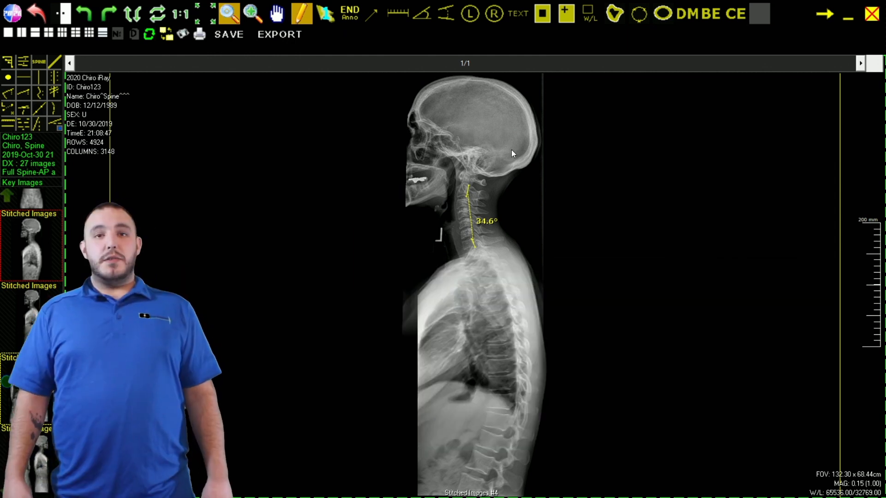
- Place an Ideal Cervical Curve beside the neck on the lateral stitched image and select it for adjustment
right_click(504, 179)
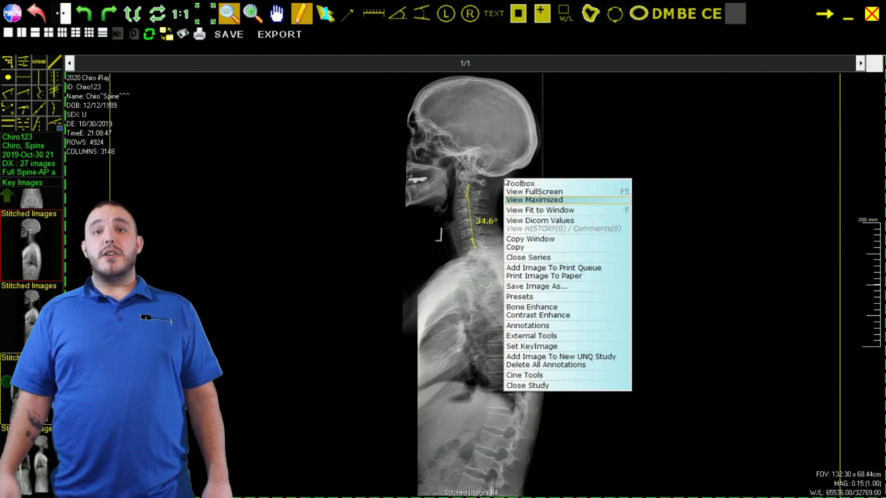
mouse_move(523, 184)
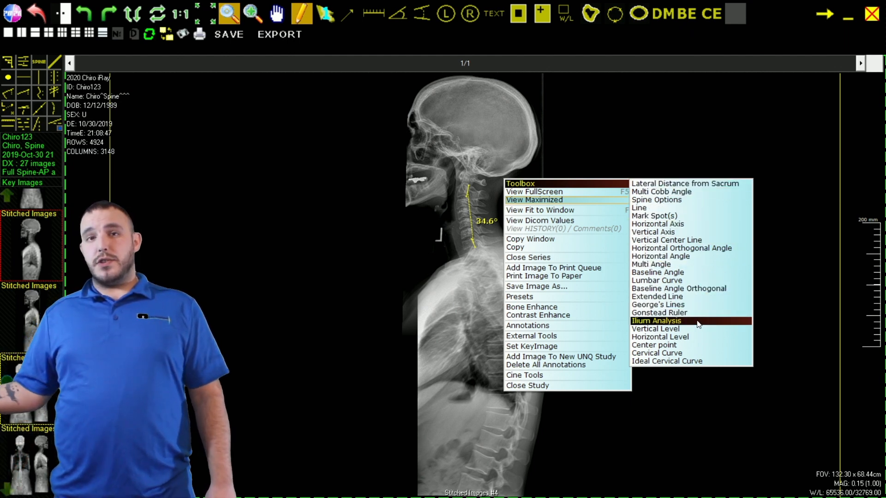
click(692, 363)
click(508, 217)
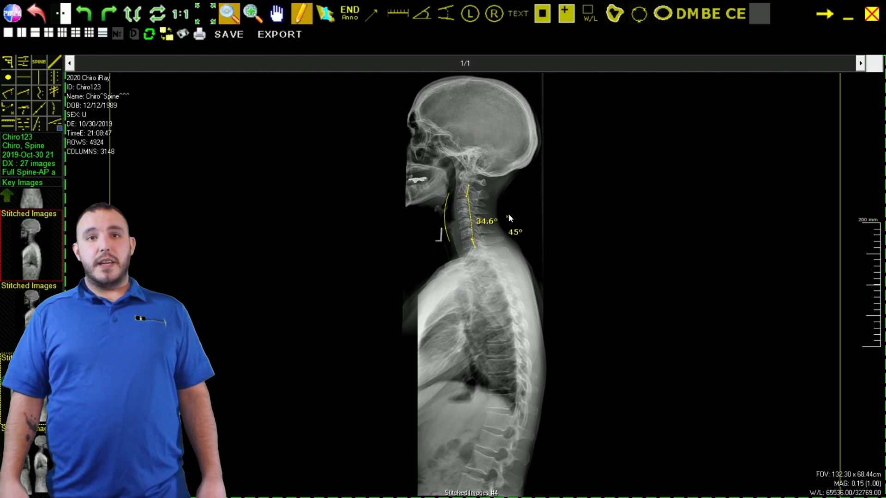
right_click(508, 214)
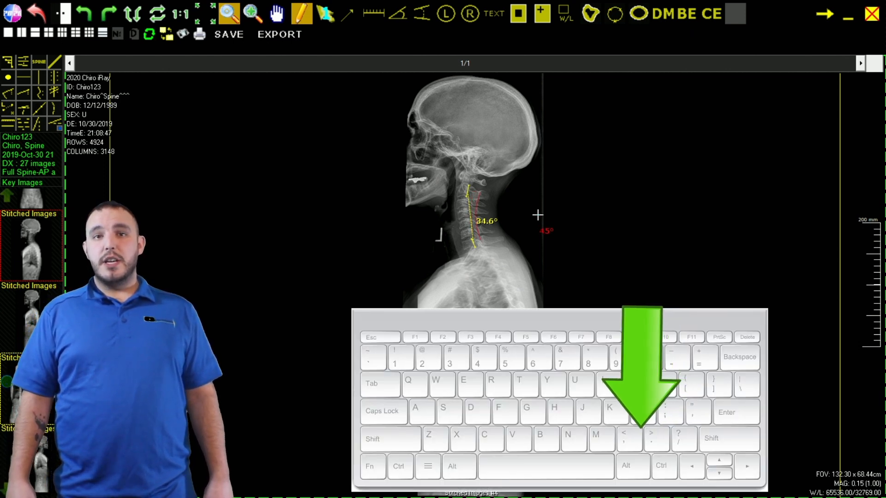
- Rotate the ideal cervical curve and turn it back, then enlarge it and shrink it again
key(comma)
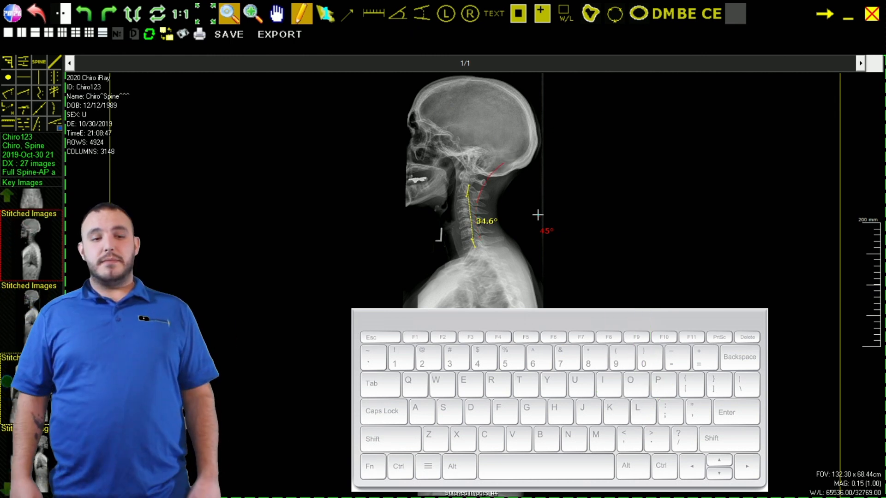
key(minus)
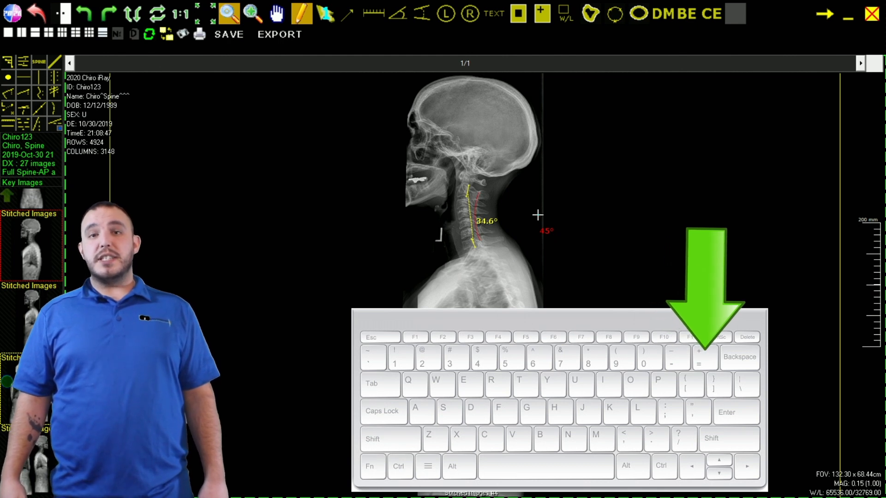
key(plus)
key(plus)
key(plus)
key(plus)
key(plus)
key(plus)
key(plus)
key(plus)
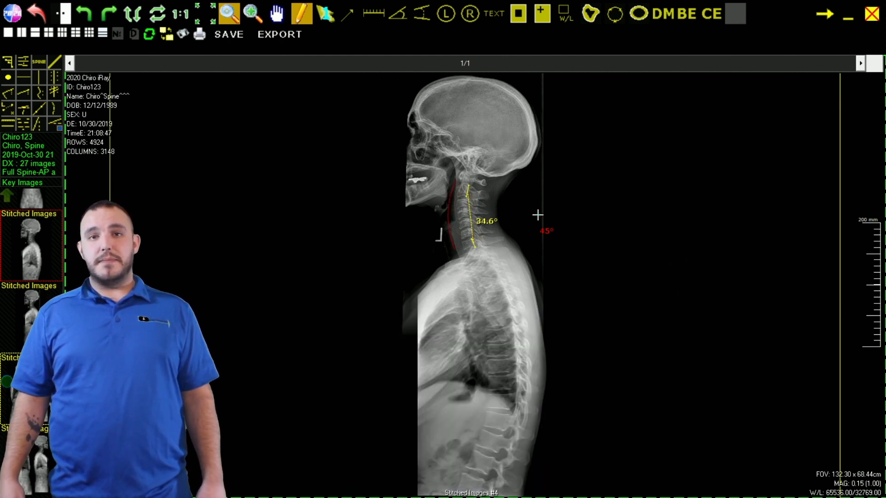
key(minus)
key(minus)
key(minus)
key(minus)
key(minus)
key(minus)
key(minus)
key(minus)
key(minus)
key(minus)
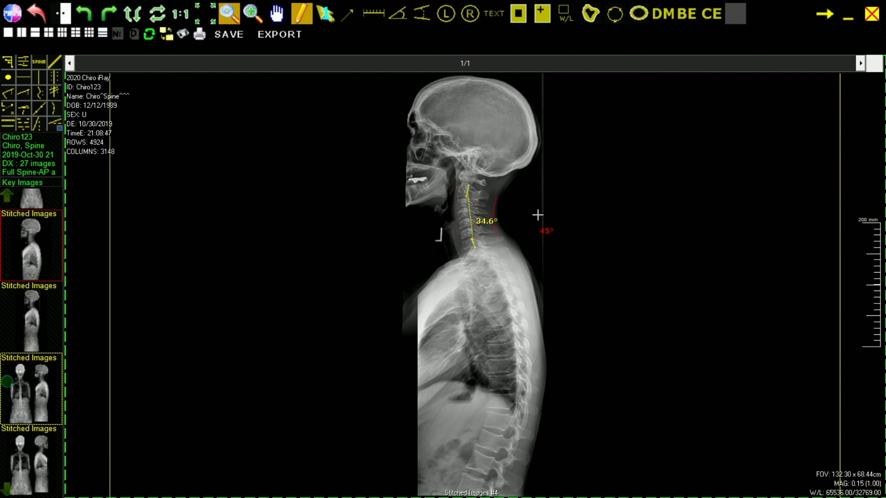
- Raise and lower the ideal cervical curve's angle, ending at 38°
key(bracketleft)
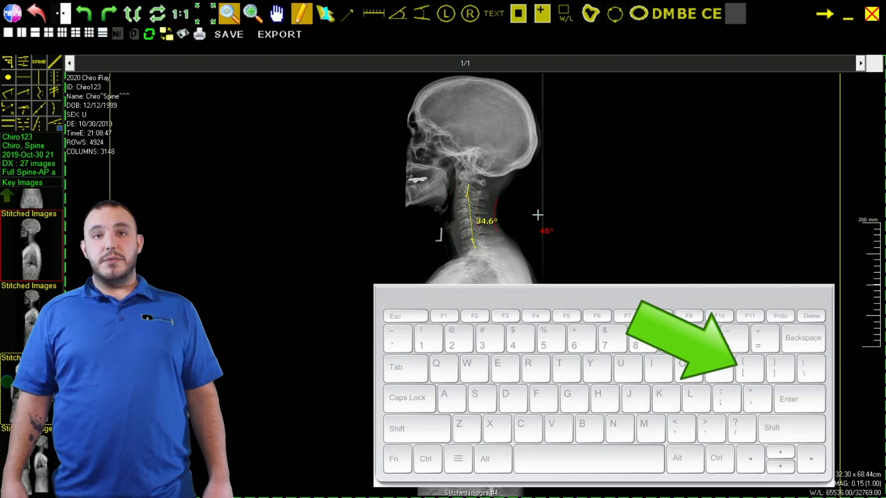
key(bracketleft)
key(bracketleft)
key(bracketleft)
key(bracketleft)
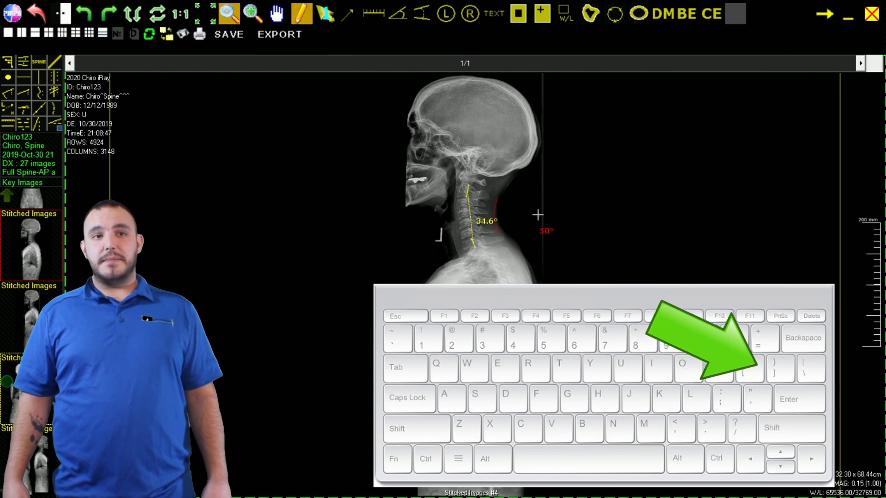
key(bracketright)
key(bracketright)
key(bracketright)
key(bracketright)
key(bracketright)
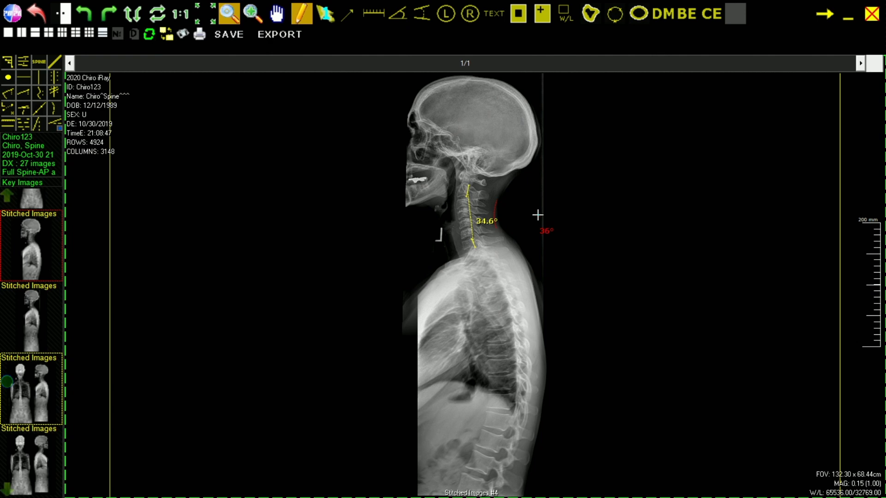
key(bracketleft)
key(bracketleft)
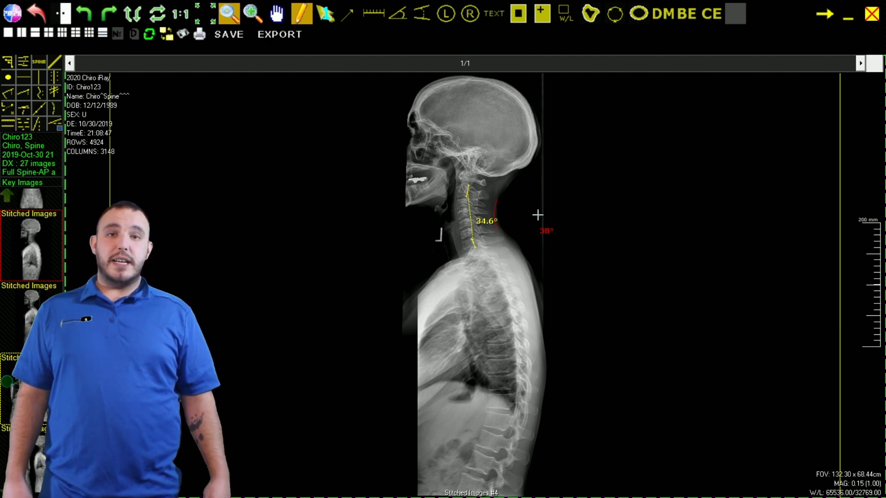
- Change the annotation color of the ideal cervical curve to green
right_click(537, 214)
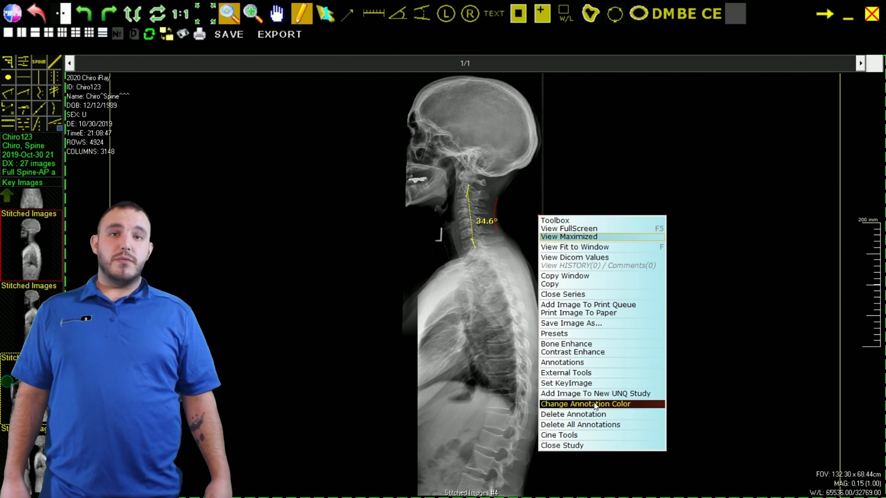
mouse_move(657, 407)
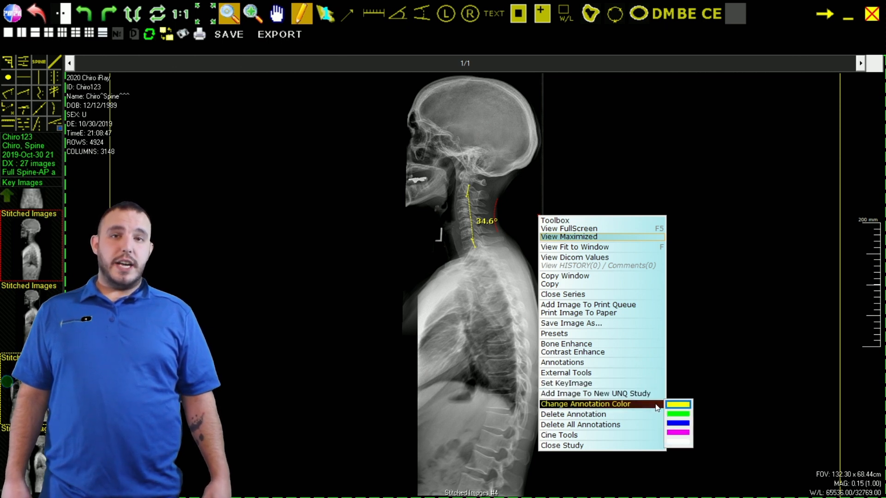
click(680, 413)
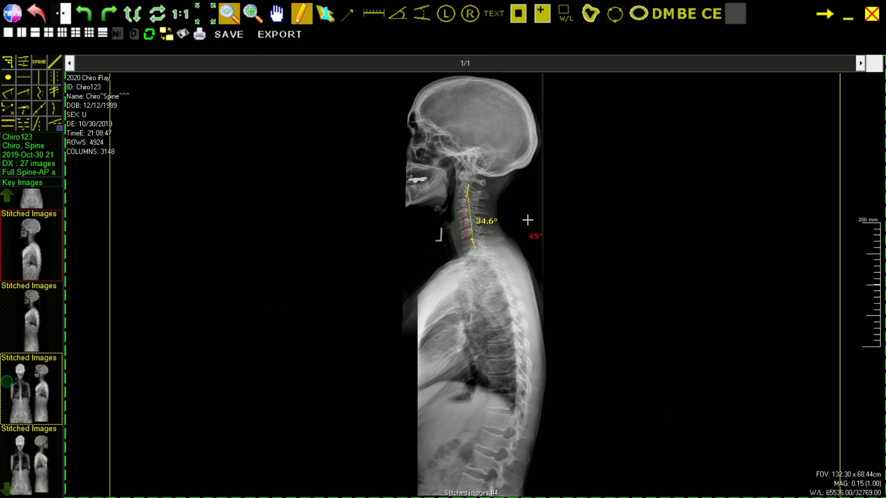
click(553, 223)
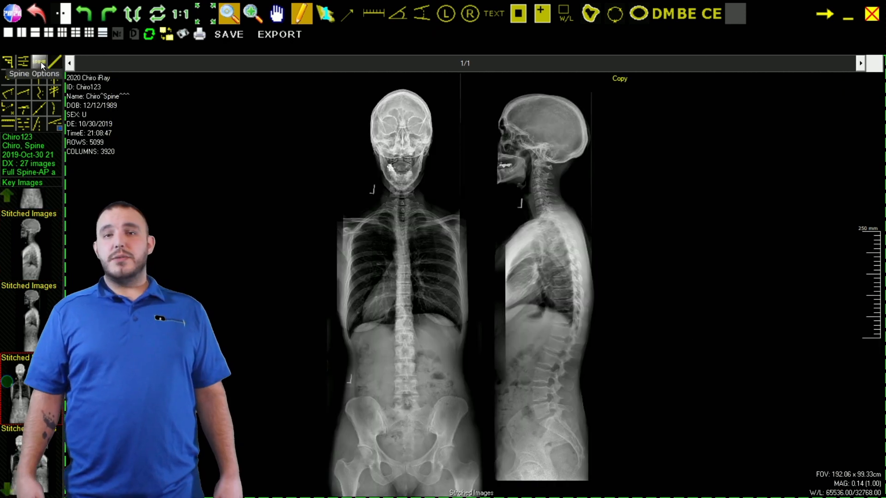
- Label the vertebrae on the lateral view of the combined full-spine image with non-floating spine labels, from C1 down to L5
click(40, 62)
mouse_move(92, 68)
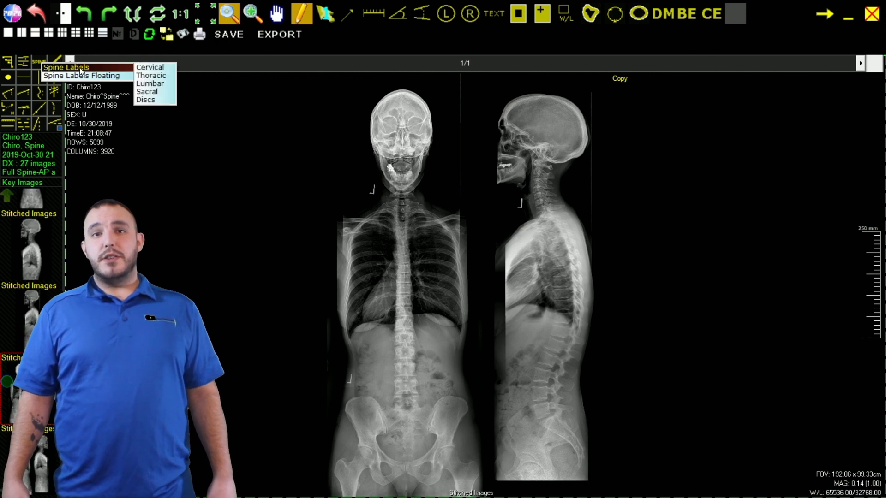
mouse_move(152, 69)
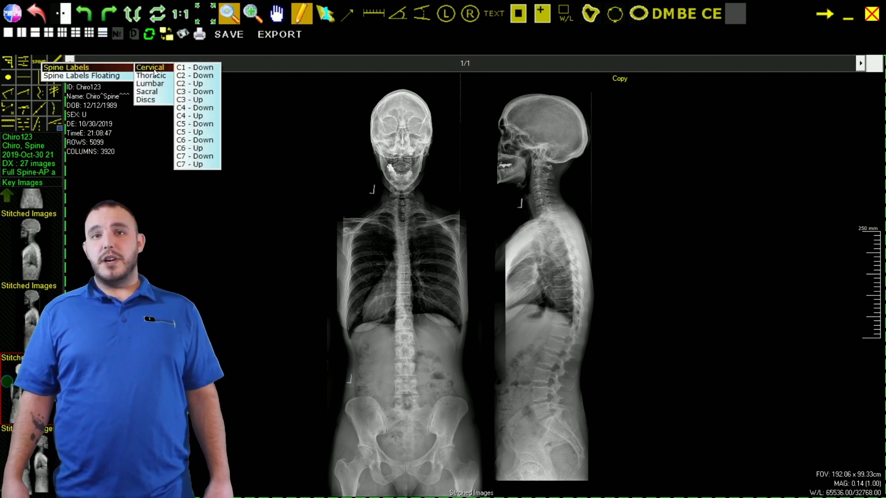
click(184, 67)
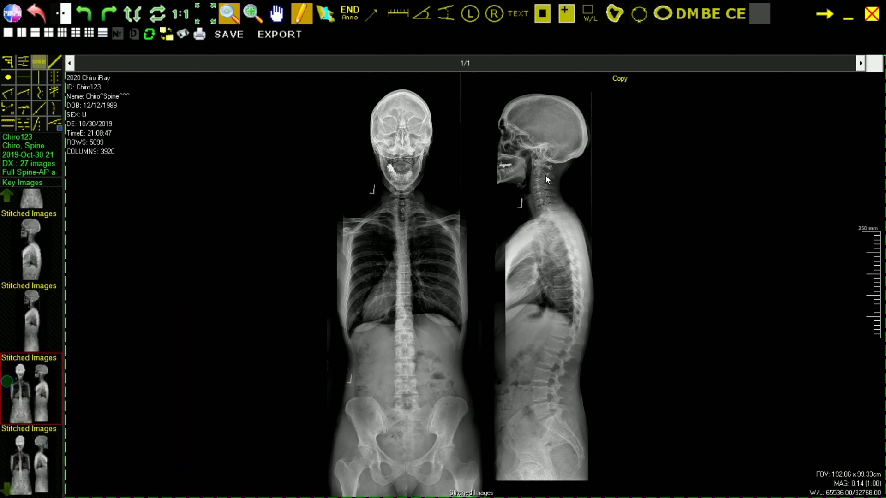
scroll(538, 211, up, 10)
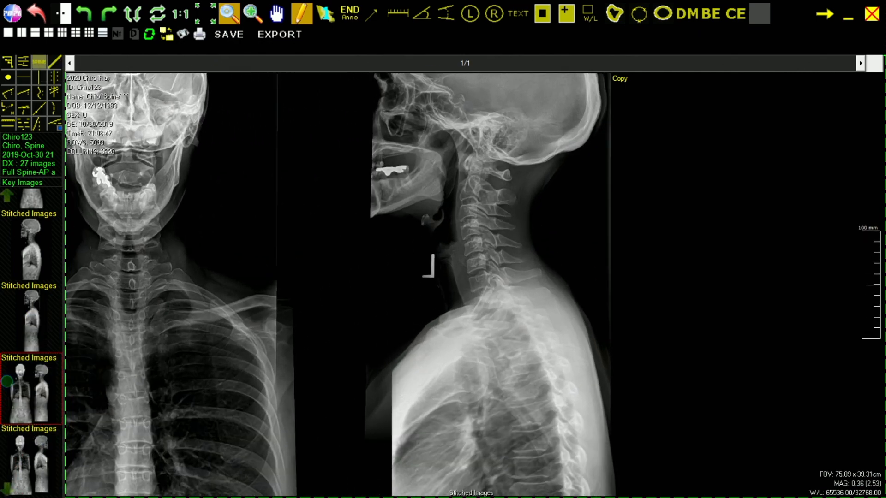
scroll(539, 212, down, 3)
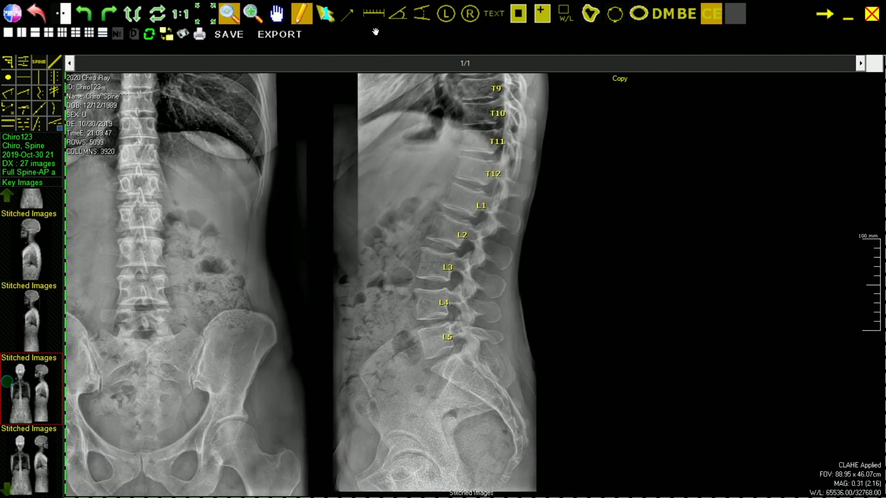
drag(371, 75, 407, 369)
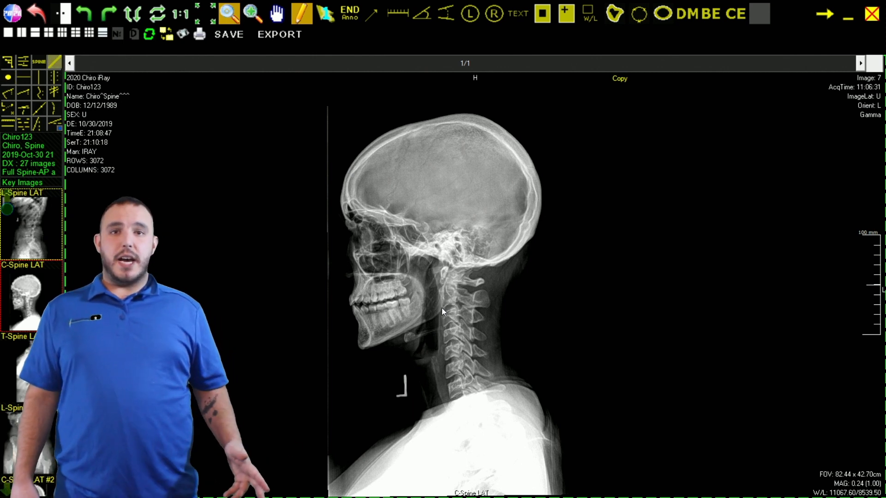
- Draw a long and a short line from the upper cervical vertebrae on the C-Spine LAT image and mark two spots on vertebrae below
mouse_move(442, 308)
mouse_down()
mouse_move(571, 269)
mouse_move(587, 280)
mouse_move(599, 261)
mouse_up()
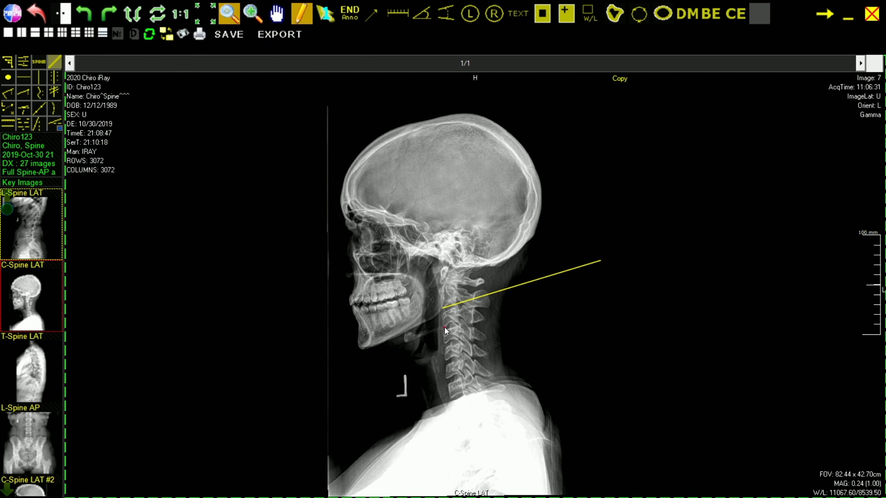
mouse_move(461, 322)
mouse_down()
mouse_move(652, 264)
mouse_move(453, 323)
mouse_up()
click(8, 77)
click(459, 356)
click(457, 338)
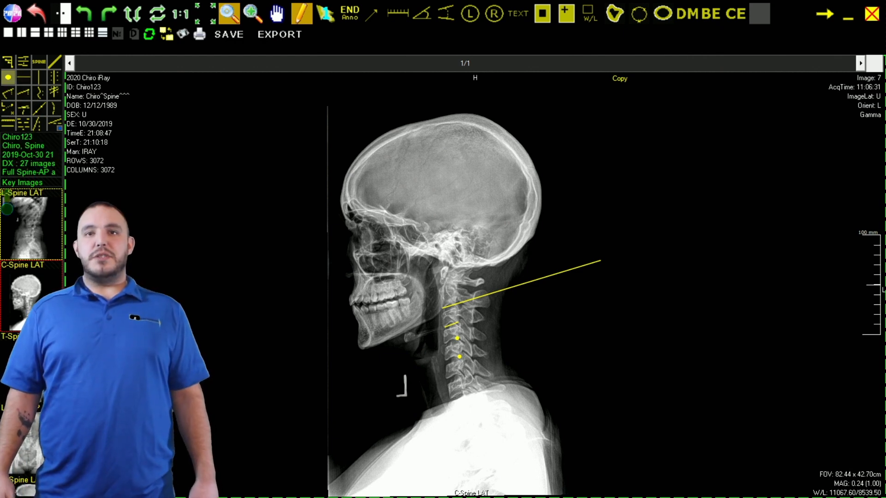
- Open the L-Spine AP image and place a horizontal axis just above the iliac crests
double_click(46, 438)
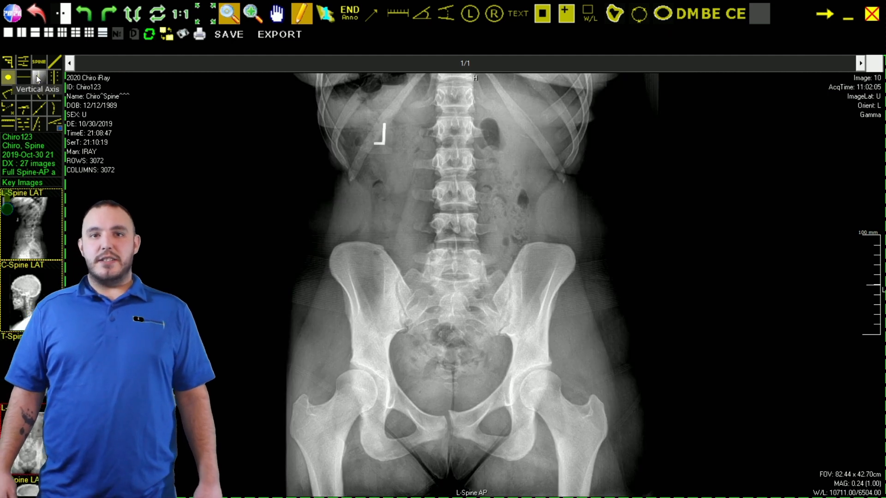
click(21, 79)
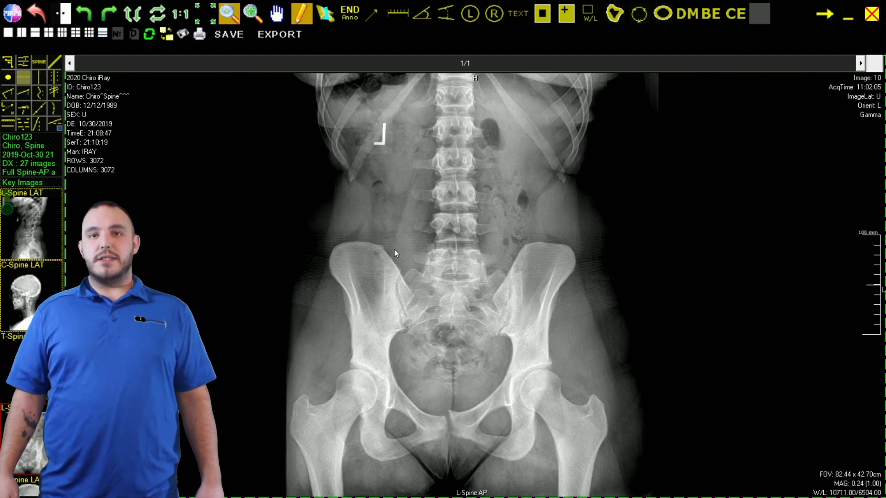
click(353, 242)
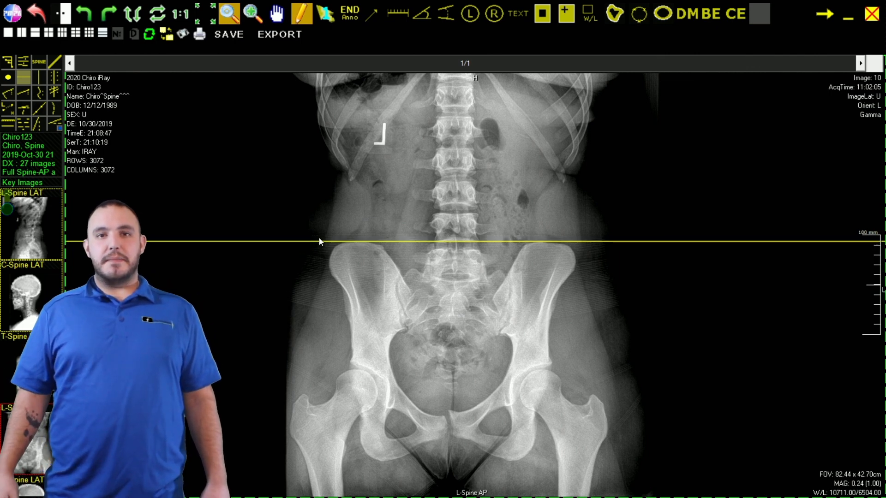
- Place a vertical axis through the skull on the C-Spine LAT image and measure the distance from the cervical vertebrae to it
click(28, 297)
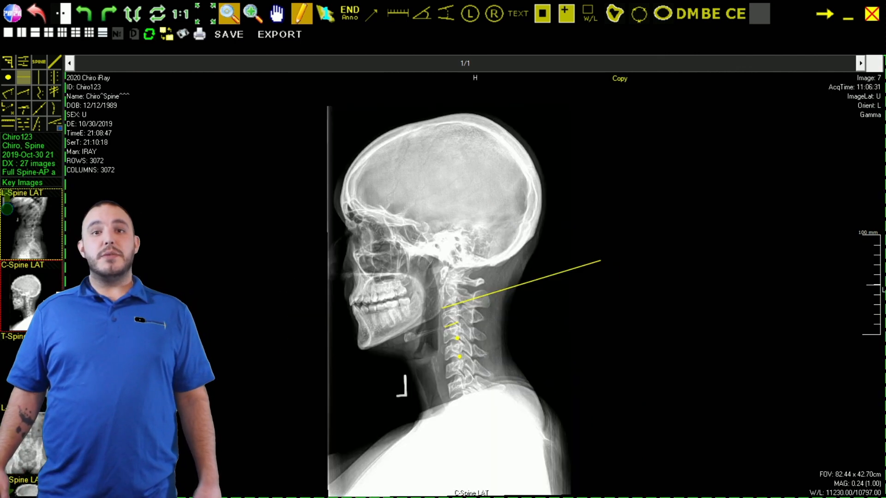
click(41, 76)
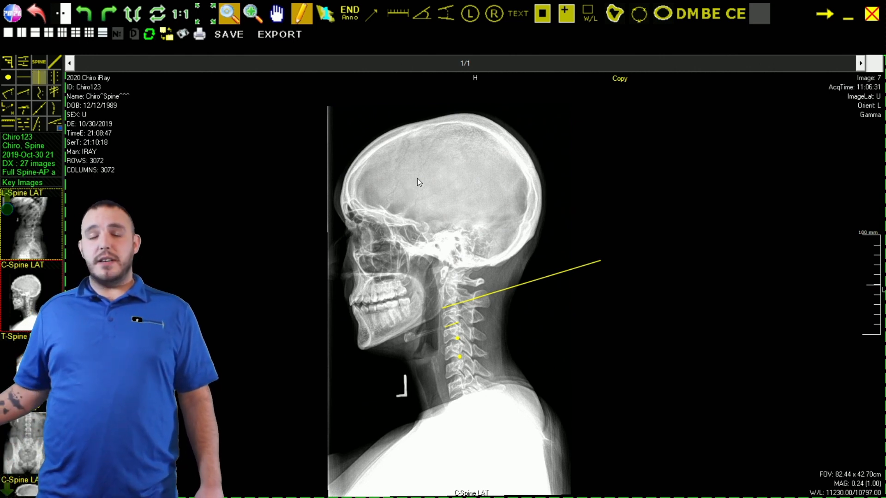
click(411, 194)
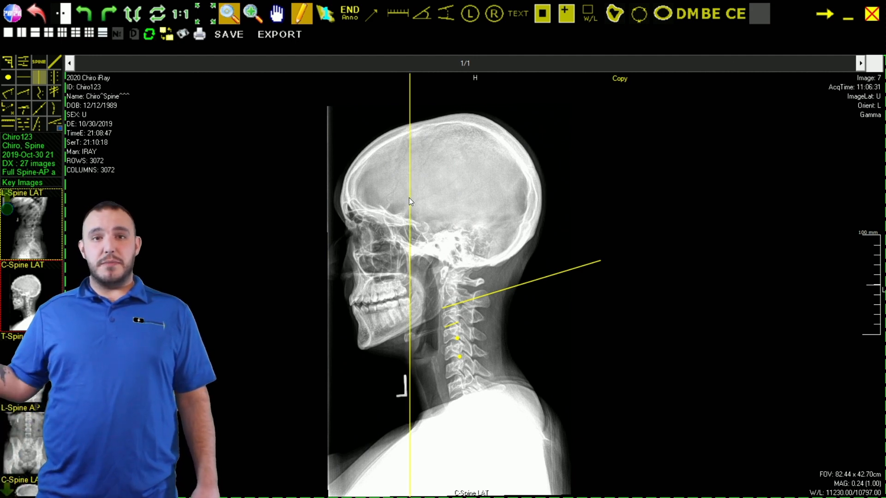
click(394, 18)
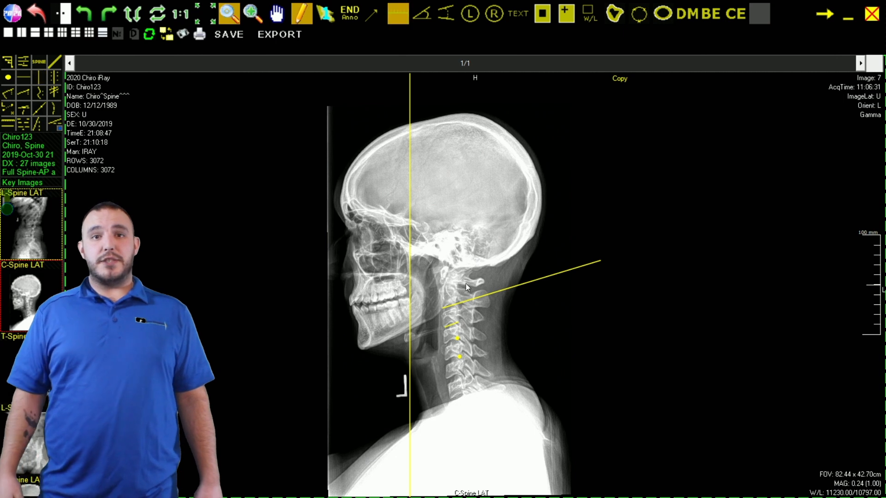
drag(444, 318, 412, 317)
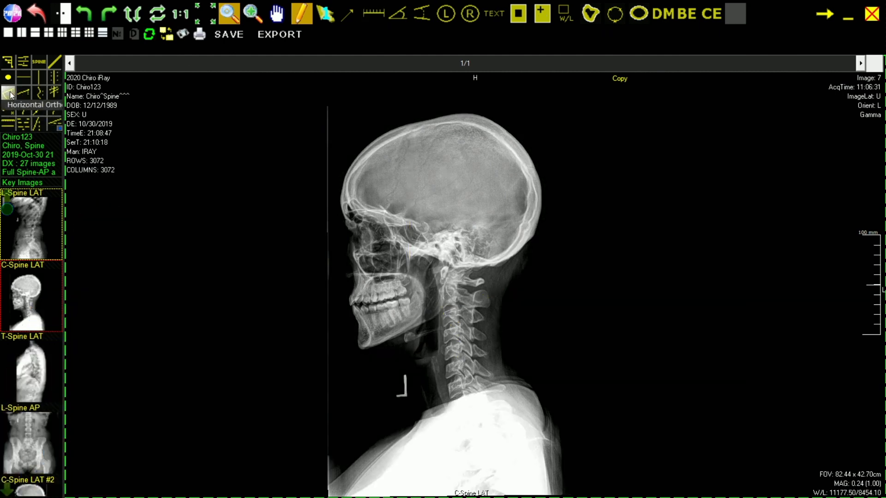
- Draw a horizontal orthogonal line at the upper cervical vertebrae on the C-Spine LAT image, and delete it
click(9, 93)
click(455, 287)
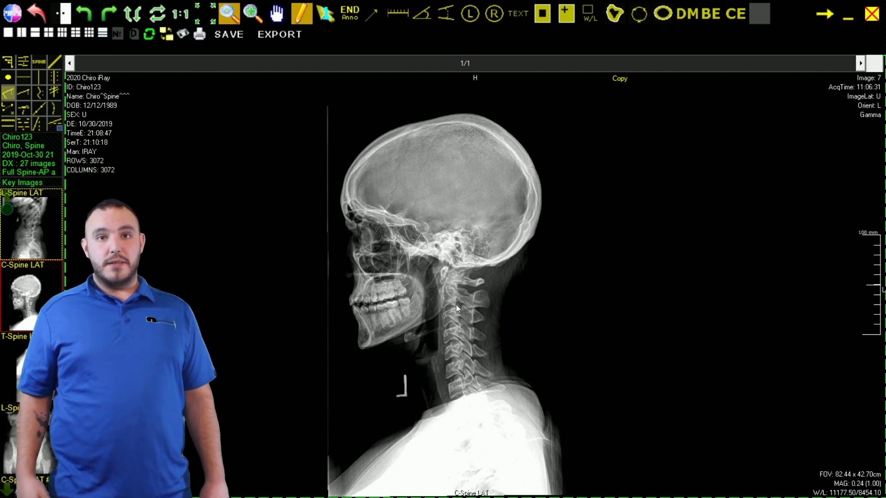
click(456, 286)
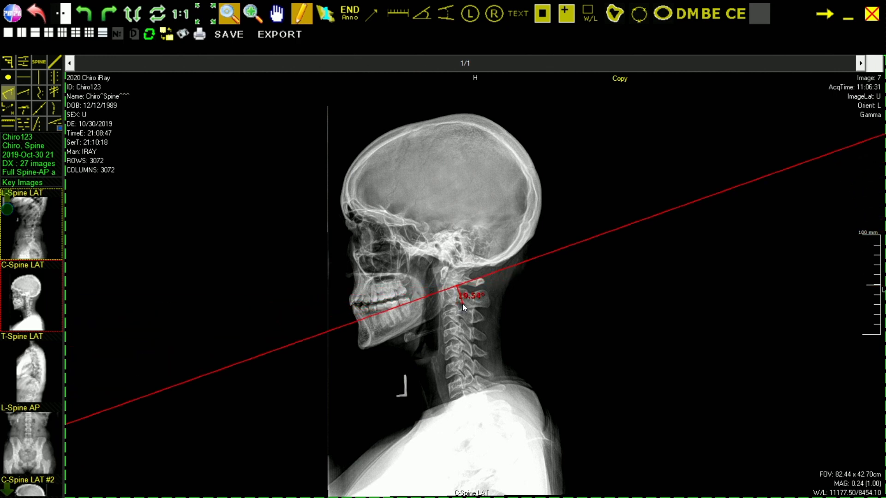
click(460, 302)
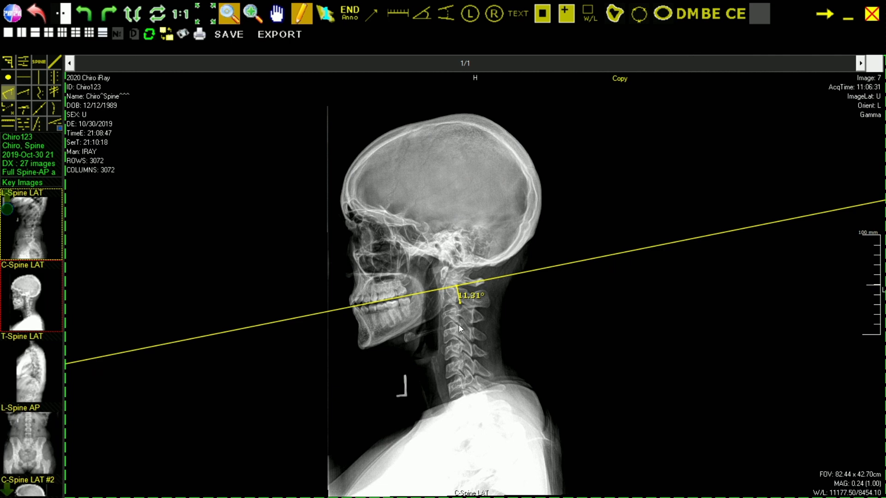
right_click(467, 317)
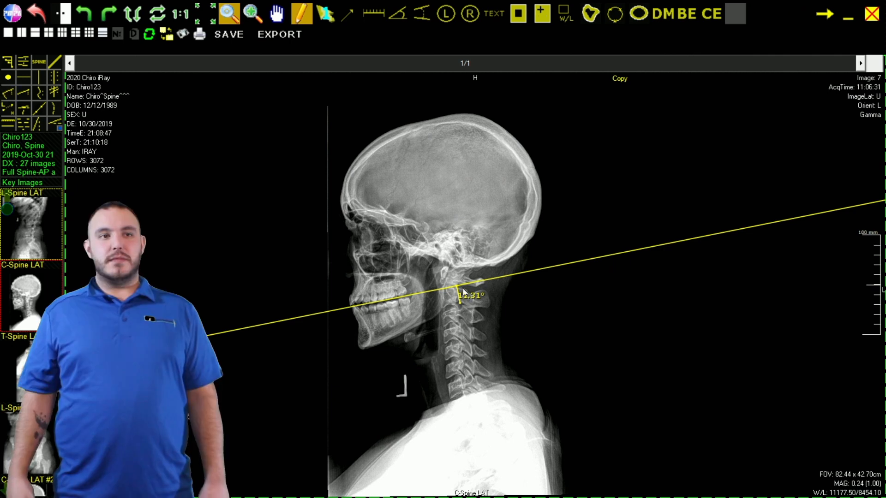
click(457, 285)
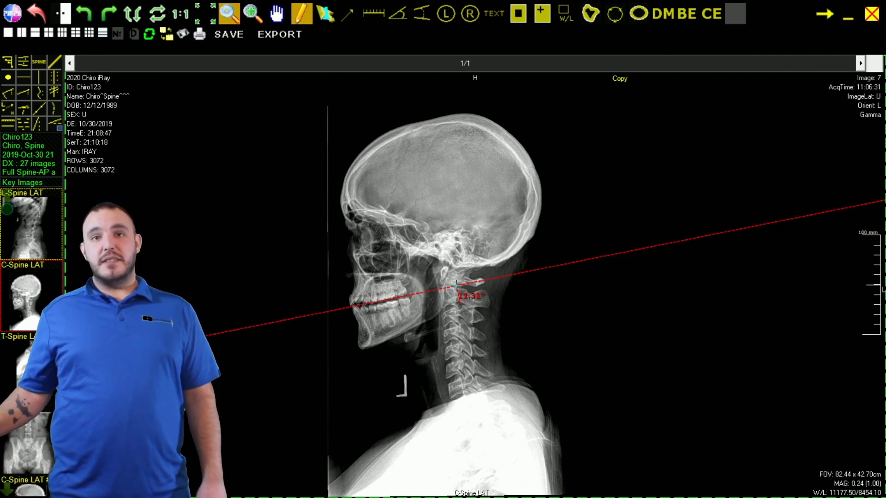
key(Delete)
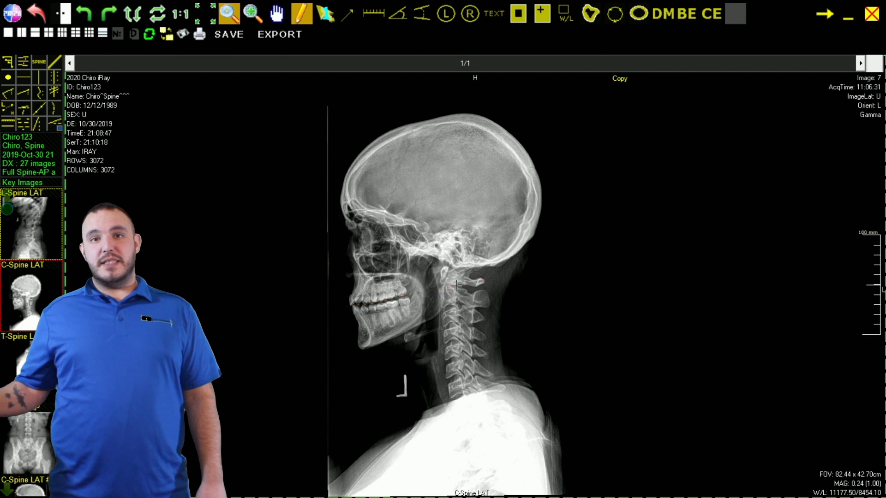
- On the L-Spine AP image, draw a line across the tops of both iliac crests that measures its angle from horizontal
click(23, 92)
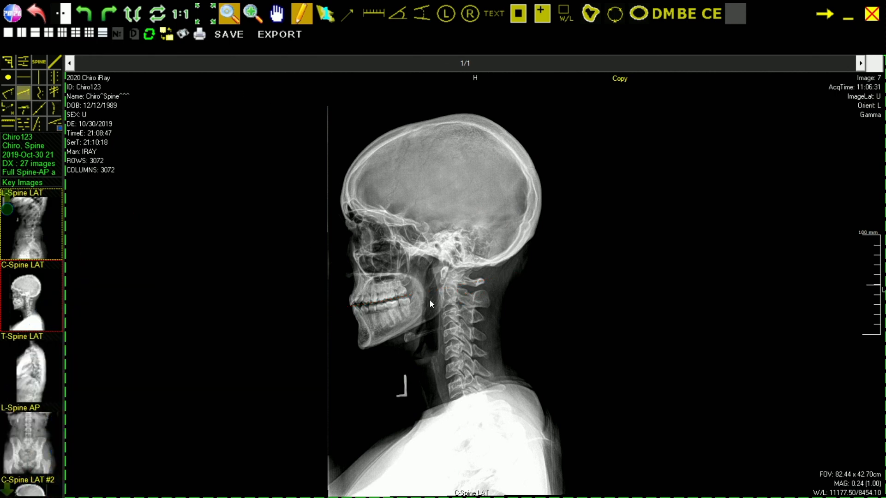
click(45, 438)
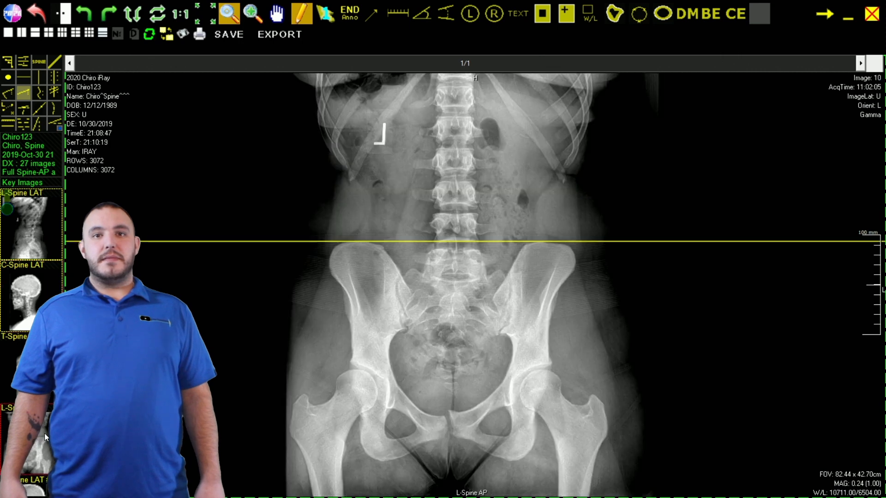
click(357, 239)
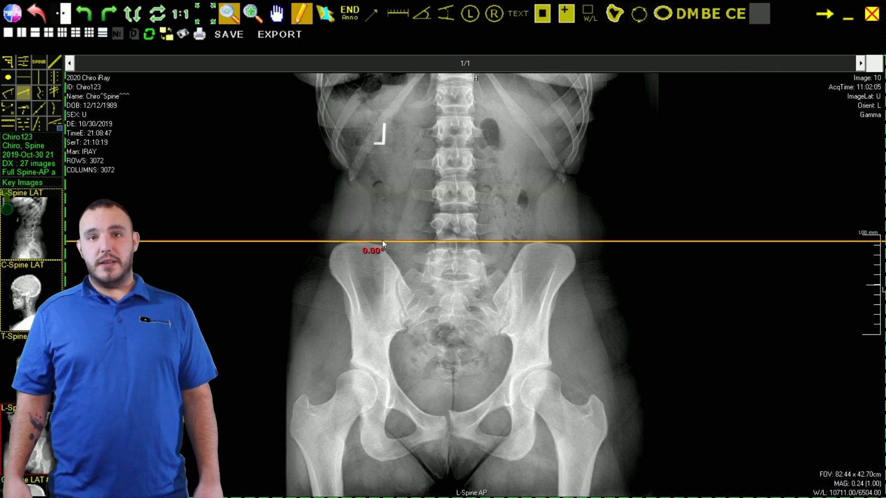
click(547, 243)
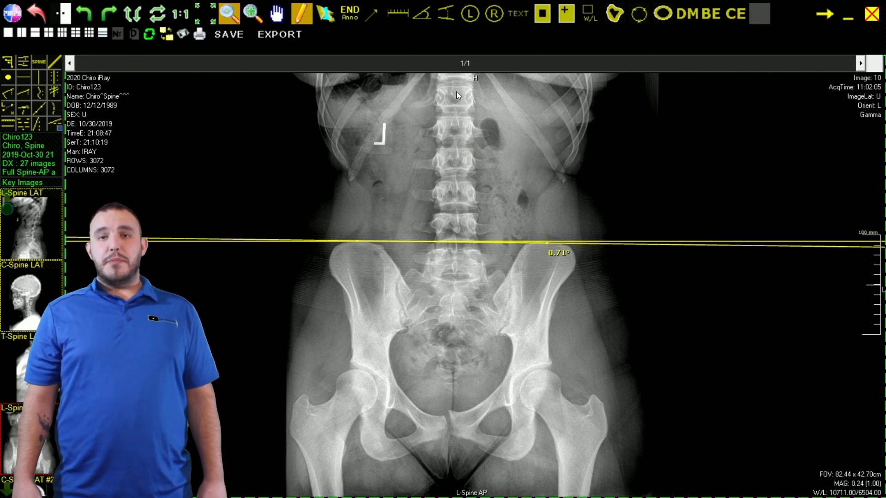
- Trace a multi-segment angle line down the centers of six vertebrae on the L-Spine AP image, ending at the lowest lumbar vertebra
click(451, 123)
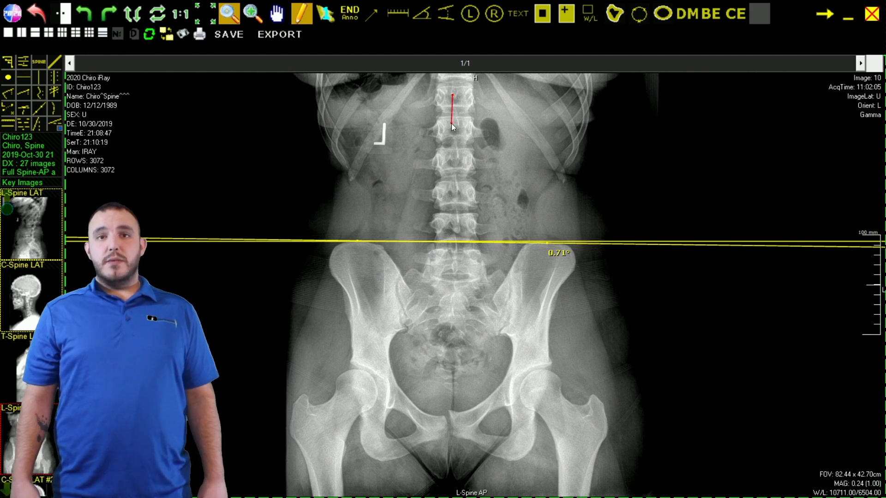
click(457, 158)
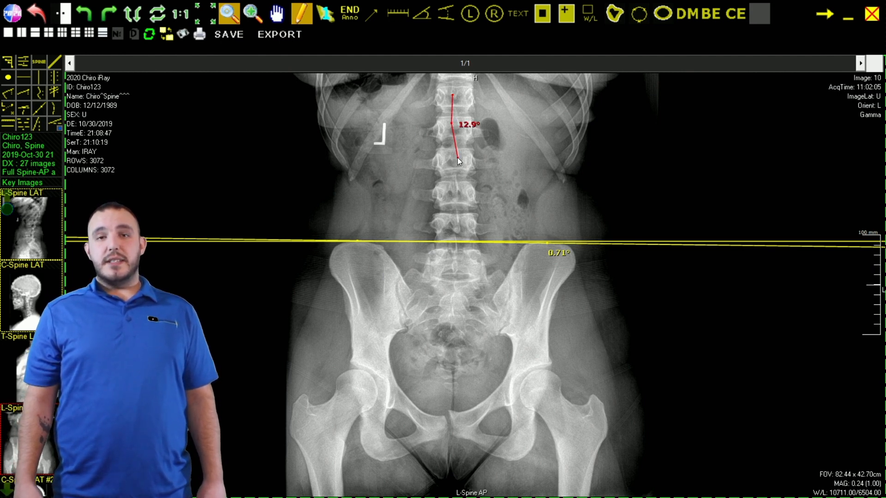
click(456, 190)
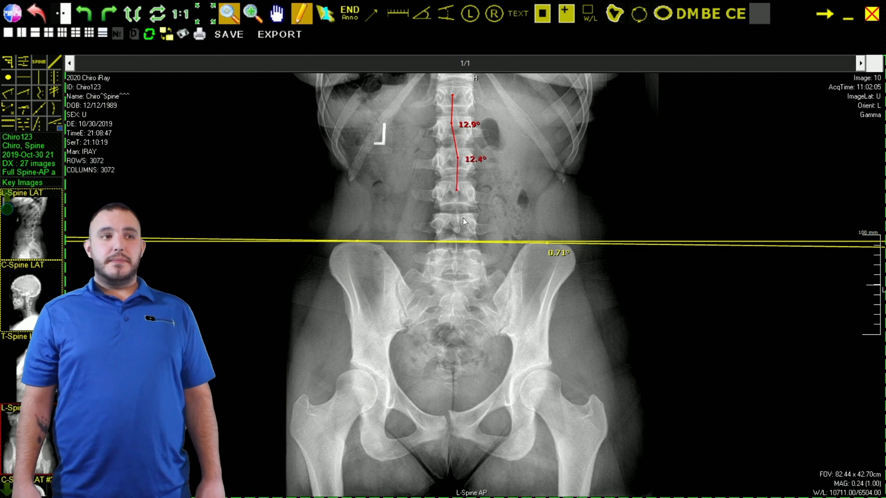
click(455, 229)
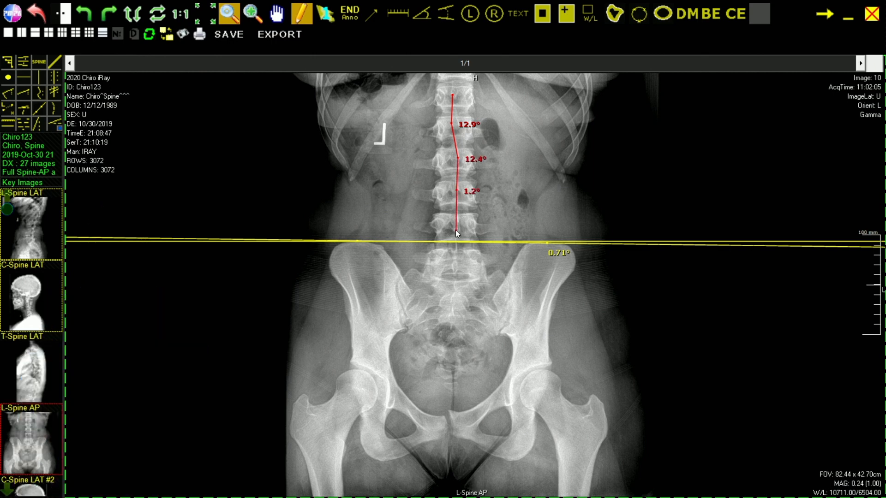
click(455, 272)
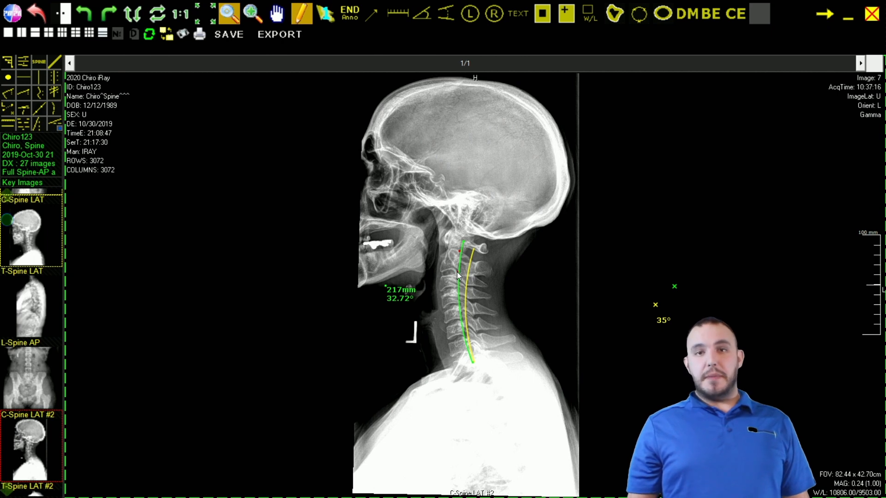
- On C-Spine LAT #2, draw two skull-base lines angled against the upper cervical reference line, and adjust the window/level to darken the image
click(452, 222)
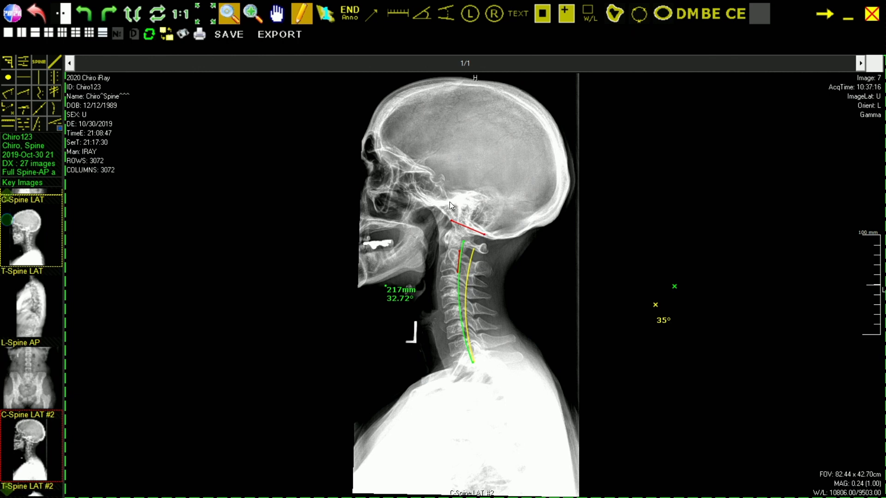
click(473, 210)
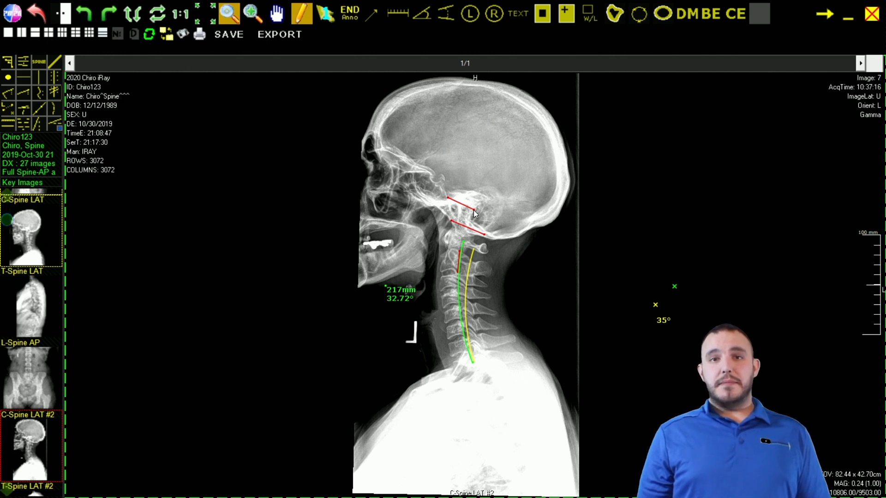
click(474, 211)
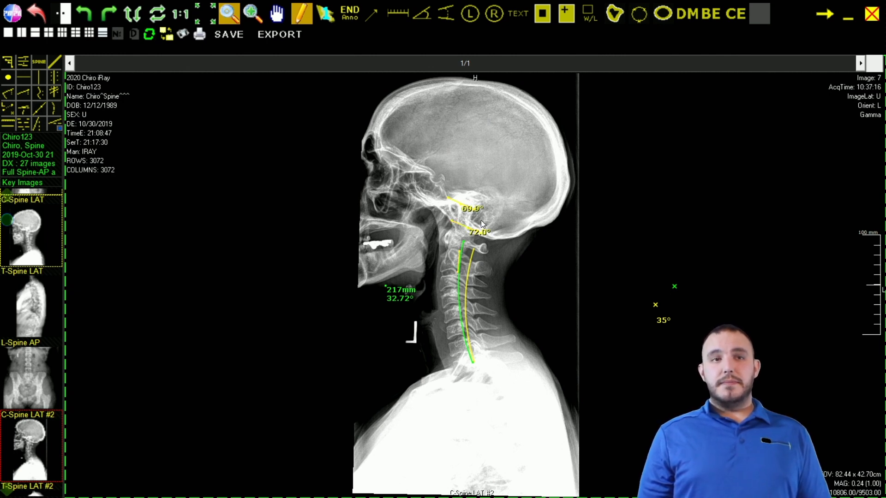
right_drag(527, 210, 496, 389)
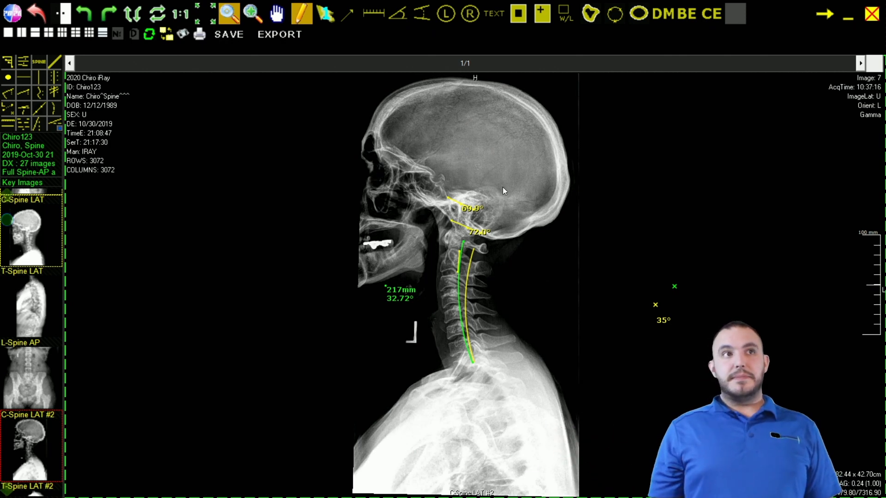
- Move the angle labels off the two skull-base lines on C-Spine LAT #2, and delete that angle annotation
click(467, 208)
mouse_move(467, 208)
mouse_down()
mouse_move(500, 208)
mouse_move(489, 205)
mouse_up()
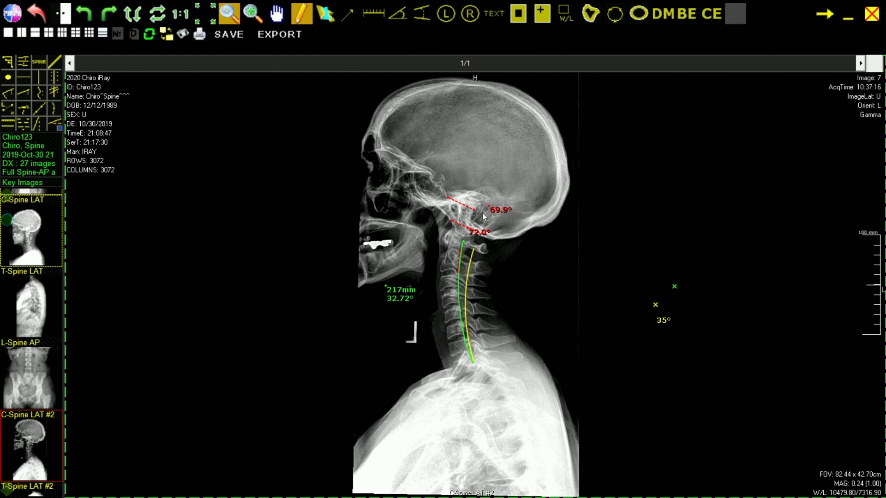
drag(466, 232, 486, 233)
key(Delete)
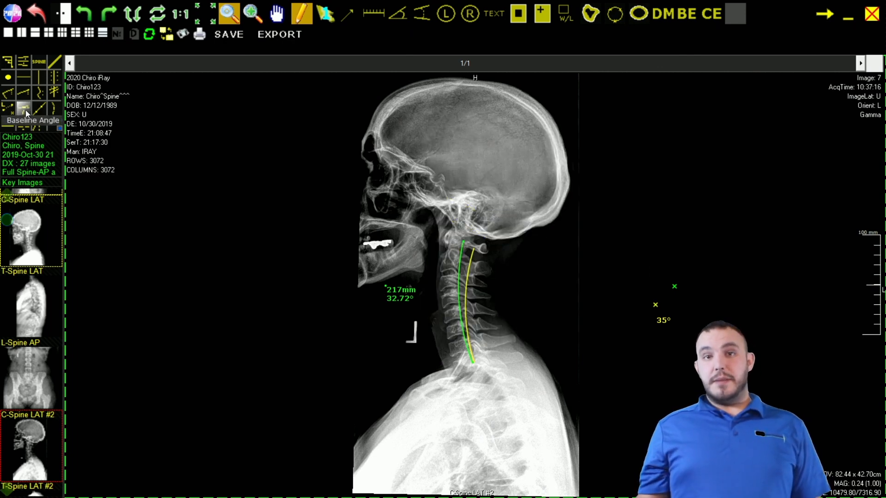
- Use the Baseline Angle tool on C-Spine LAT #2 to measure two skull-base lines against a baseline along the upper cervical vertebrae
click(26, 110)
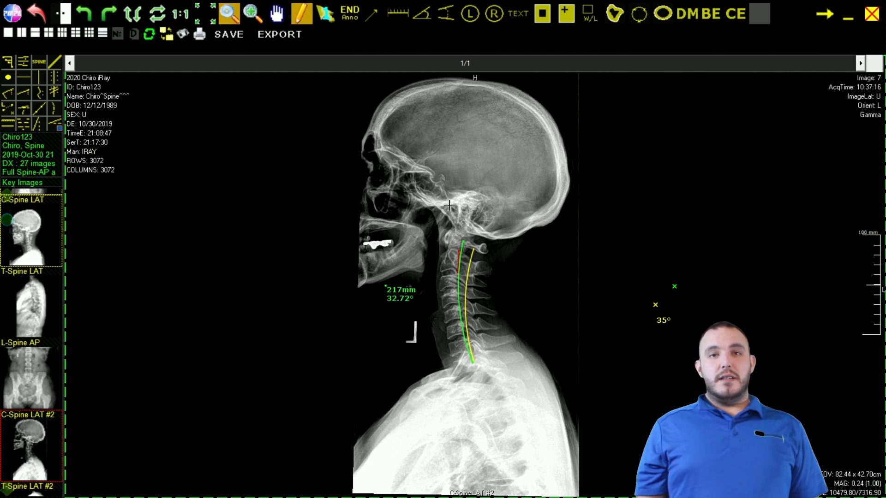
click(474, 226)
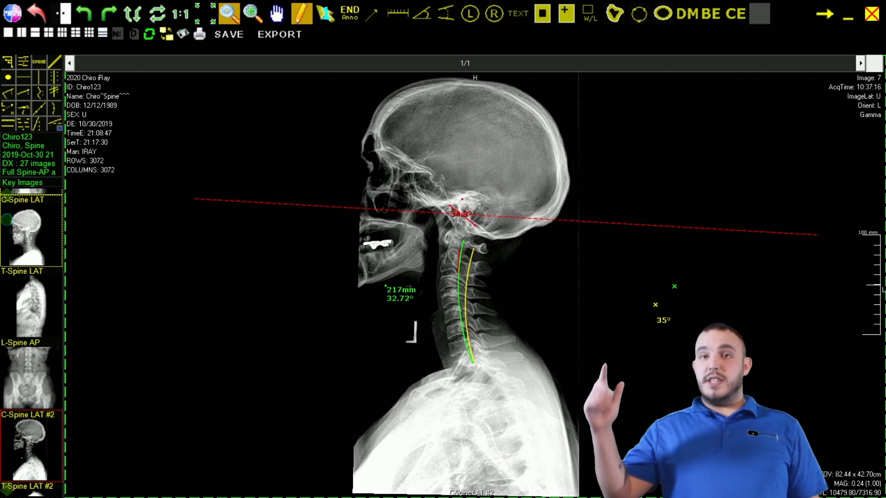
click(493, 213)
right_click(486, 223)
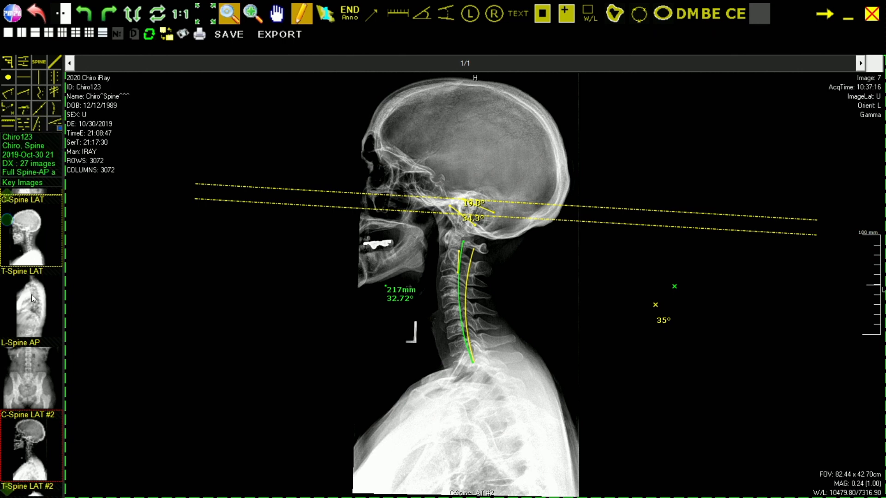
- On the L-Spine LAT image, draw a curve of about 220 mm radius along the posterior vertebral edges, from the upper lumbar spine to L5
scroll(34, 372, down, 4)
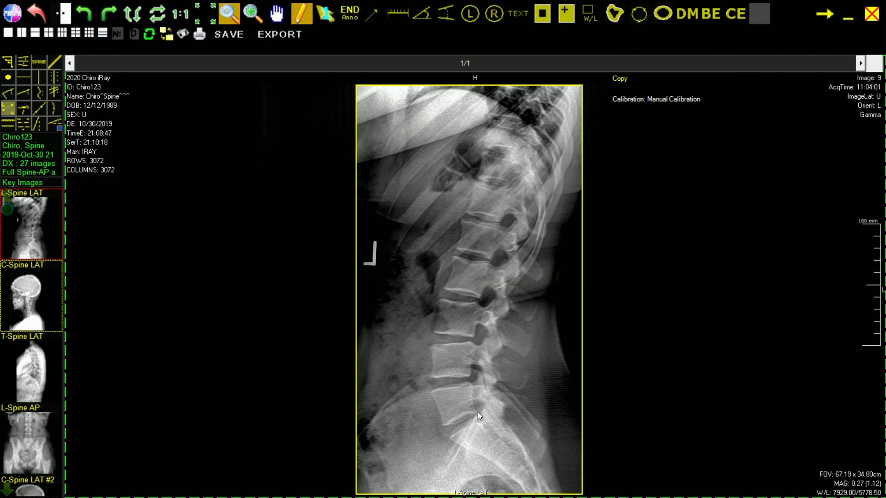
click(489, 257)
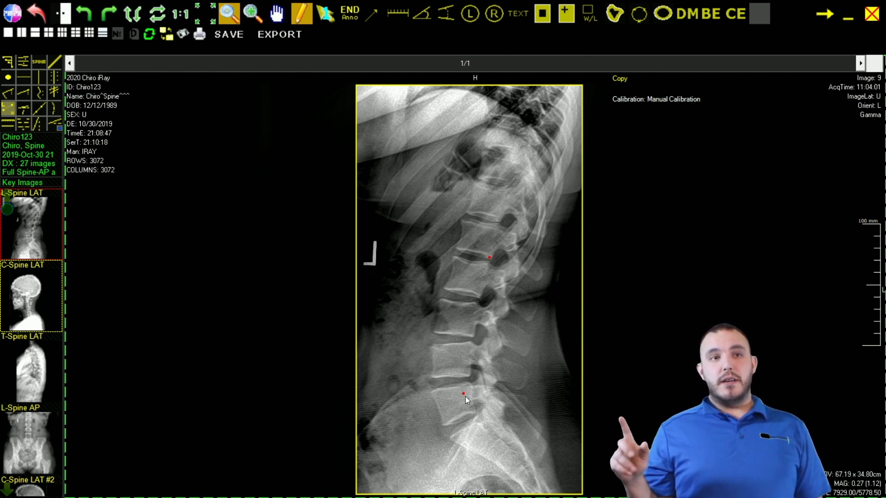
click(474, 414)
click(475, 413)
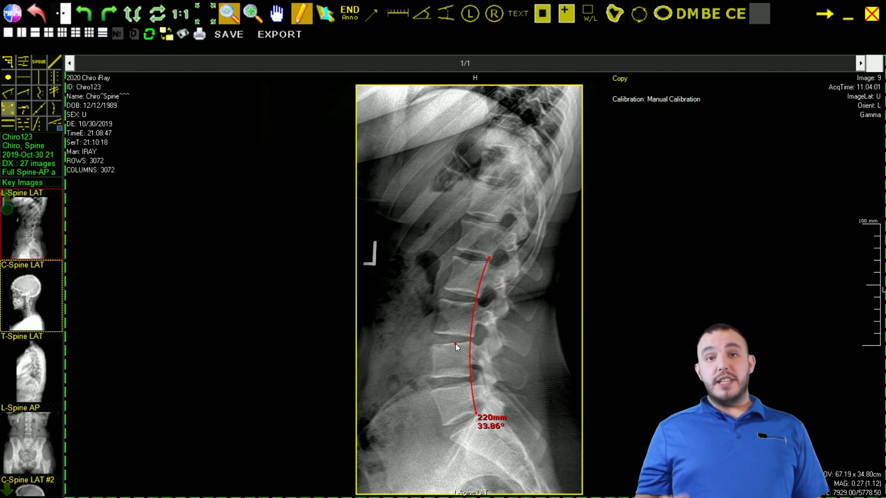
- Flatten the lumbar curve on the L-Spine LAT image by increasing its radius to 445 mm
key(minus)
key(minus)
key(minus)
key(minus)
key(minus)
key(minus)
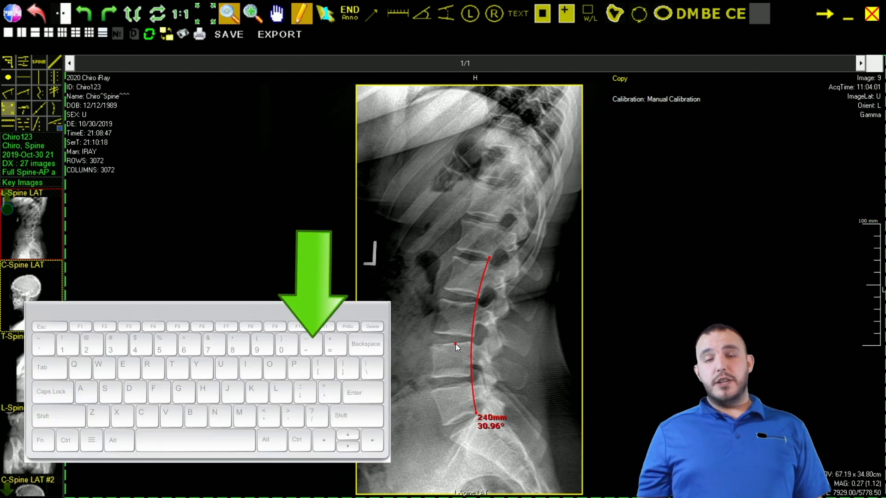
key(minus)
key(minus)
key(minus)
key(minus)
key(minus)
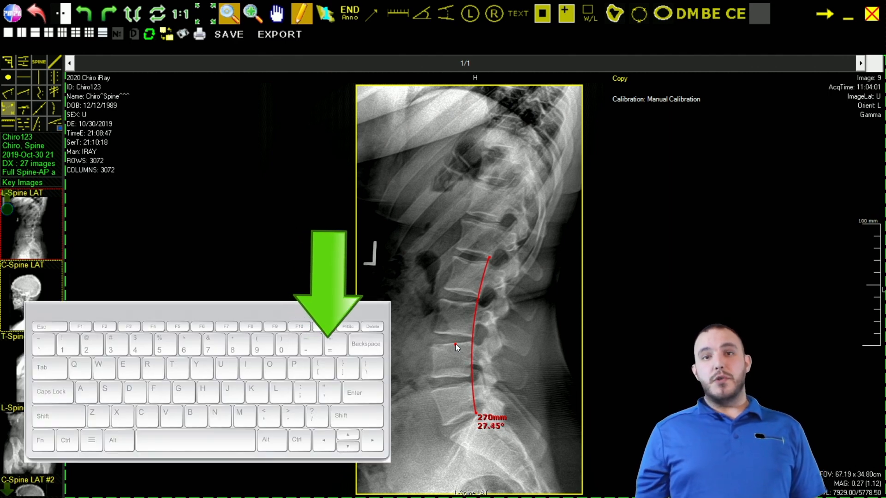
key(minus)
key(minus)
key(minus)
key(minus)
key(minus)
key(minus)
key(minus)
key(minus)
key(minus)
key(minus)
key(minus)
key(minus)
key(minus)
key(minus)
key(minus)
key(minus)
key(minus)
key(minus)
key(minus)
key(minus)
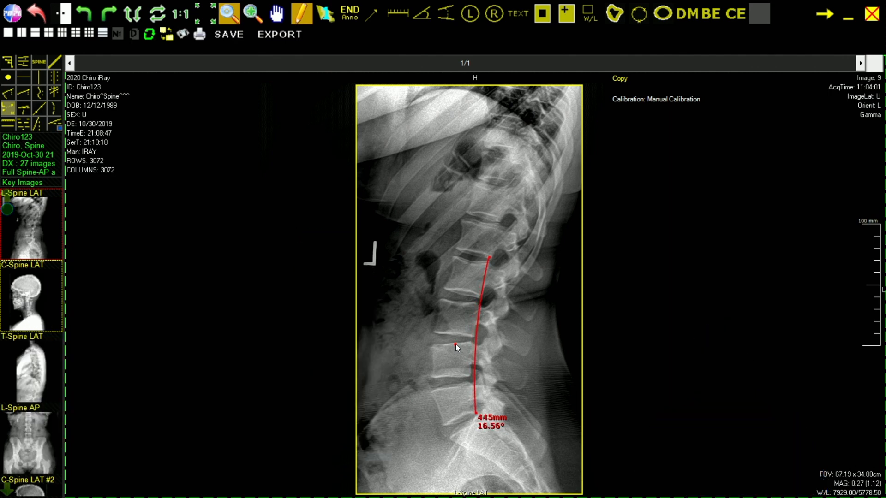
- Tighten the lumbar curve on the L-Spine LAT image by reducing its radius to about 105 mm
key(plus)
key(plus)
key(plus)
key(plus)
key(plus)
key(plus)
key(plus)
key(plus)
key(plus)
key(plus)
key(plus)
key(plus)
key(plus)
key(plus)
key(plus)
key(plus)
key(plus)
key(plus)
key(plus)
key(plus)
key(plus)
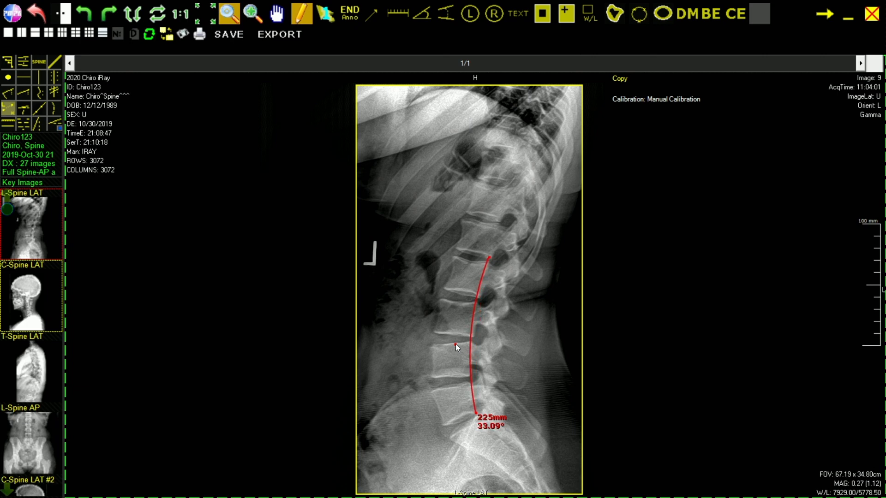
key(plus)
key(plus)
key(plus)
key(plus)
key(plus)
key(plus)
key(plus)
key(plus)
key(minus)
key(minus)
key(minus)
key(minus)
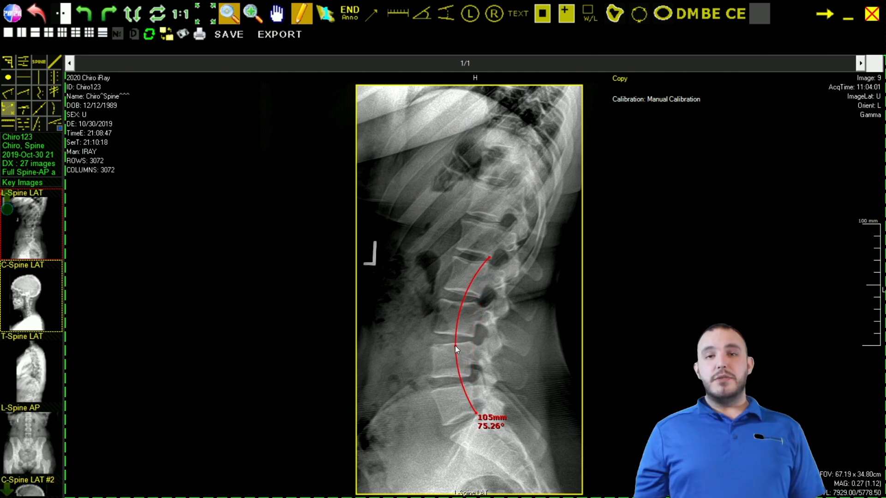
- Set the lumbar curve's radius to 265 mm and finish the annotation on the L-Spine LAT image
key(minus)
key(minus)
key(minus)
key(minus)
key(minus)
key(minus)
key(minus)
key(minus)
key(minus)
key(minus)
key(minus)
key(minus)
key(minus)
key(minus)
key(minus)
key(minus)
key(minus)
key(minus)
key(minus)
key(minus)
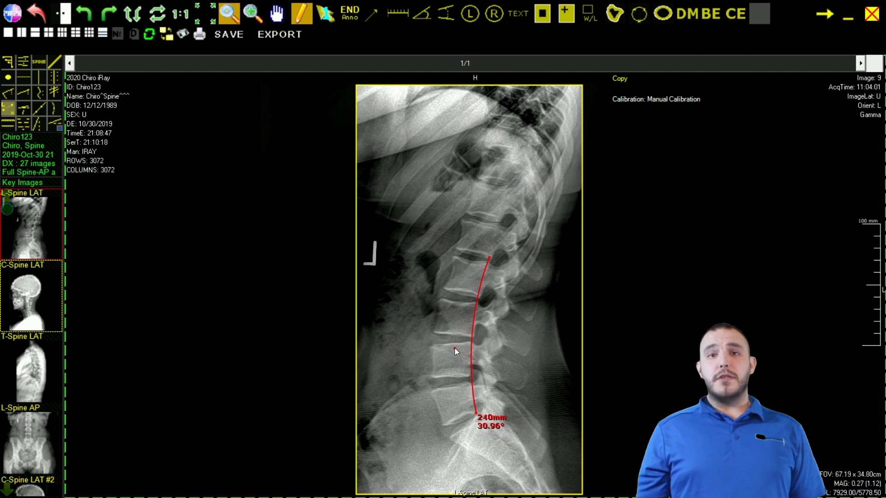
key(minus)
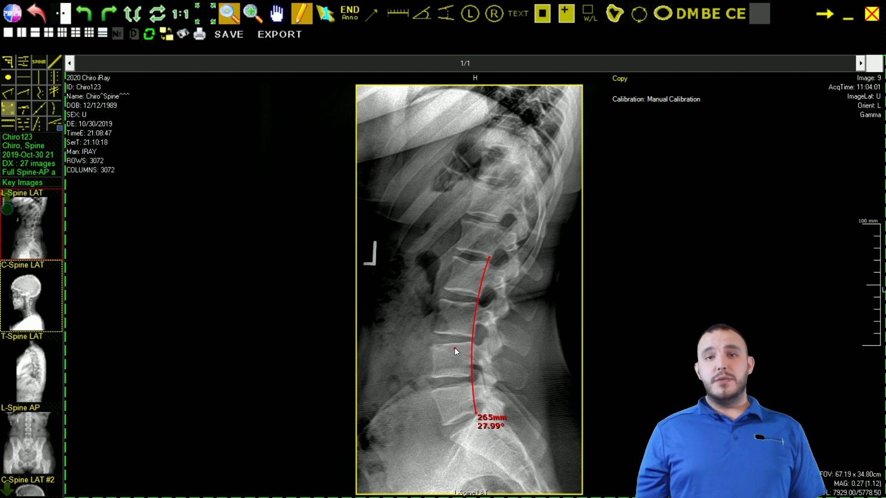
click(469, 425)
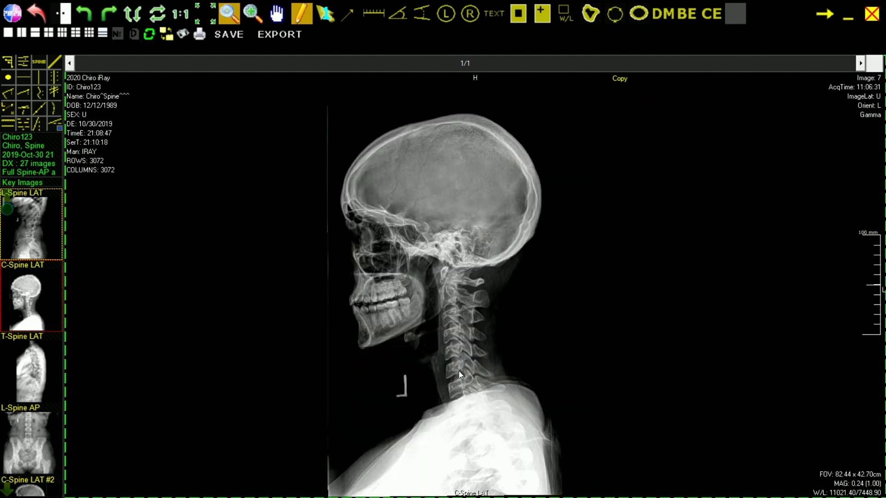
- Draw a Cervical Curve of about 87 mm radius on the C-Spine LAT image, from the upper cervical vertebrae to the base of the neck
right_click(454, 306)
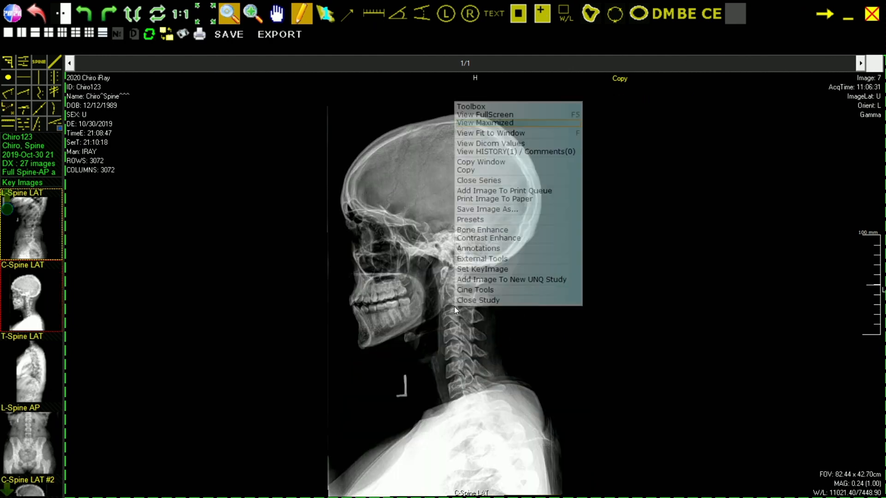
mouse_move(526, 107)
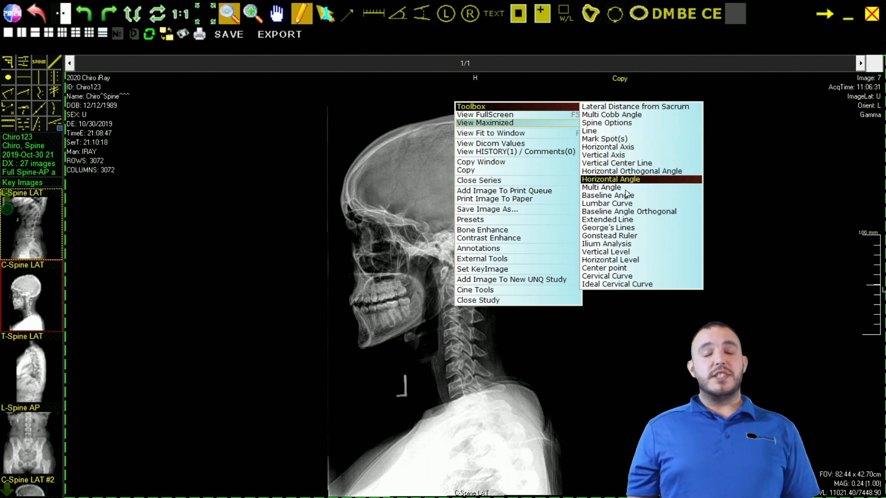
click(630, 277)
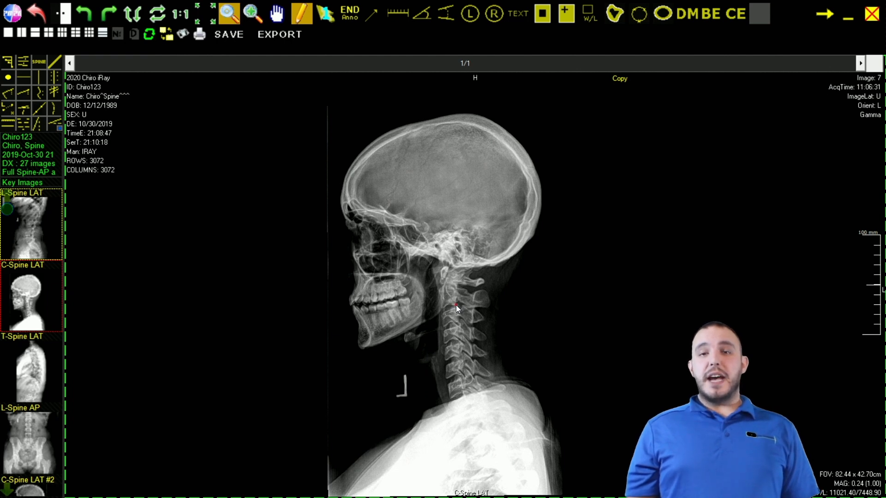
click(467, 398)
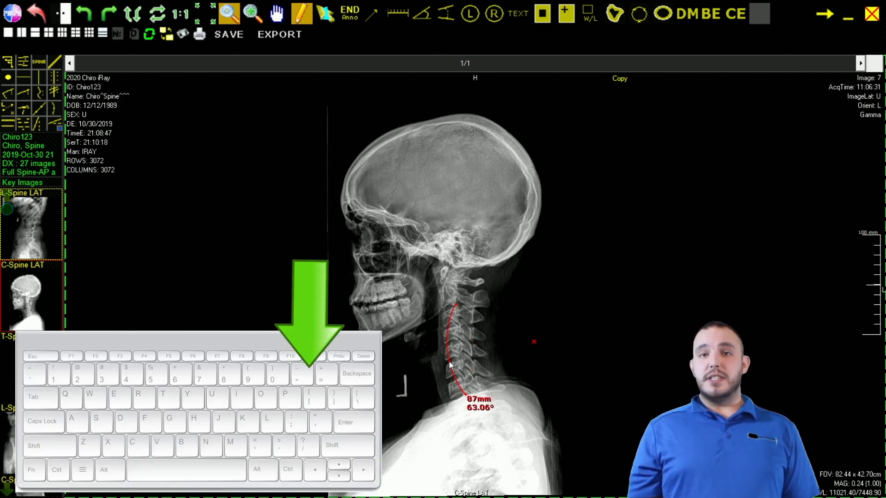
- Flatten the cervical curve by increasing its radius to 647 mm, and fix its label just below the curve's lower end
key(equal)
key(equal)
key(equal)
key(equal)
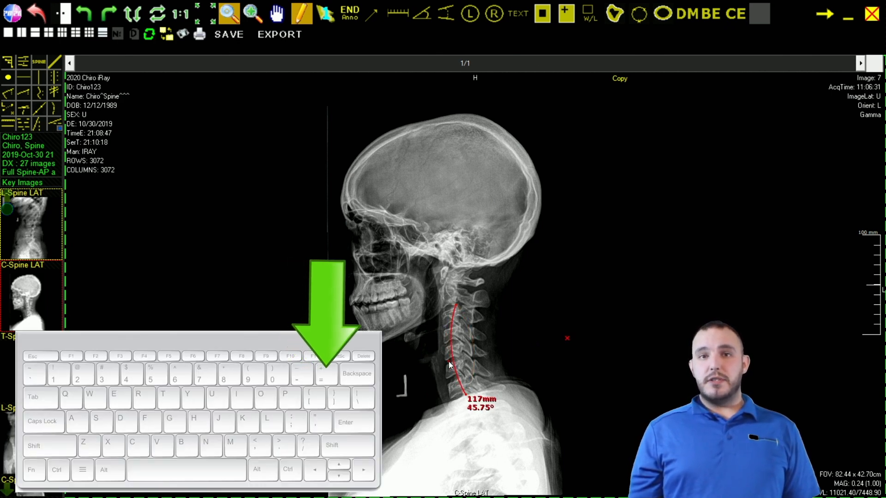
key(equal)
key(equal)
key(equal)
key(equal)
key(equal)
key(equal)
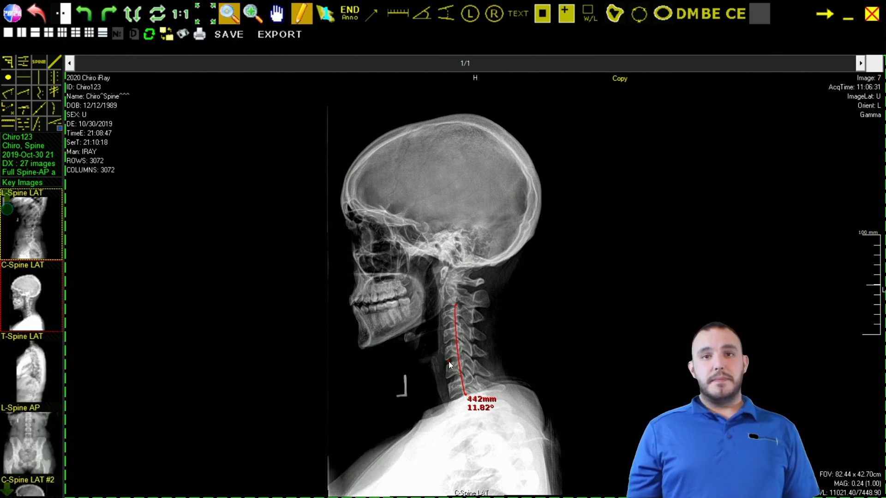
key(equal)
key(equal)
key(equal)
key(equal)
key(equal)
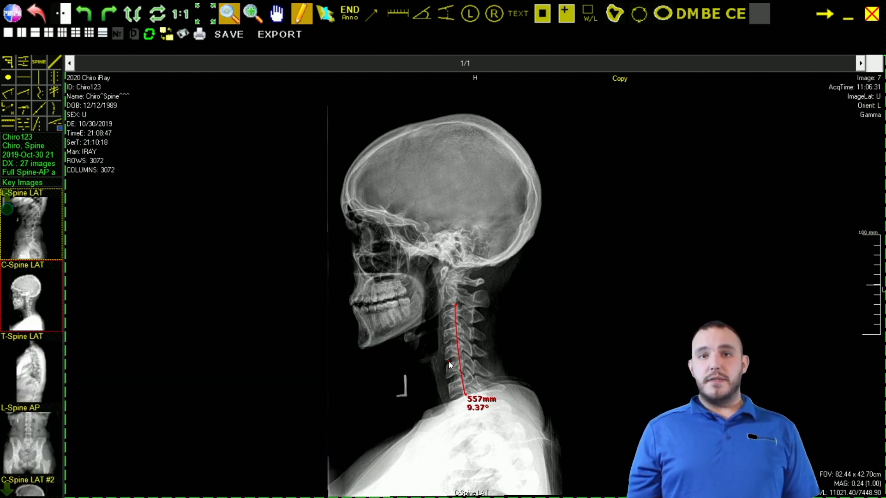
key(equal)
key(equal)
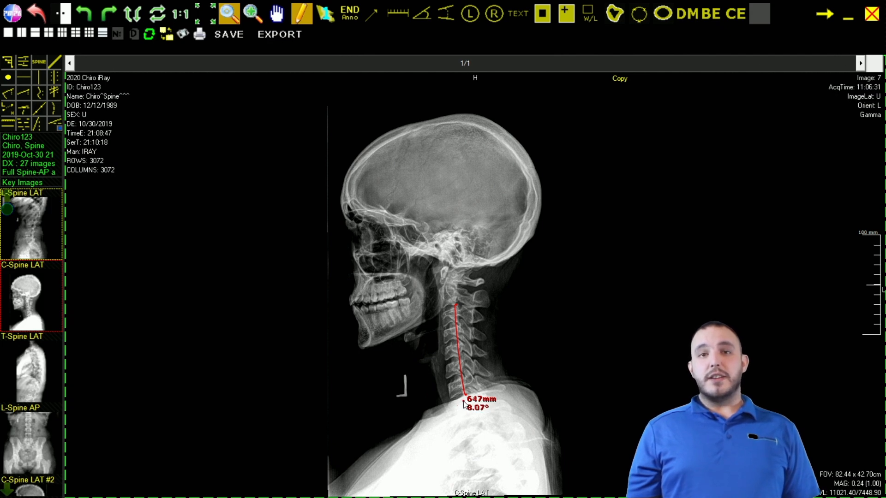
click(463, 401)
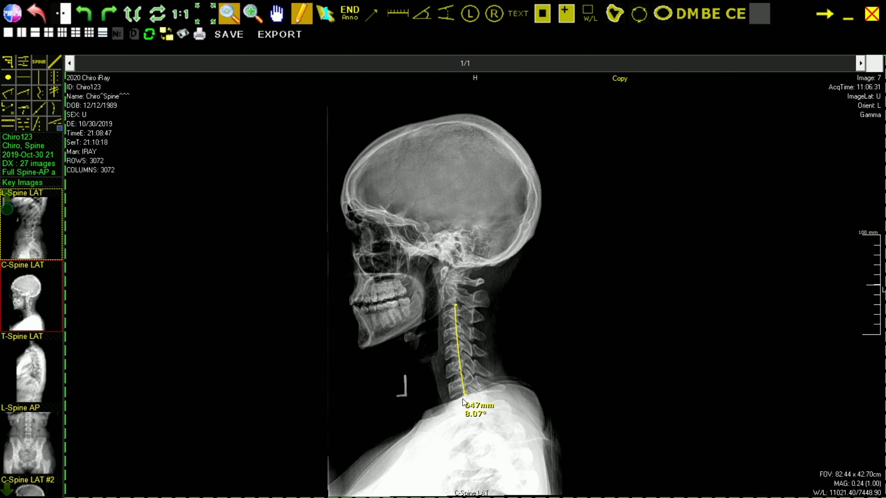
- Shift the cervical curve's upper endpoint slightly toward the back of the neck and deselect the curve
click(457, 306)
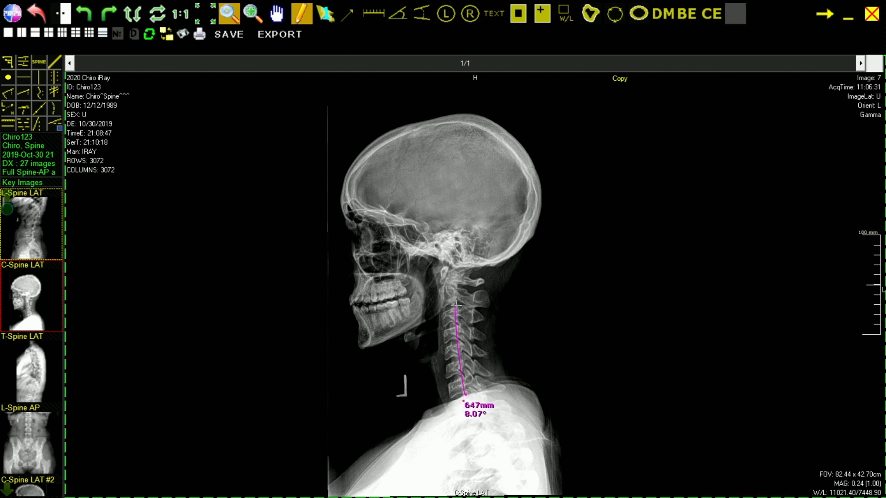
mouse_move(455, 305)
mouse_down()
mouse_move(464, 300)
mouse_move(459, 305)
mouse_up()
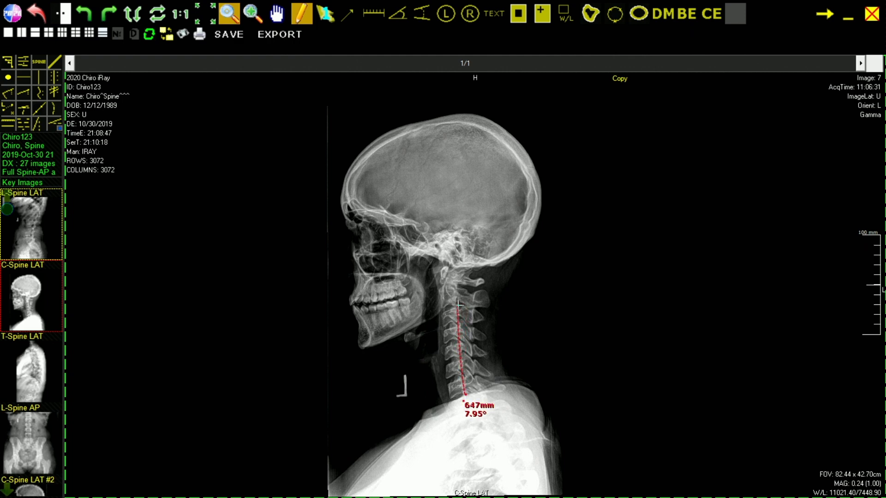
click(504, 308)
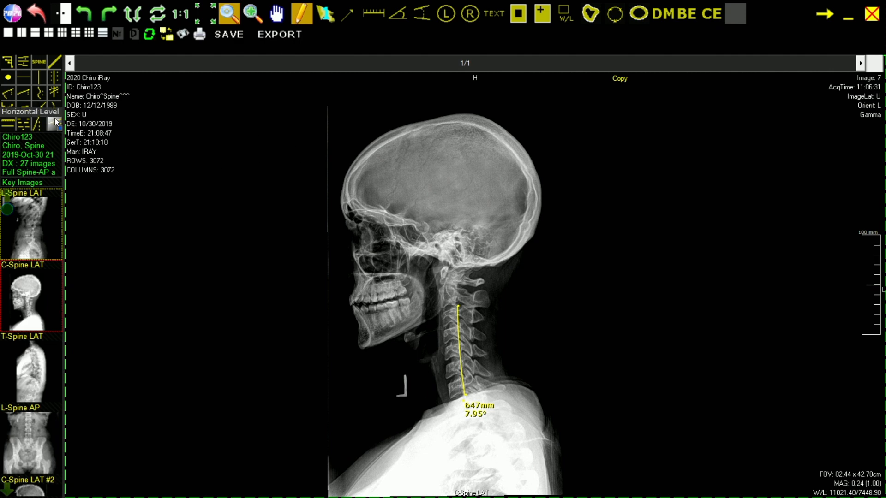
- Draw five Extended Lines across successive cervical vertebrae, working from the cervical curve's upper end down toward the base of the neck
click(40, 109)
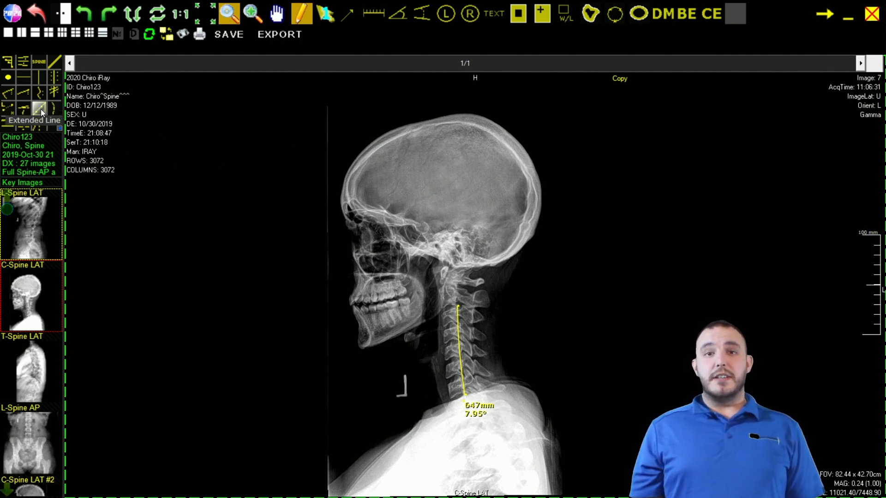
click(442, 313)
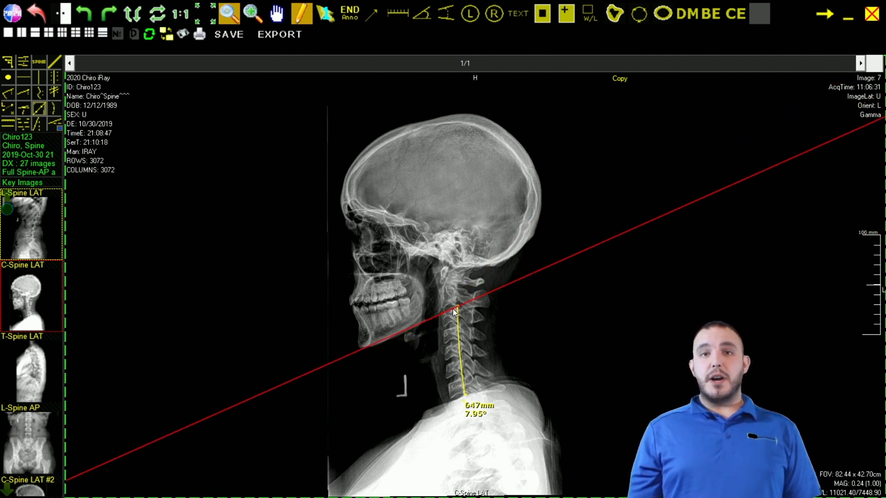
click(452, 309)
click(444, 330)
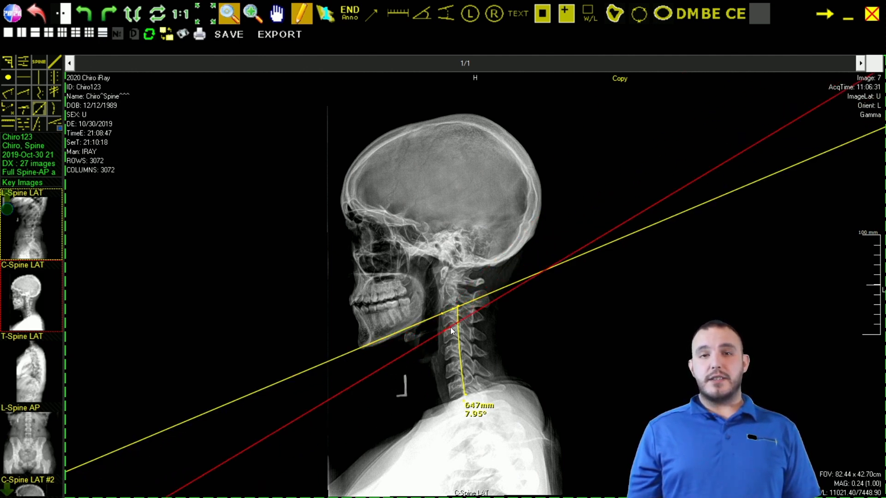
click(455, 326)
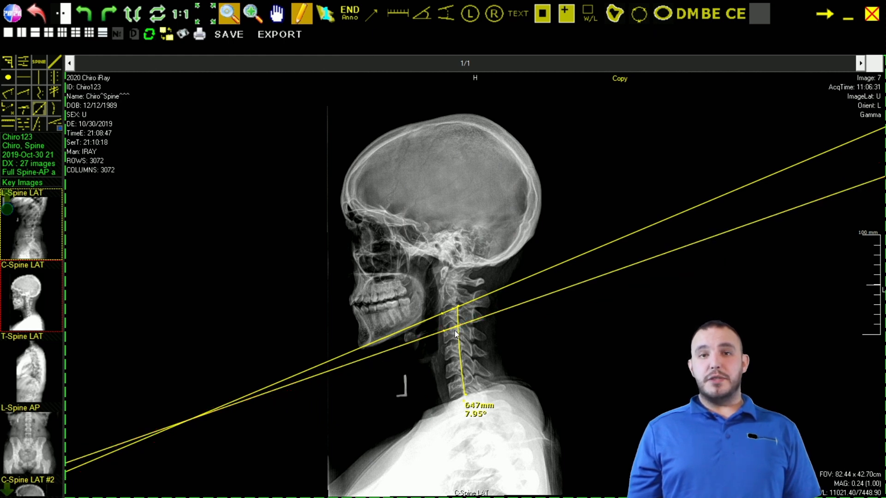
click(445, 345)
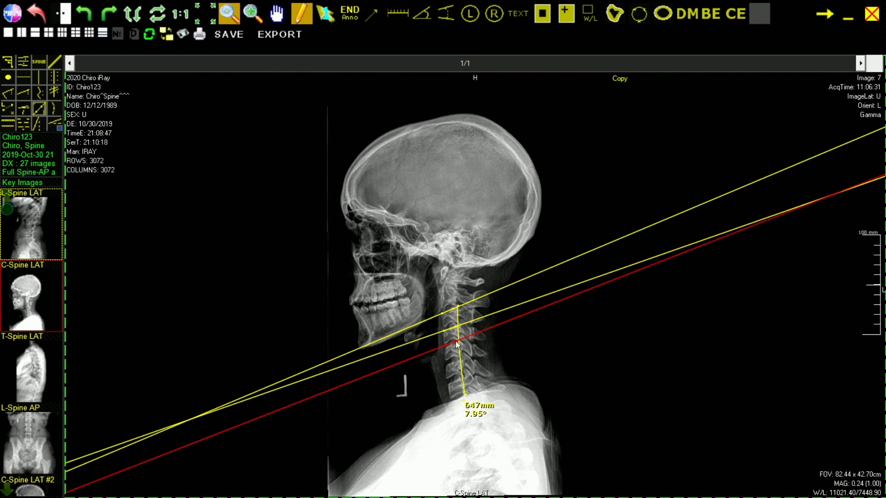
click(456, 341)
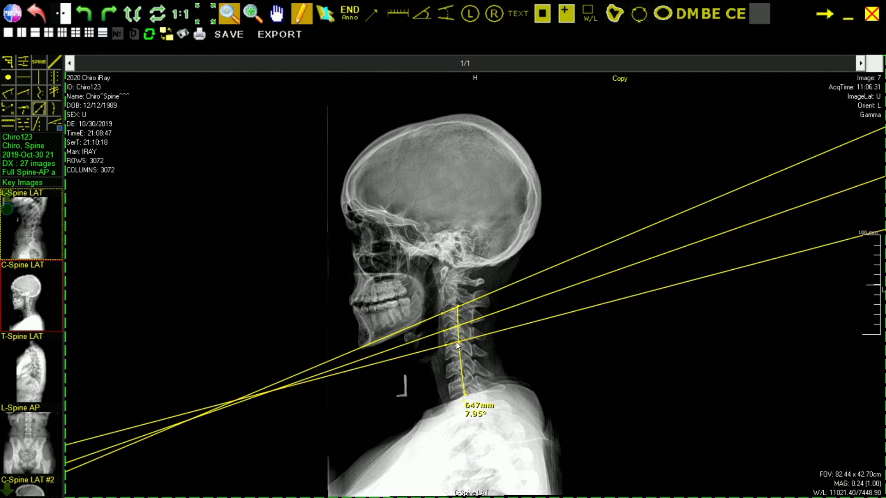
click(446, 364)
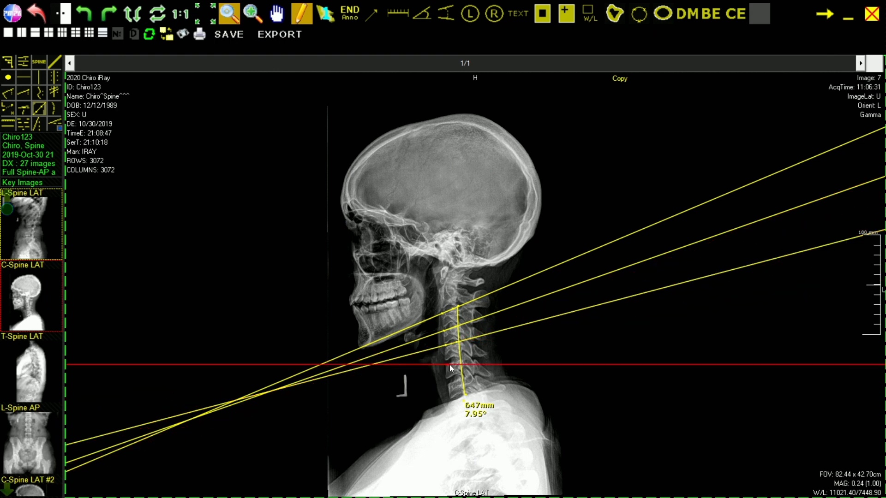
click(457, 360)
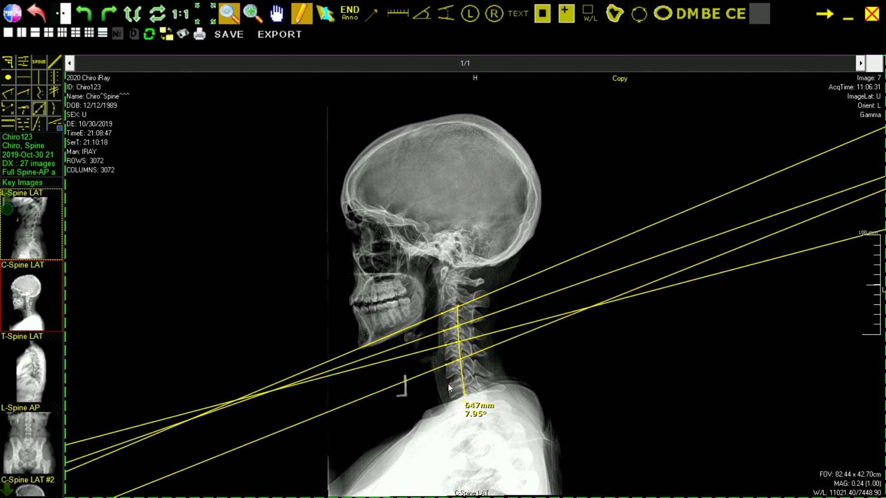
click(449, 384)
click(460, 378)
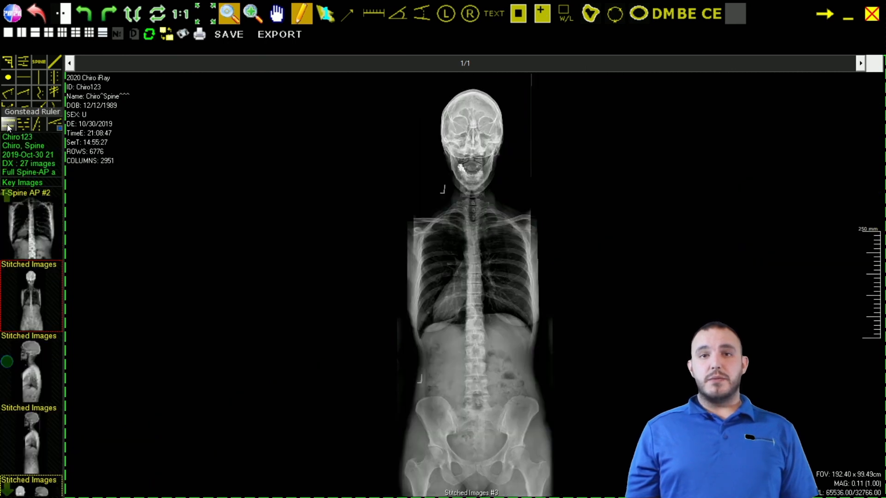
- Place a Gonstead Ruler across the lower thoracic spine on the Stitched Images #3 front view and enlarge that region
click(8, 124)
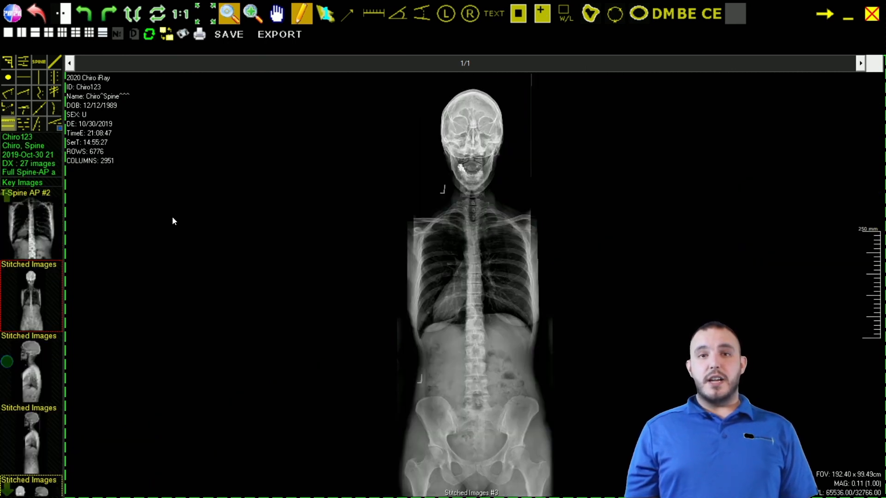
click(472, 312)
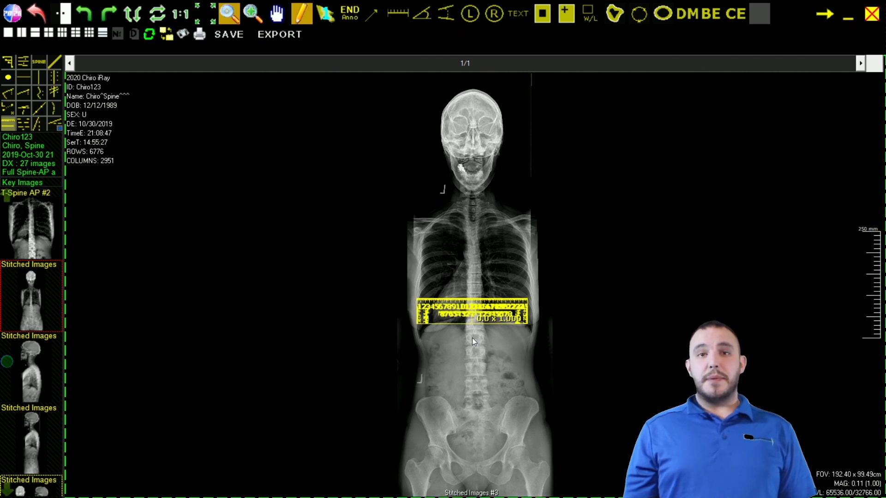
drag(472, 338, 470, 442)
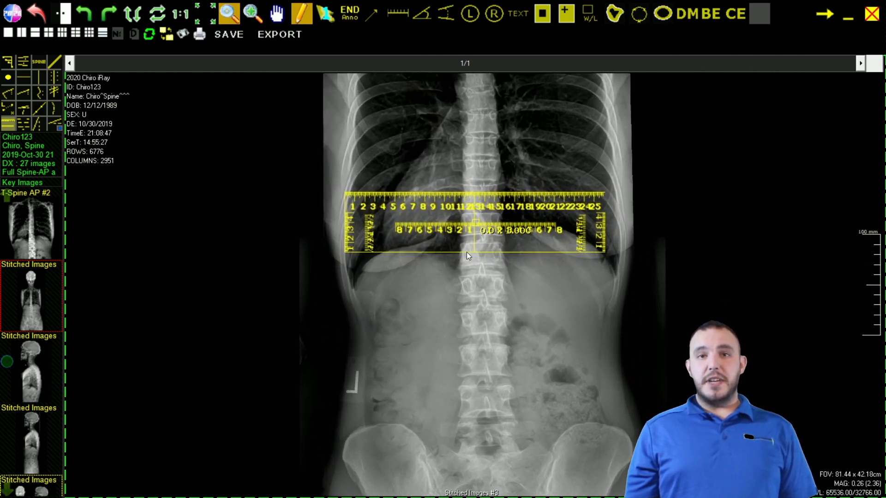
- Move the Gonstead Ruler along the thoracic spine and mark two level lines across successive vertebrae, leaving the ruler just below them
click(474, 220)
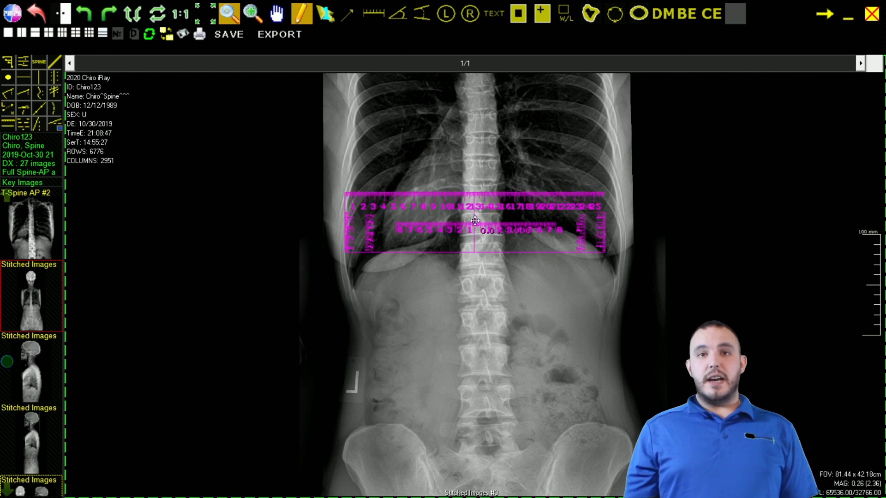
drag(475, 218, 484, 189)
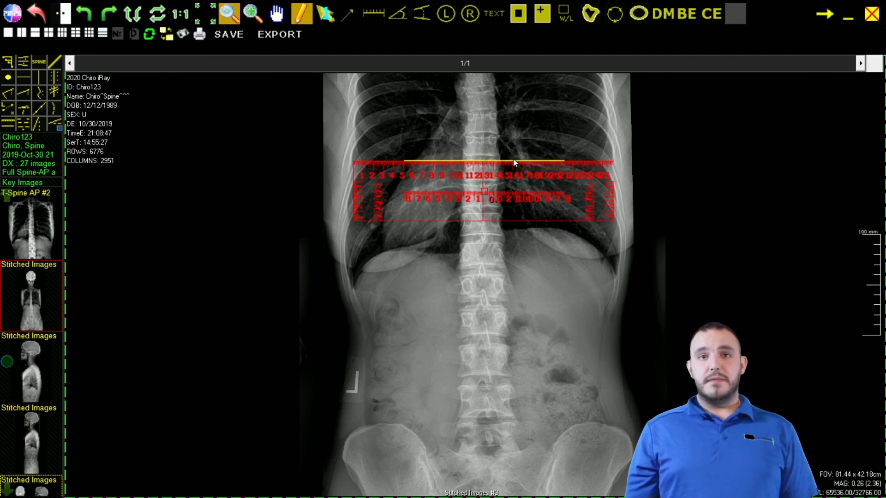
drag(484, 189, 487, 242)
key(period)
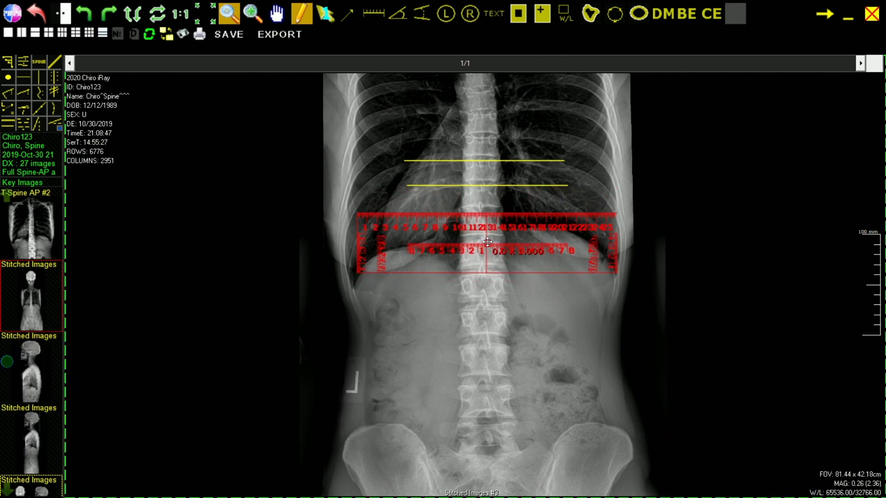
- Tilt the Gonstead Ruler to match the next two lower thoracic vertebrae and mark a line across each, moving the ruler down the spine
key(Left)
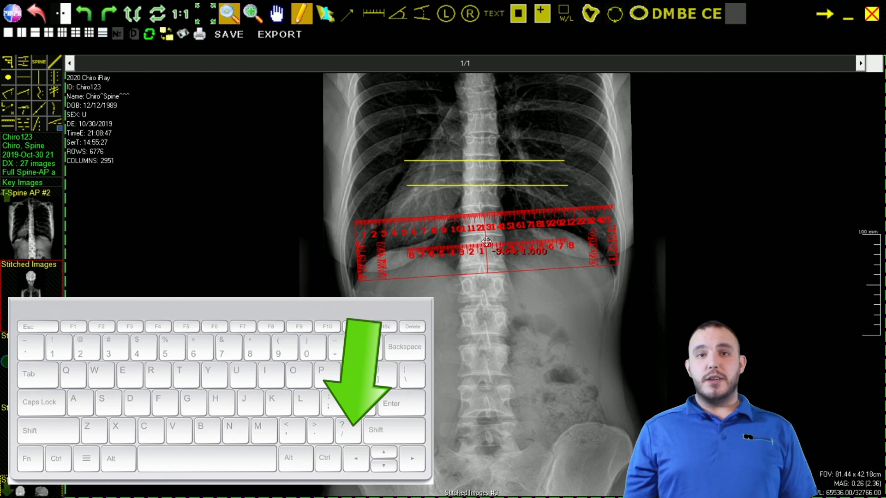
key(slash)
key(Right)
key(Right)
key(Right)
key(Right)
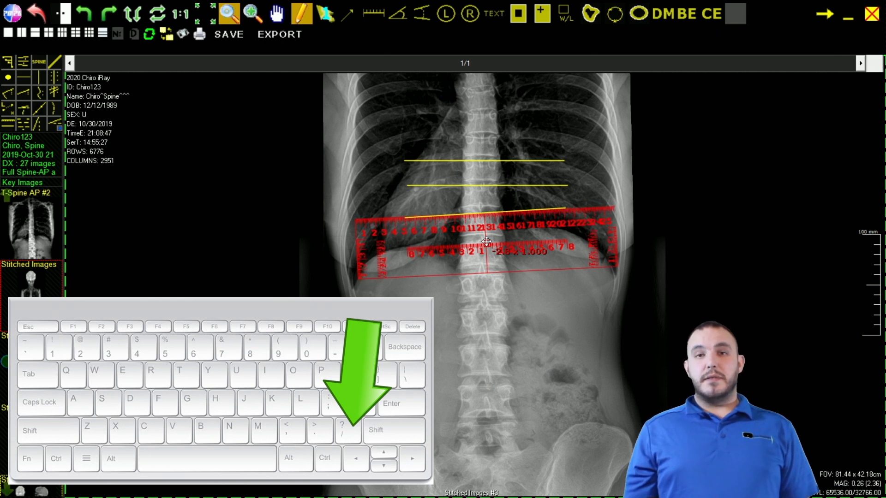
key(slash)
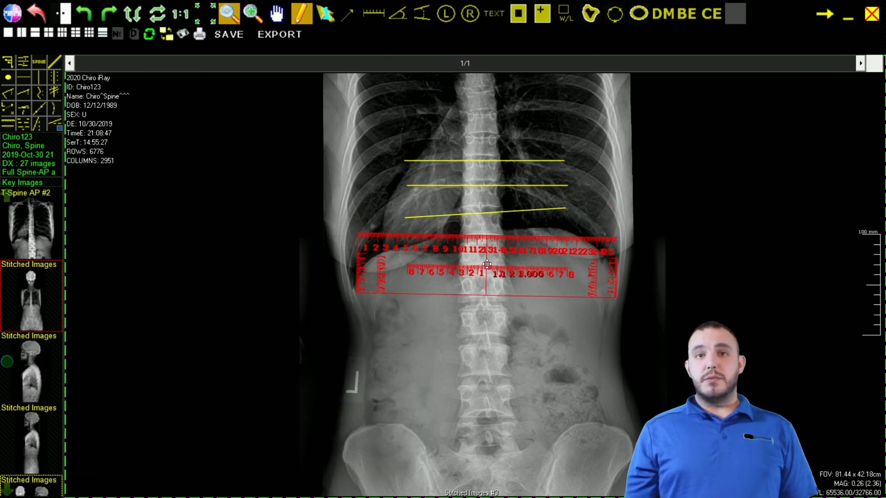
drag(487, 265, 489, 301)
key(slash)
- Align the Gonstead Ruler with the next two vertebrae down the spine, mark a line across each, and end the ruler
scroll(490, 301, down, 8)
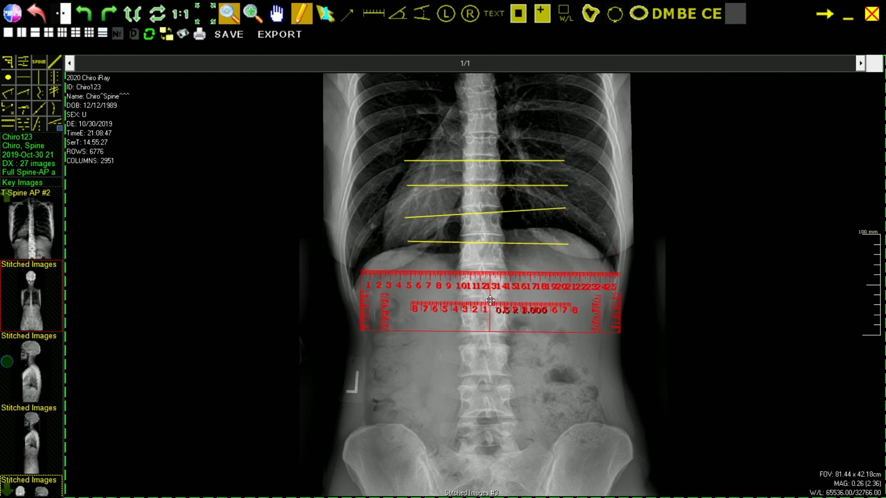
drag(491, 314, 483, 304)
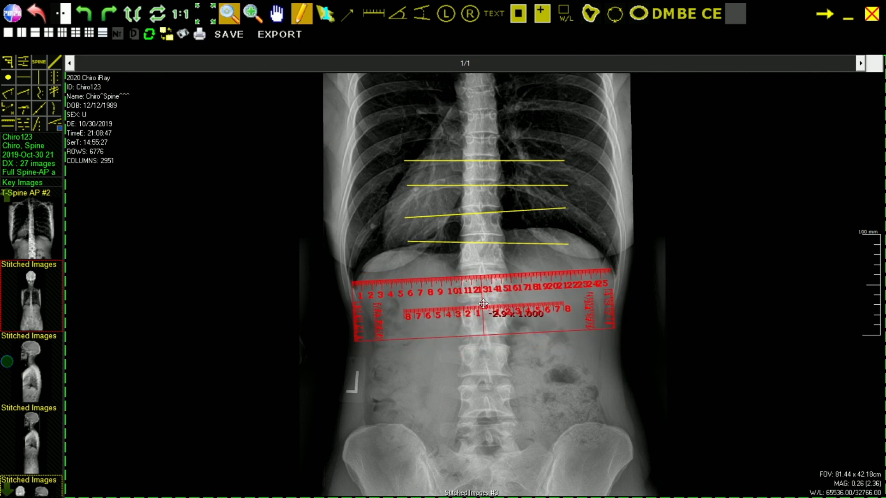
click(483, 304)
drag(483, 304, 483, 333)
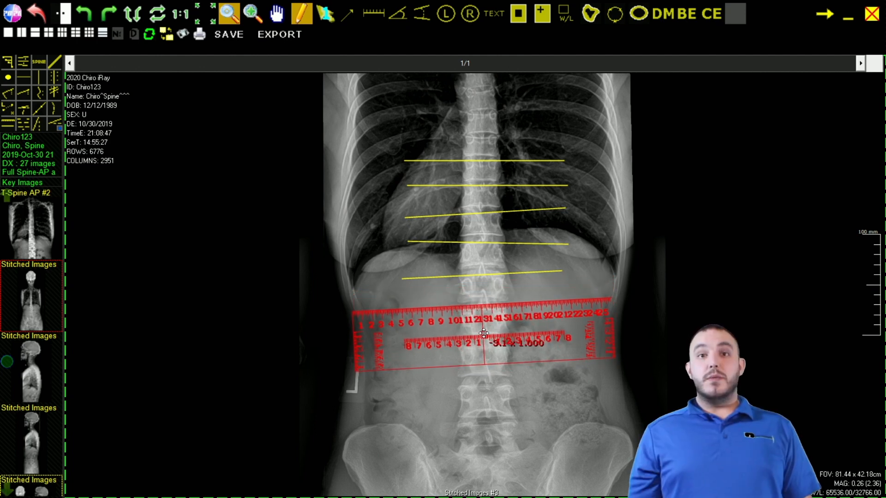
scroll(483, 333, down, 2)
scroll(483, 333, up, 4)
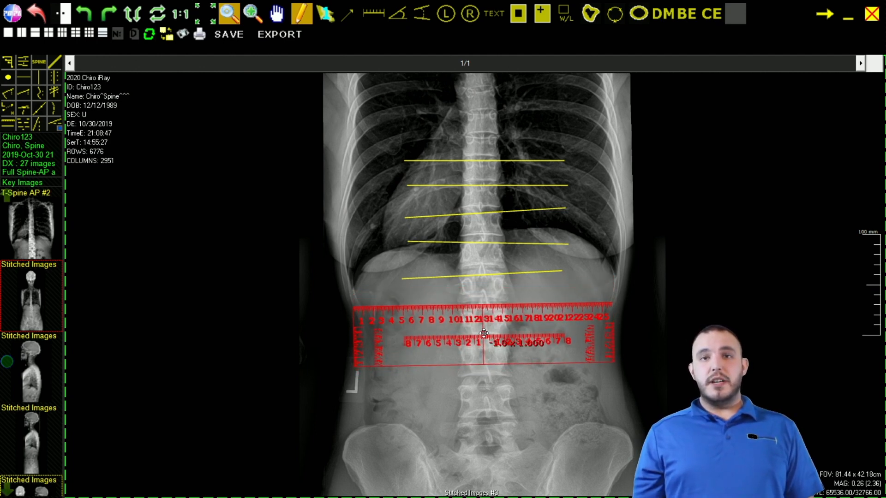
click(484, 333)
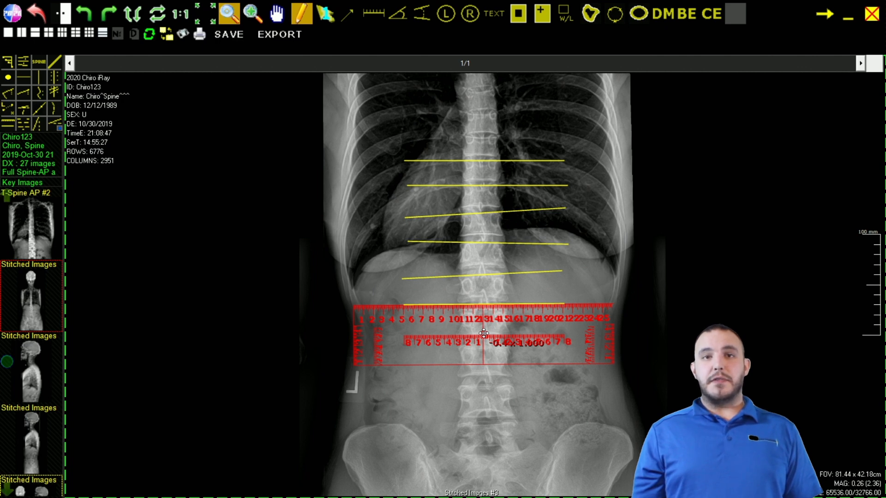
right_click(483, 333)
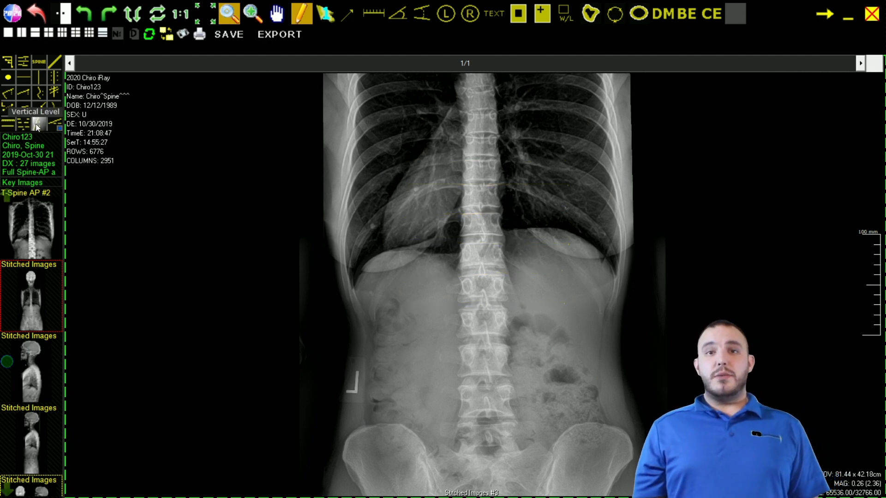
- Draw a Vertical Level along the spine from the upper thoracic vertebrae to the sacrum and a Horizontal Level across the iliac crests
click(39, 125)
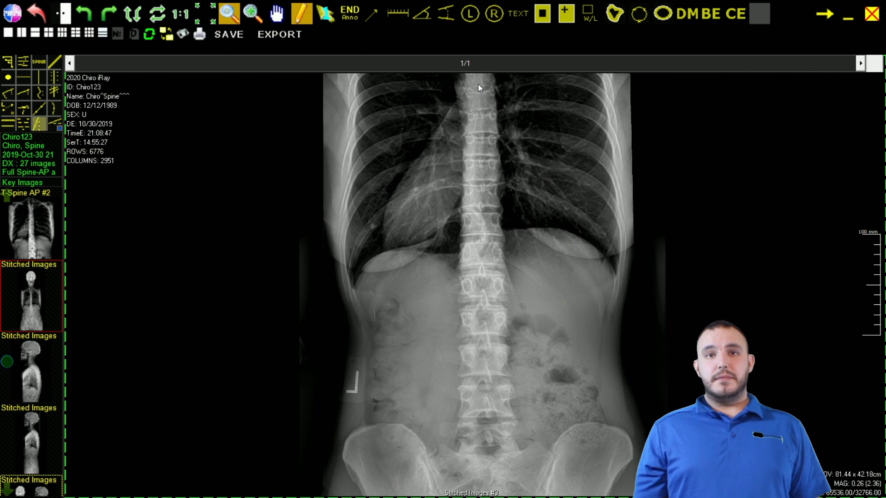
mouse_move(481, 80)
mouse_down()
mouse_move(508, 444)
mouse_move(488, 458)
mouse_move(488, 438)
mouse_up()
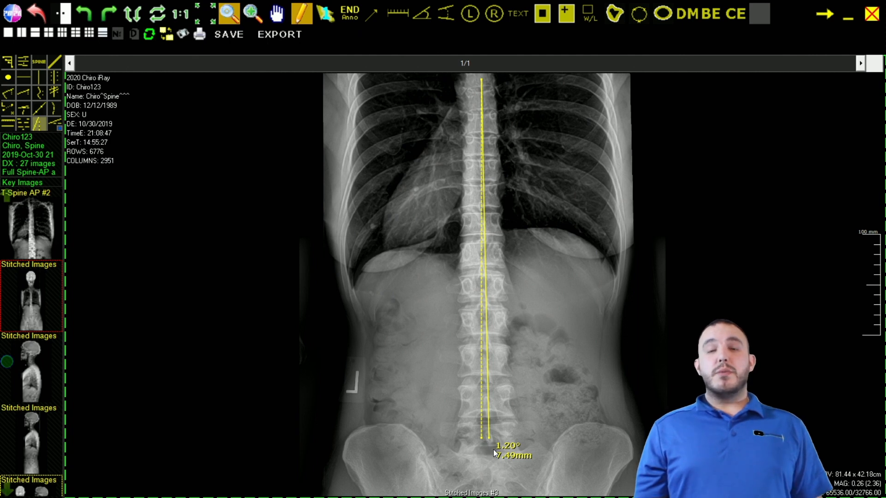
click(54, 123)
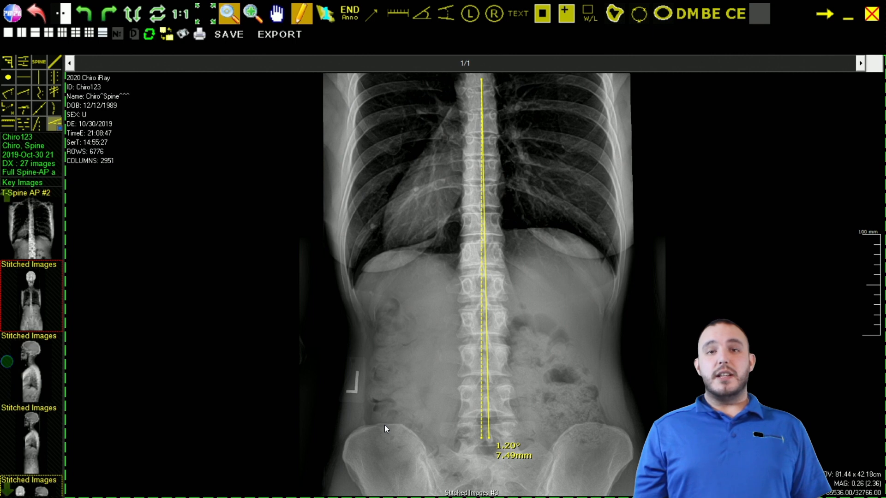
drag(381, 425, 590, 423)
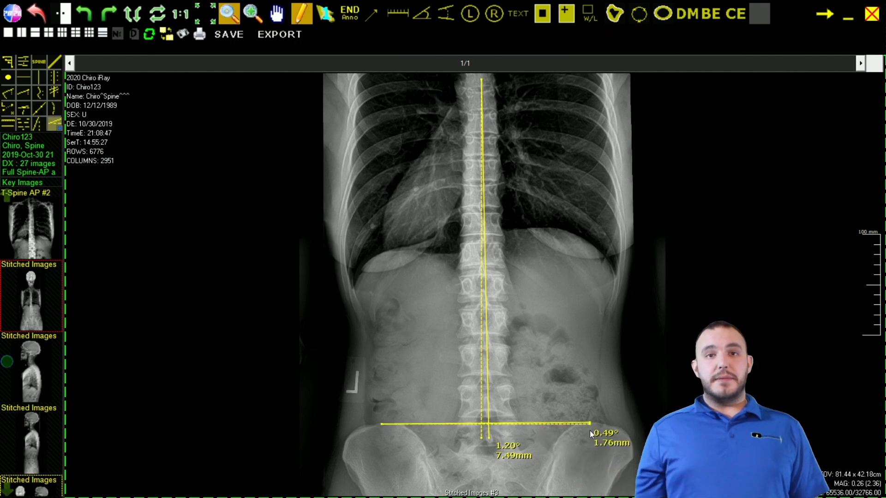
- Fine-tune both endpoints of the Horizontal Level so they rest on the tops of the iliac crests, and deselect the line
scroll(591, 424, up, 7)
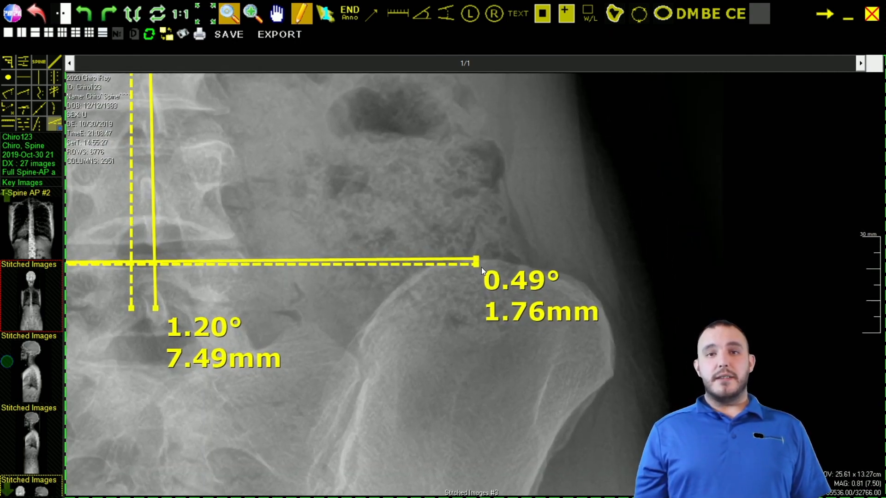
middle_drag(480, 278, 480, 279)
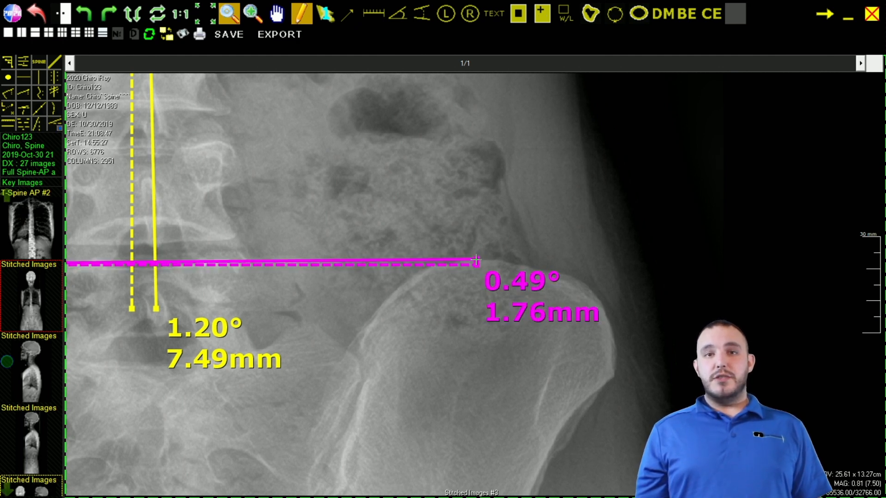
mouse_move(477, 262)
mouse_down()
mouse_move(483, 246)
mouse_move(487, 256)
mouse_up()
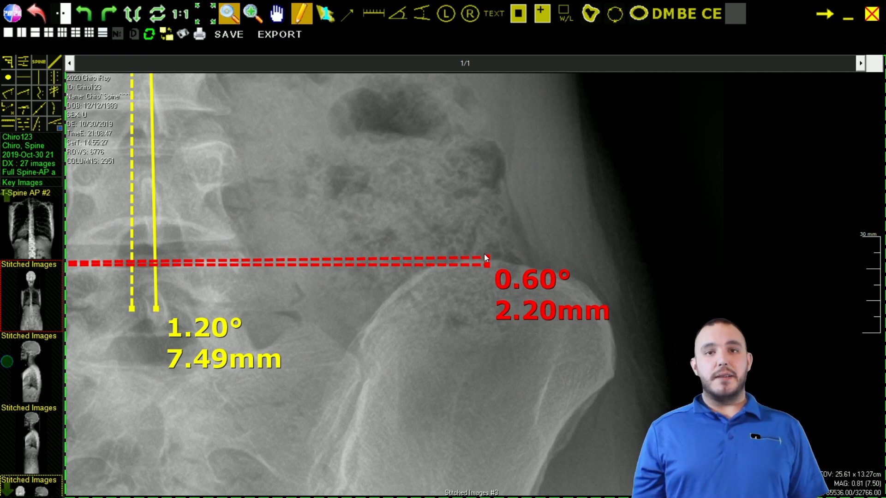
drag(487, 257, 487, 260)
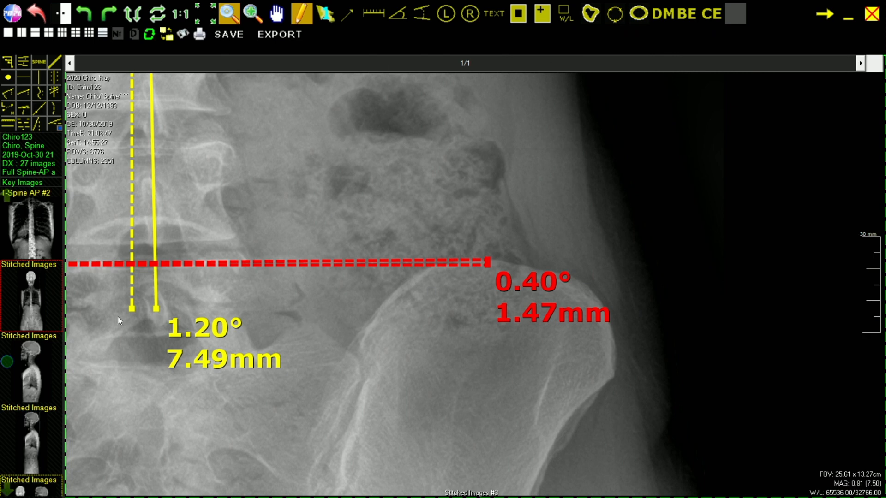
drag(105, 332, 644, 293)
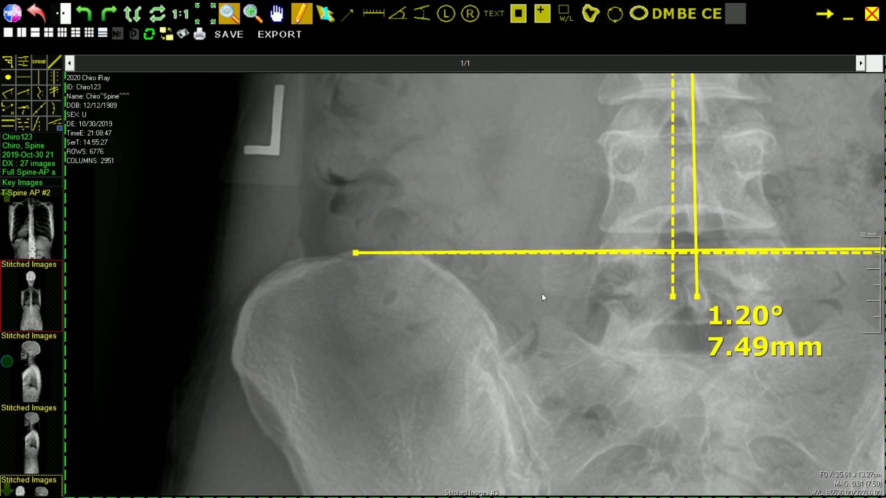
mouse_move(355, 252)
mouse_down()
mouse_move(359, 234)
mouse_move(354, 249)
mouse_up()
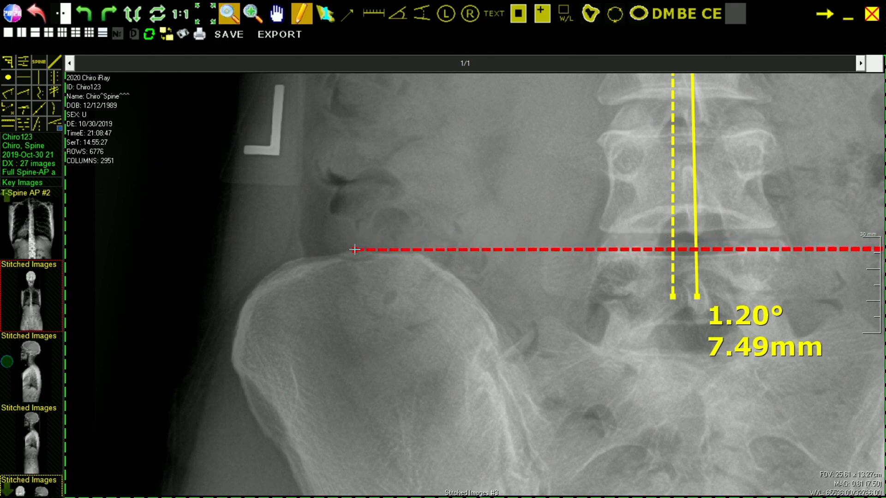
click(443, 290)
scroll(547, 301, down, 2)
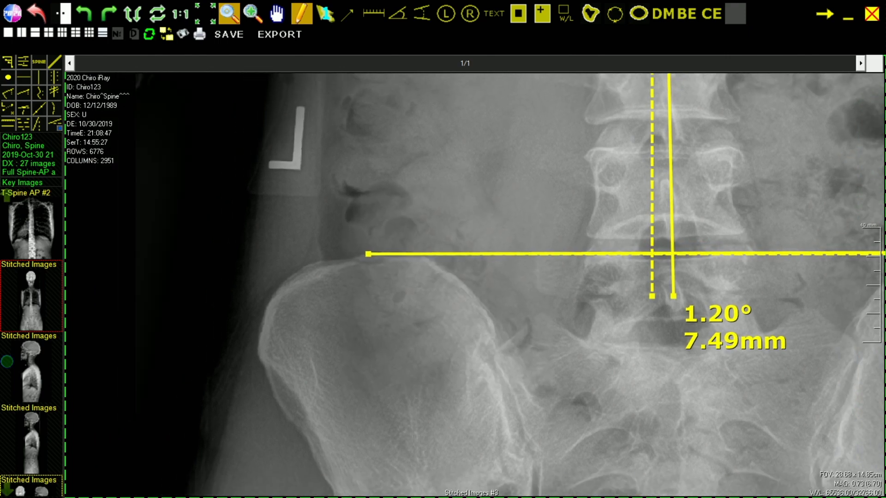
scroll(540, 248, down, 5)
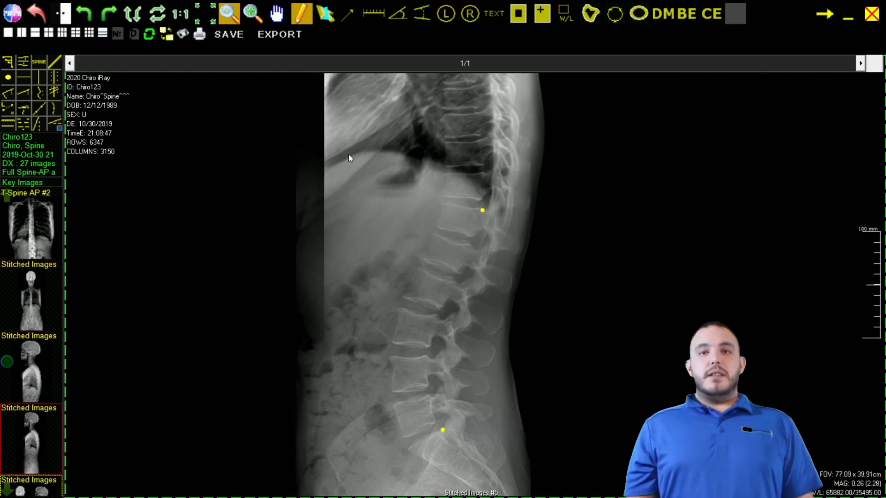
- Draw George's Lines on the Stitched Images #5 side view, placing points up the rear edges of the lumbar vertebrae into the lower thoracic spine
right_click(350, 156)
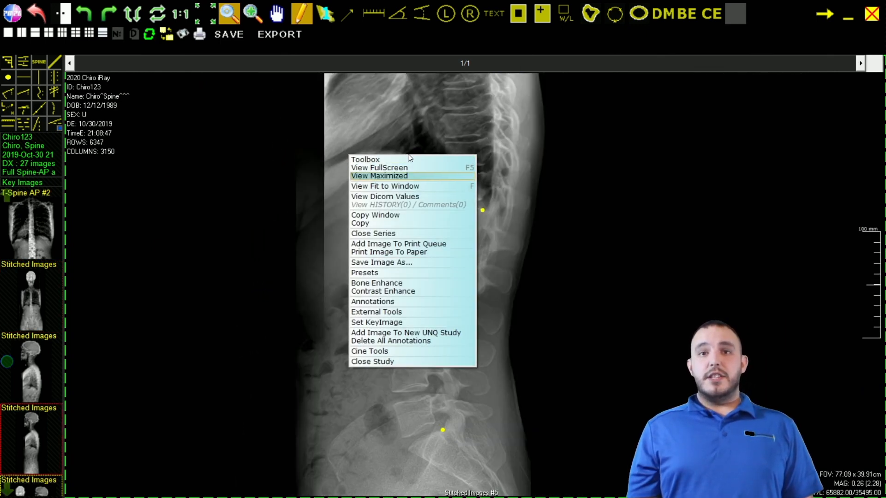
mouse_move(407, 161)
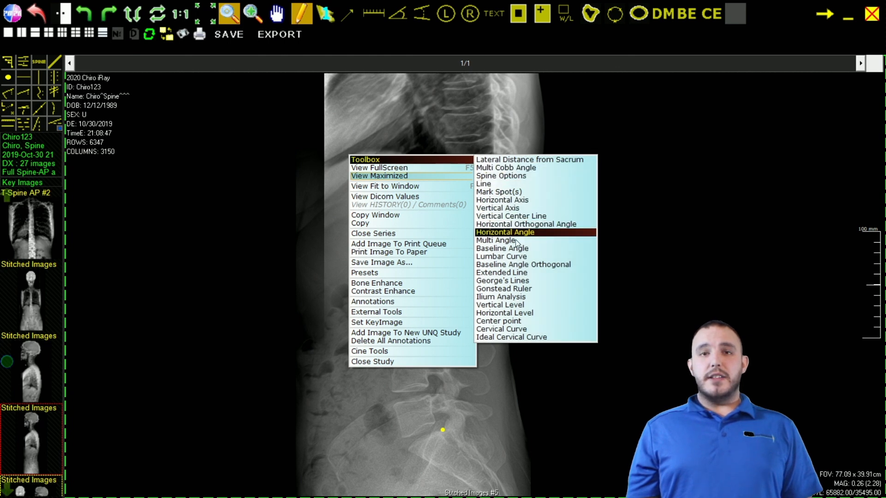
click(538, 281)
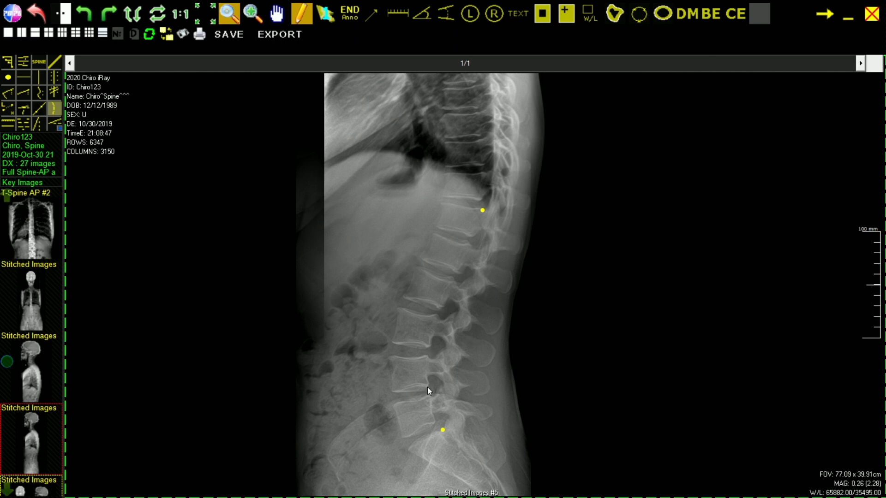
click(428, 348)
click(441, 310)
click(460, 272)
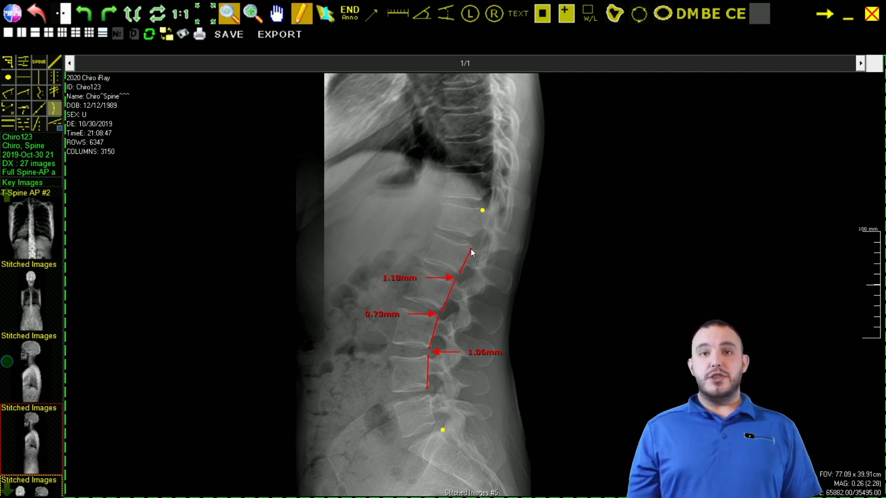
click(474, 236)
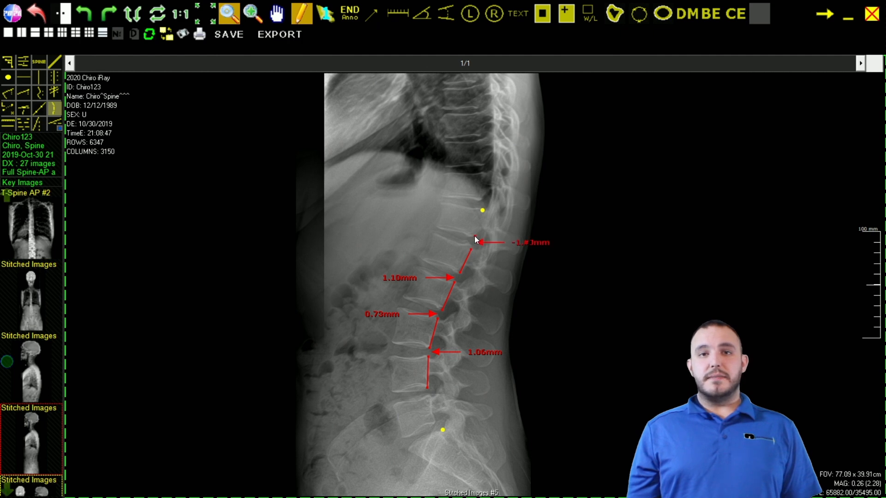
click(480, 199)
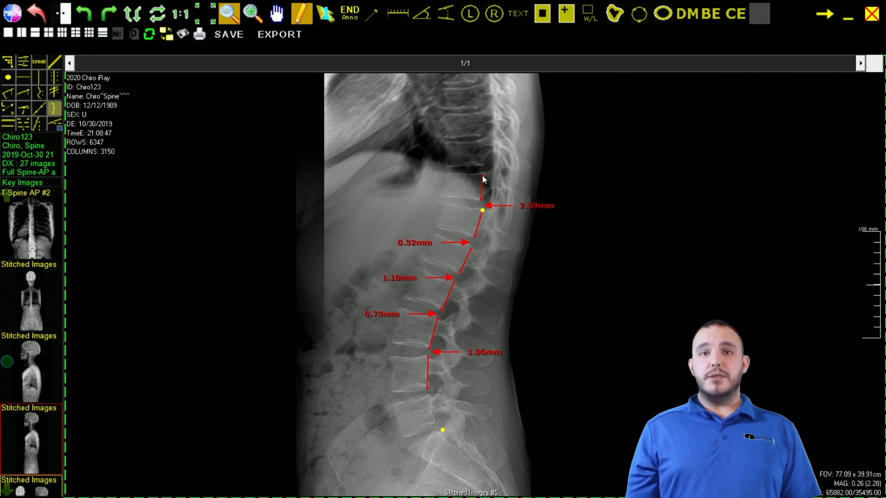
click(483, 175)
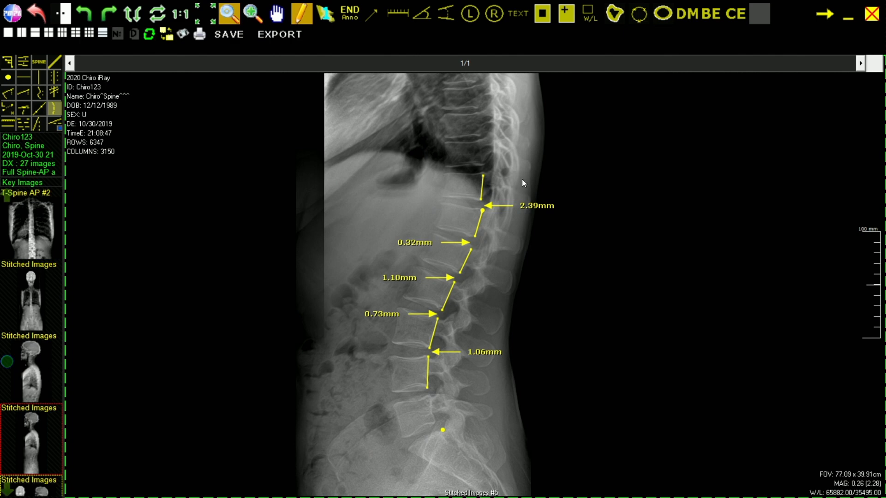
- Shift the George's Lines point near the upper lumbar vertebrae slightly up and forward, and deselect the annotation
click(469, 250)
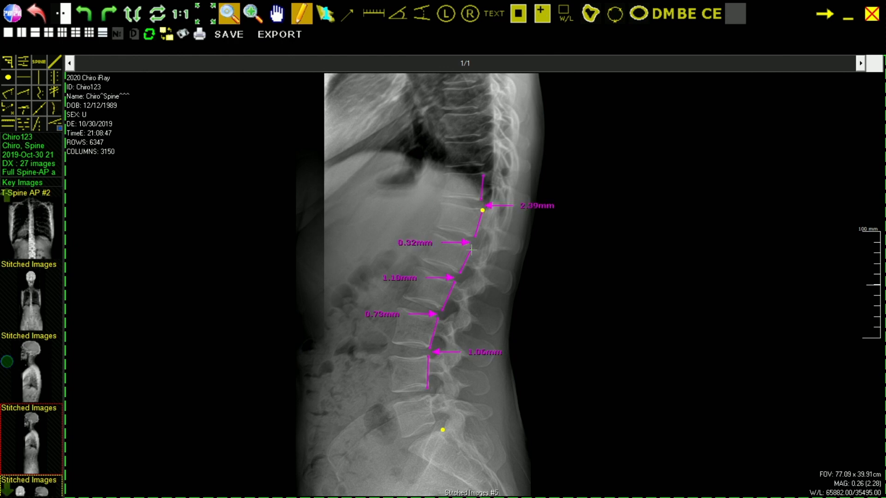
drag(471, 250, 469, 241)
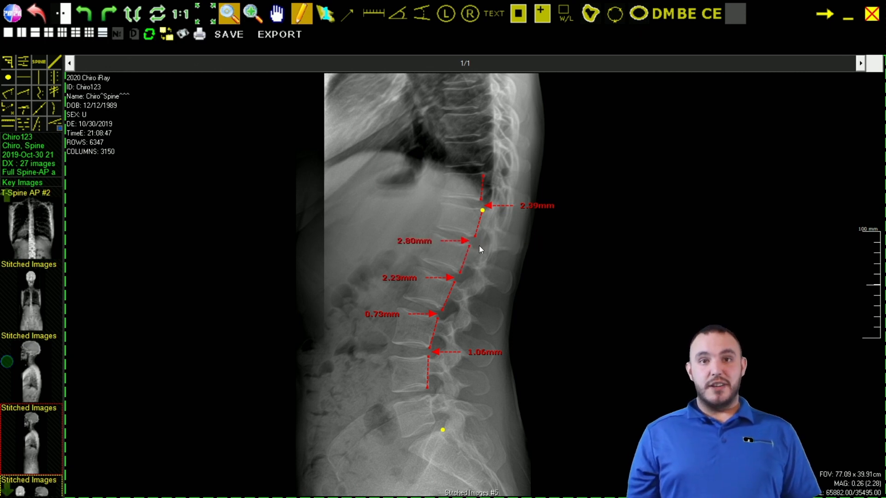
click(494, 246)
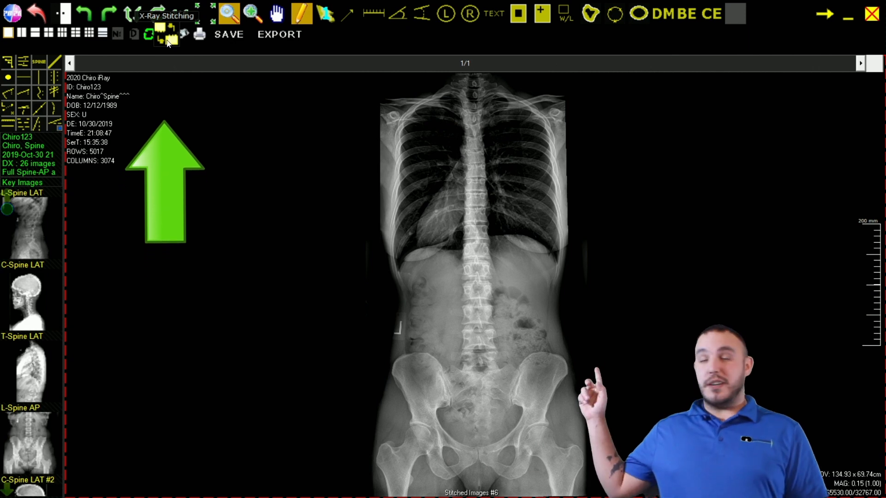
- Start X-Ray Stitching and add the C-Spine LAT #2 image with T-Spine LAT #2 below it as manual hint images
click(168, 40)
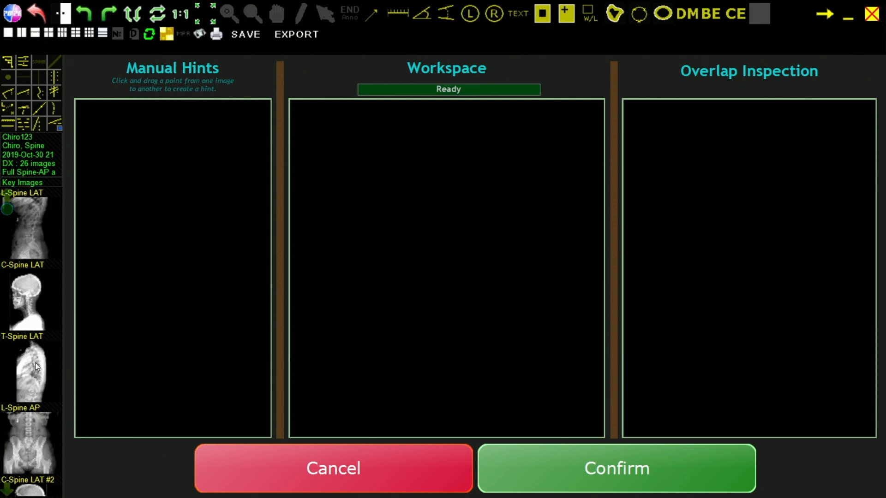
scroll(36, 361, down, 4)
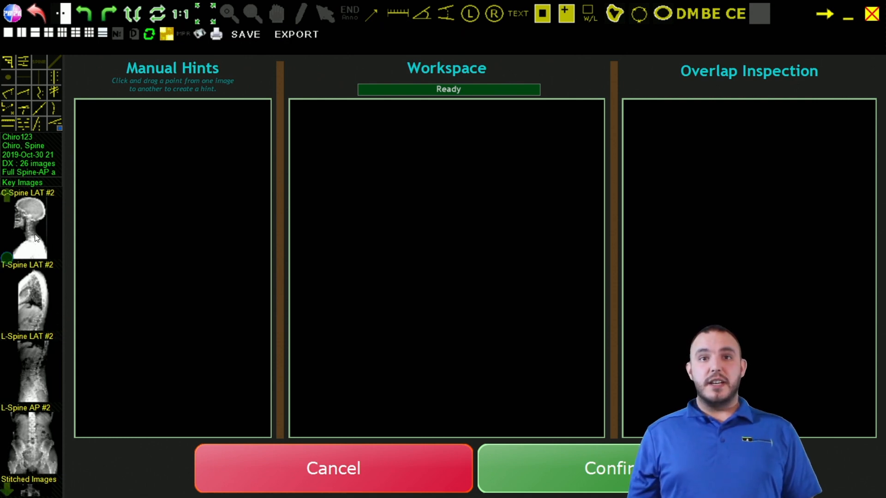
drag(36, 238, 176, 191)
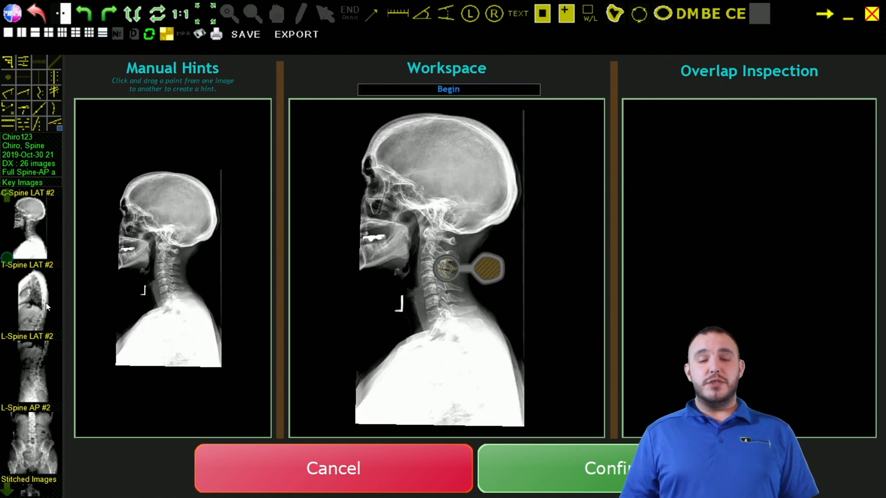
drag(47, 306, 159, 390)
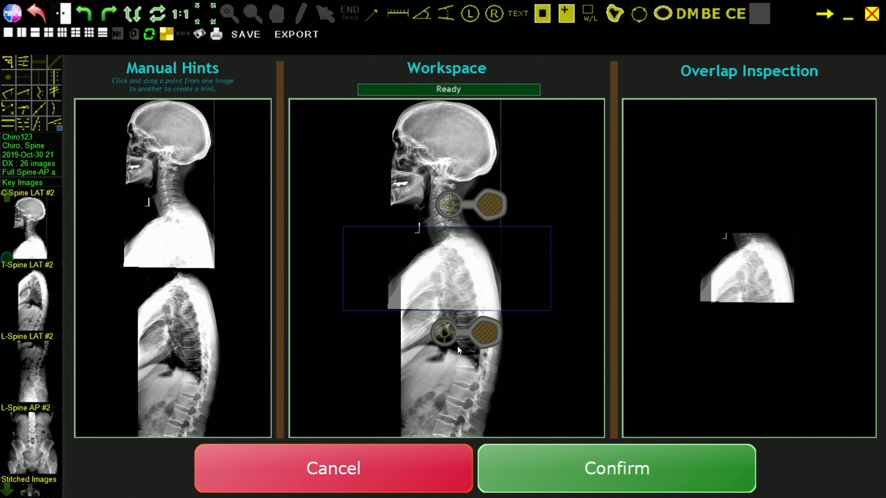
- Add L-Spine LAT #2 beneath T-Spine LAT #2, fine-tune how the sections overlap in the workspace, and confirm the stitch
drag(460, 353, 460, 354)
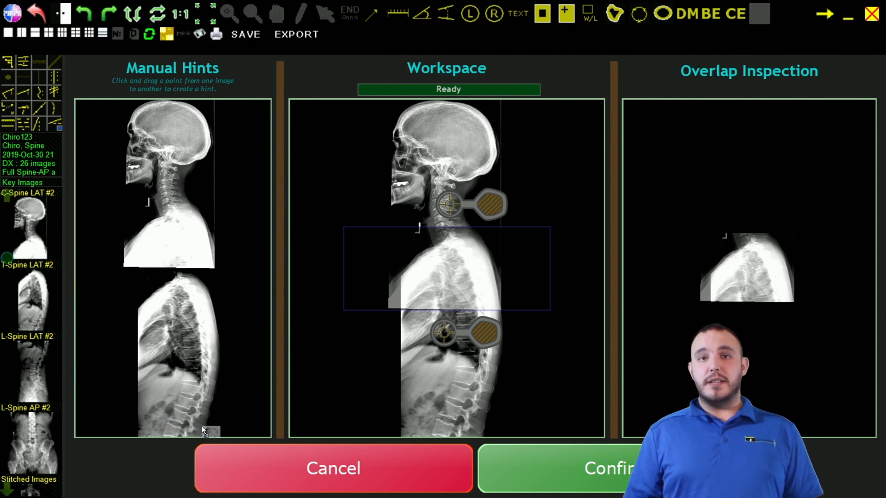
drag(202, 427, 201, 425)
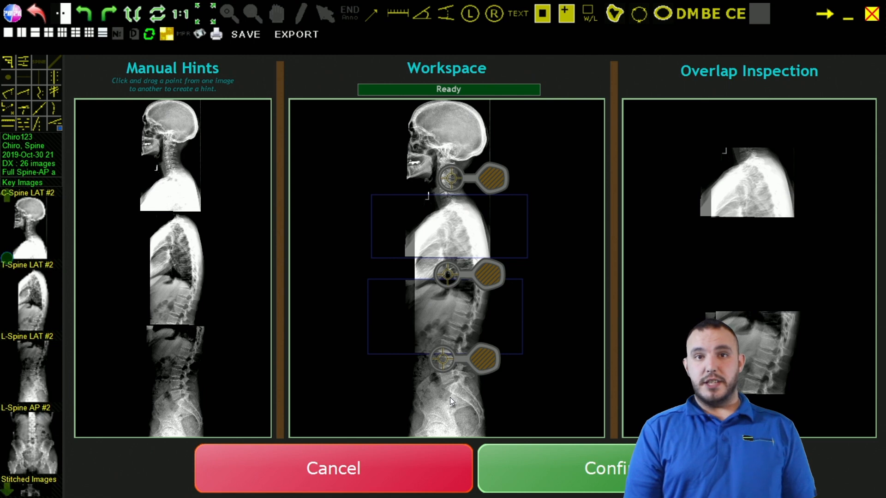
mouse_move(449, 397)
mouse_down()
mouse_move(416, 392)
mouse_move(449, 395)
mouse_move(454, 383)
mouse_move(451, 397)
mouse_up()
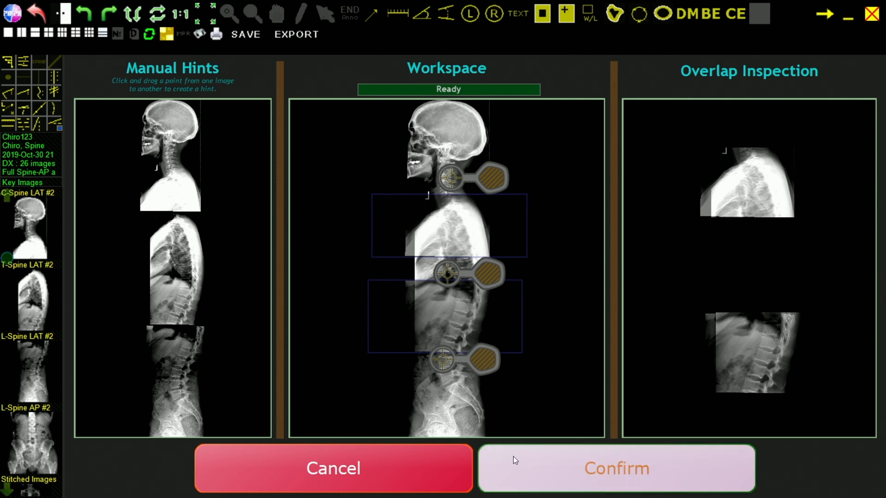
click(557, 463)
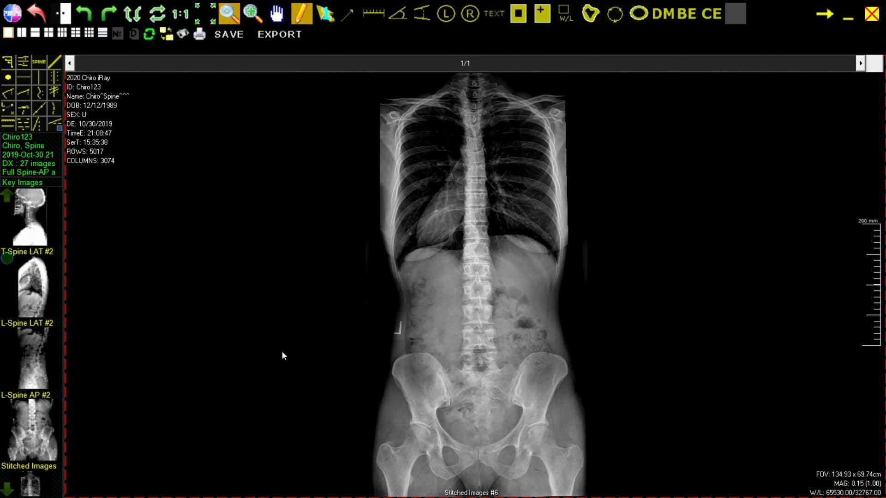
- Load the newest stitched side-view image and examine it closely at the overlaps, from the lumbar vertebrae up to the skull
scroll(45, 350, down, 8)
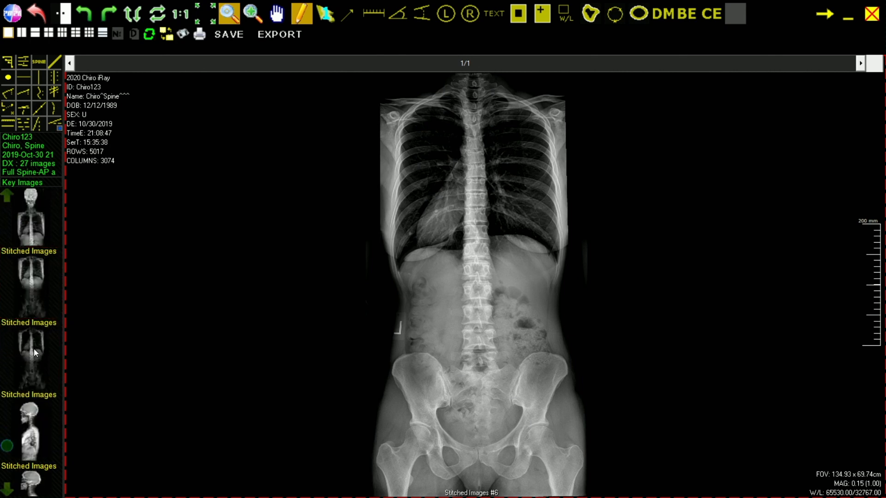
drag(32, 459, 364, 406)
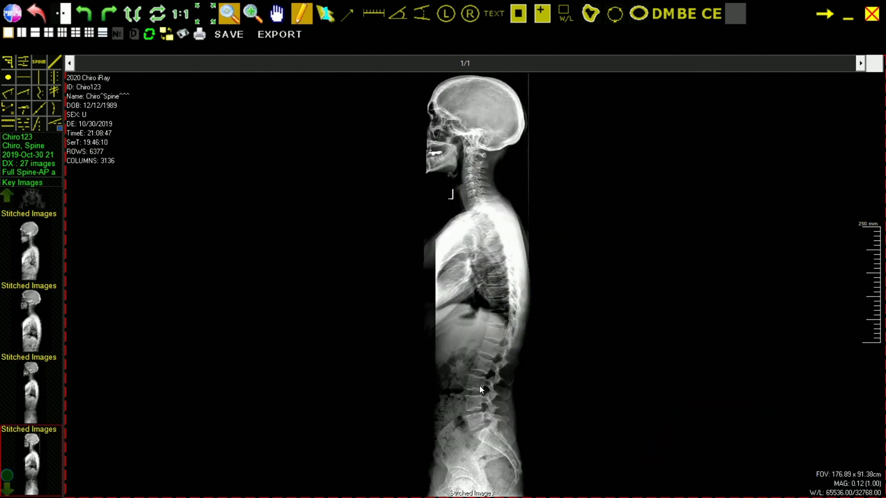
drag(480, 395, 476, 261)
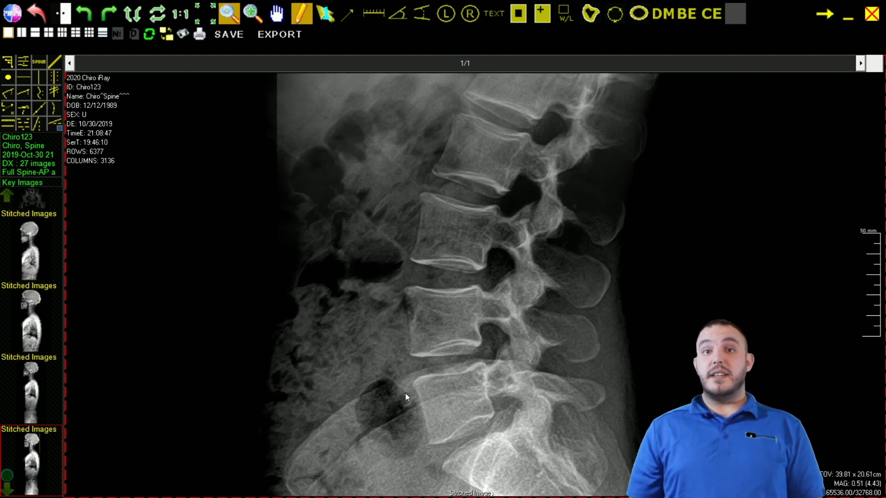
right_drag(529, 125, 461, 372)
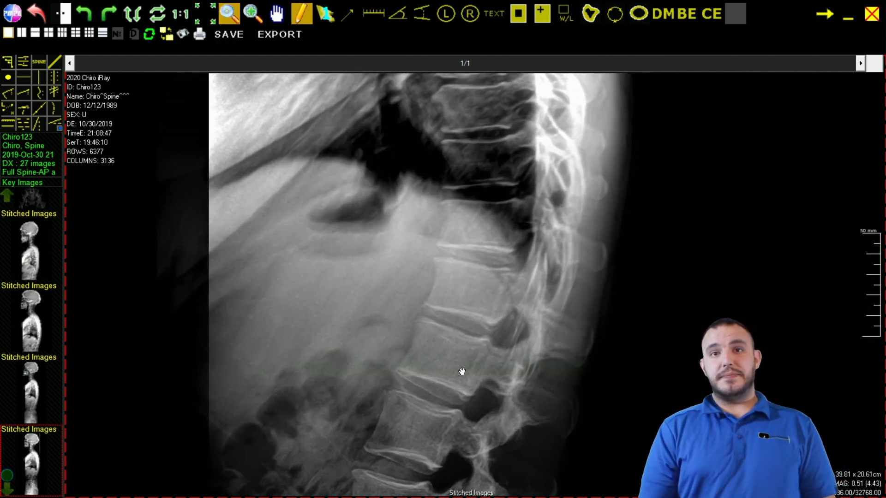
right_drag(524, 89, 510, 367)
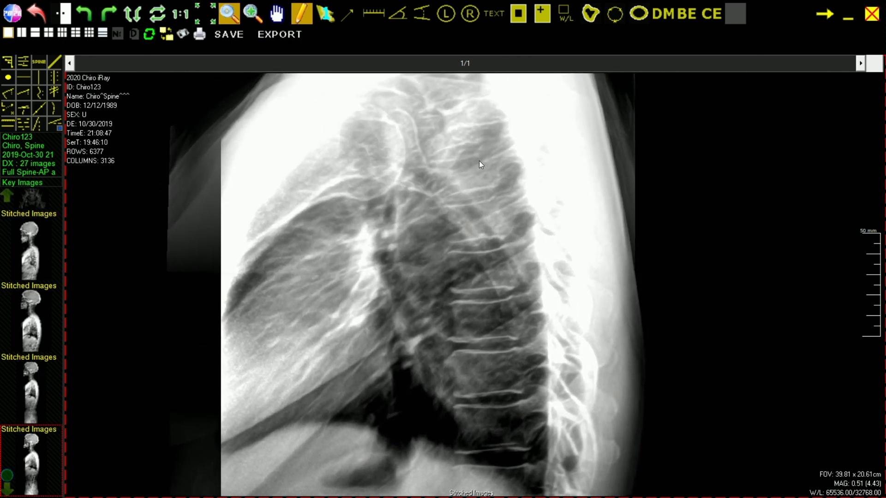
right_drag(482, 117, 537, 321)
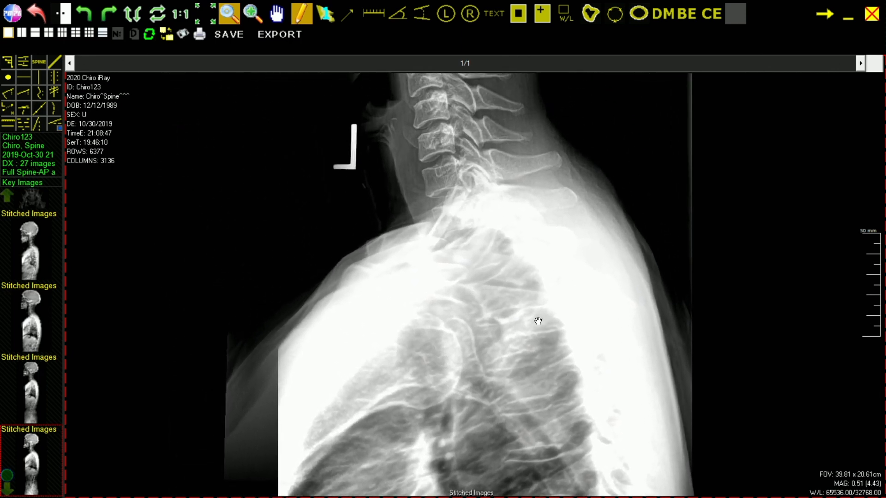
right_drag(457, 156, 508, 332)
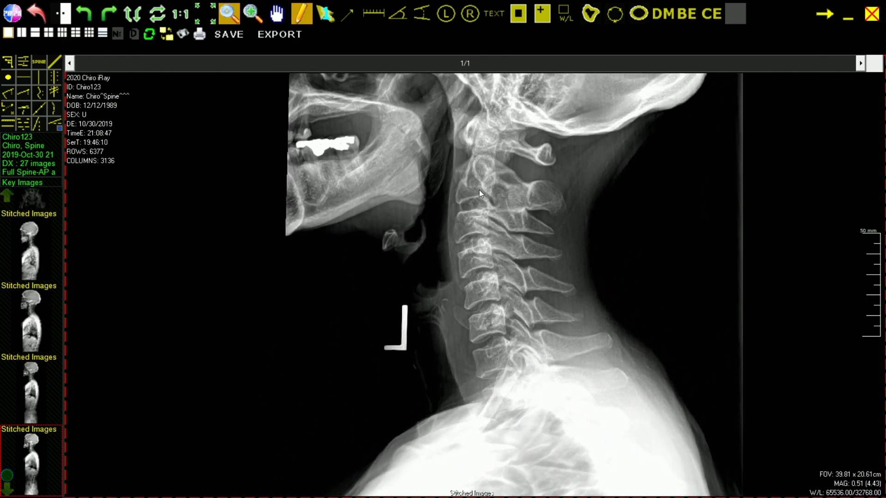
right_drag(476, 126, 501, 285)
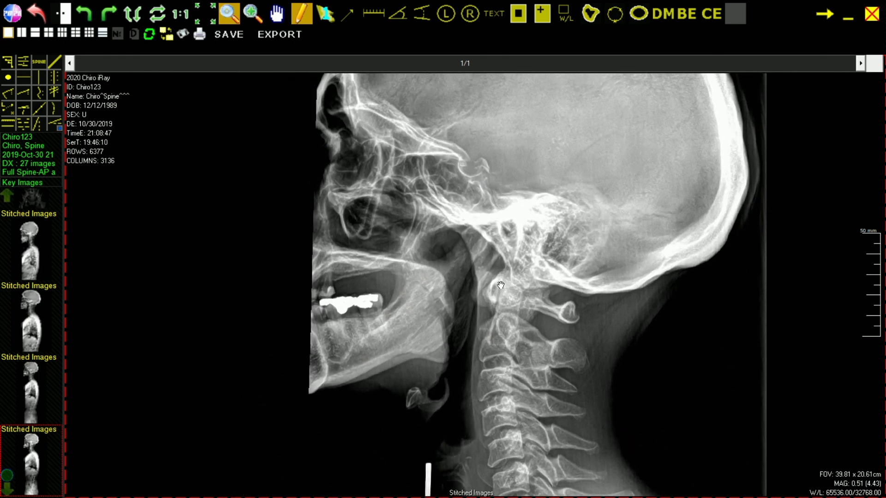
drag(494, 199, 494, 285)
drag(480, 115, 478, 175)
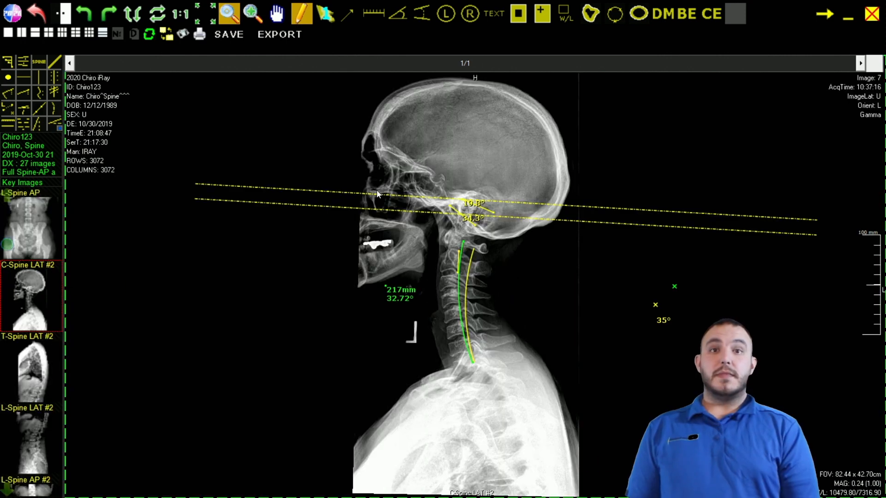
- Hide and show all annotations on the C-Spine LAT #2 image twice, leaving them shown
key(a)
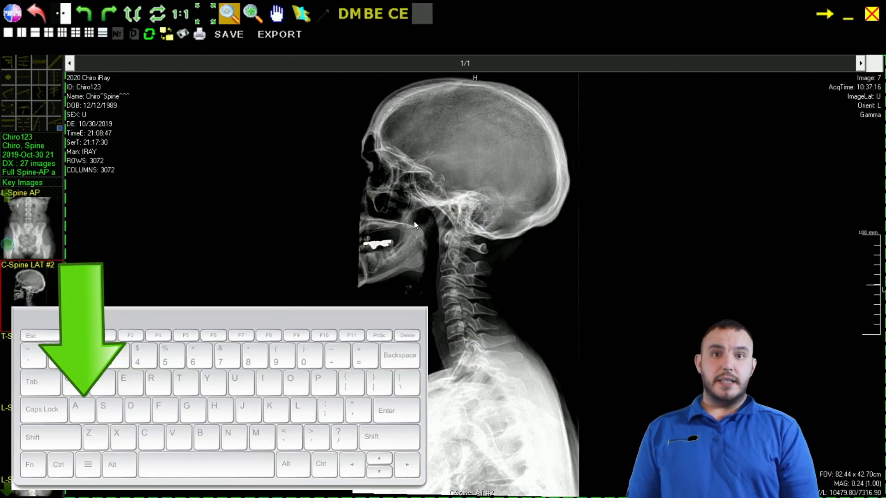
key(a)
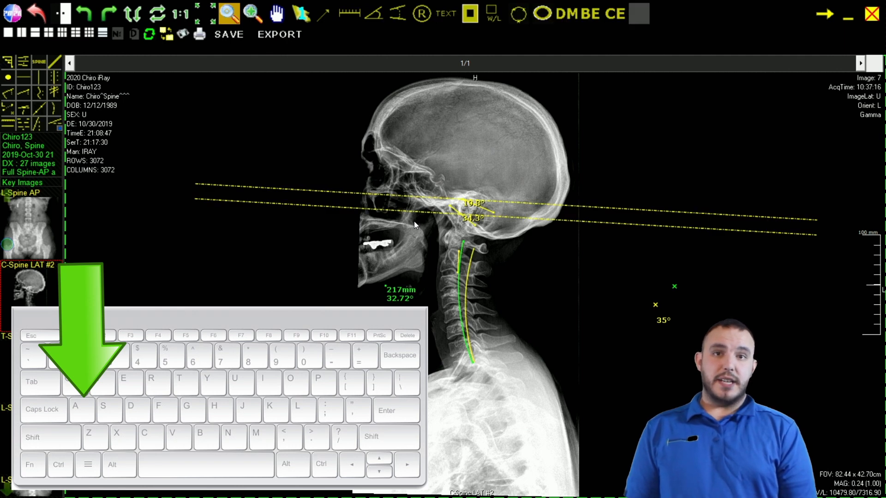
key(a)
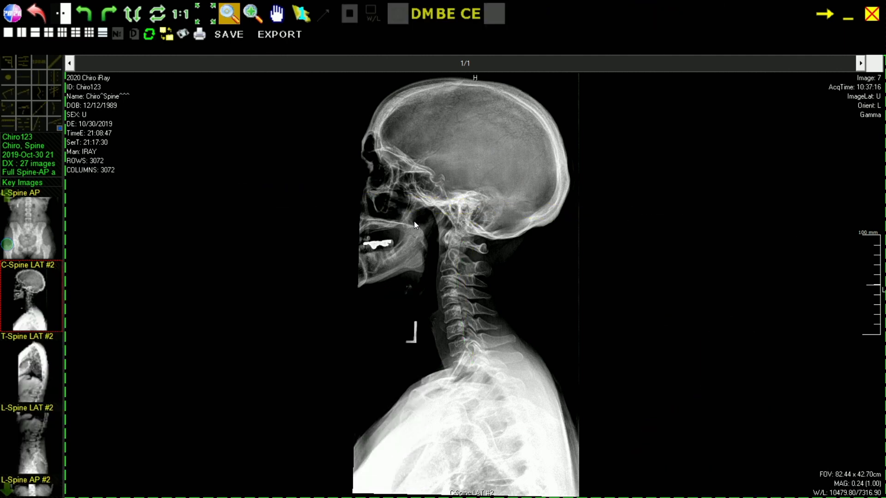
key(a)
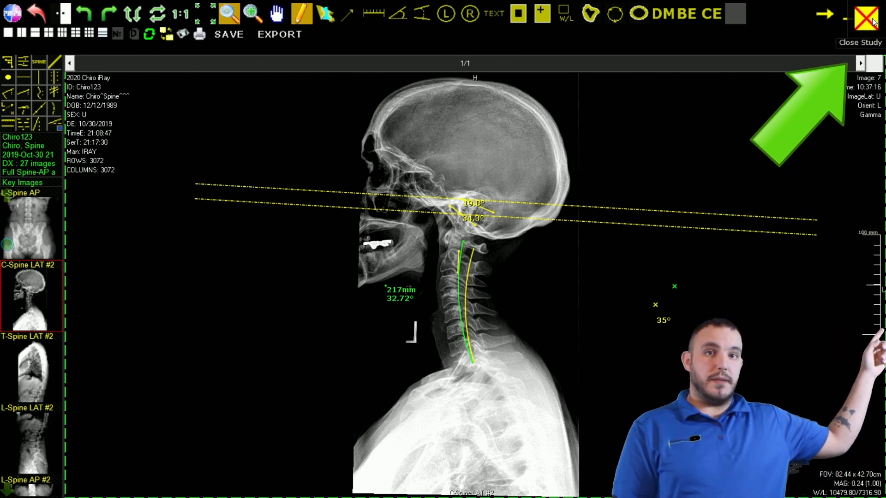
- Bring up the Settings options, dismiss them without choosing any, and close the study
click(18, 18)
mouse_move(28, 34)
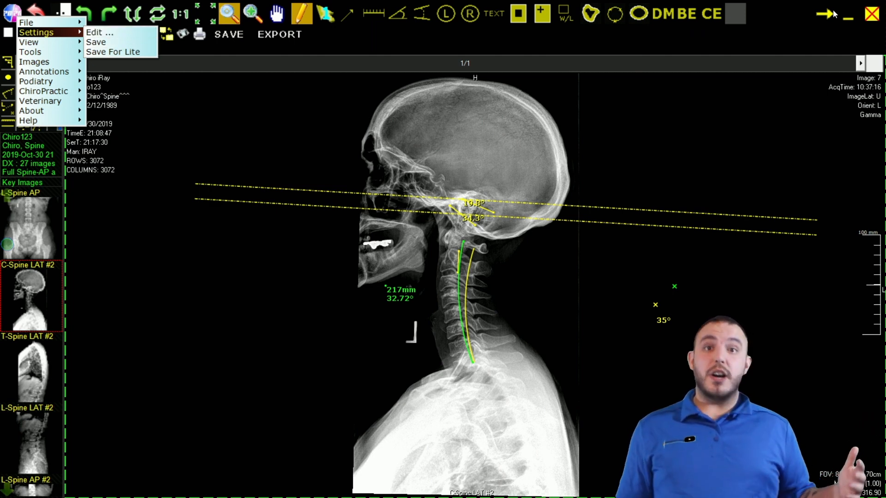
click(873, 15)
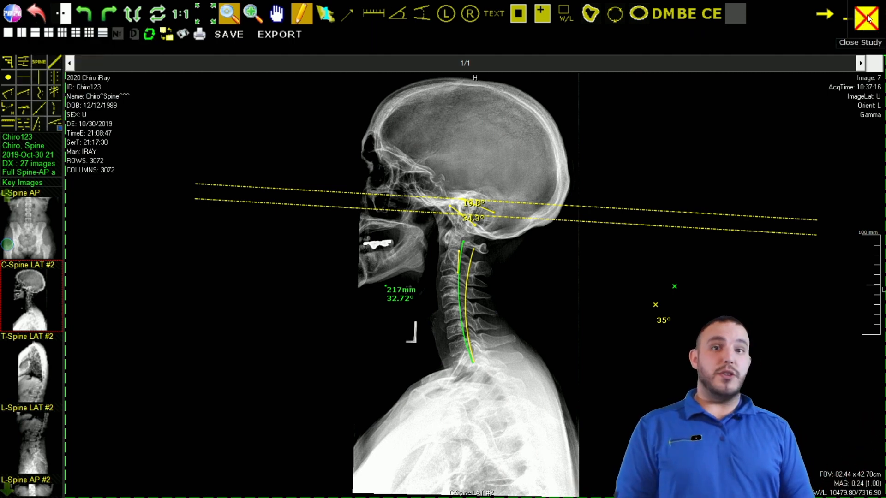
click(866, 18)
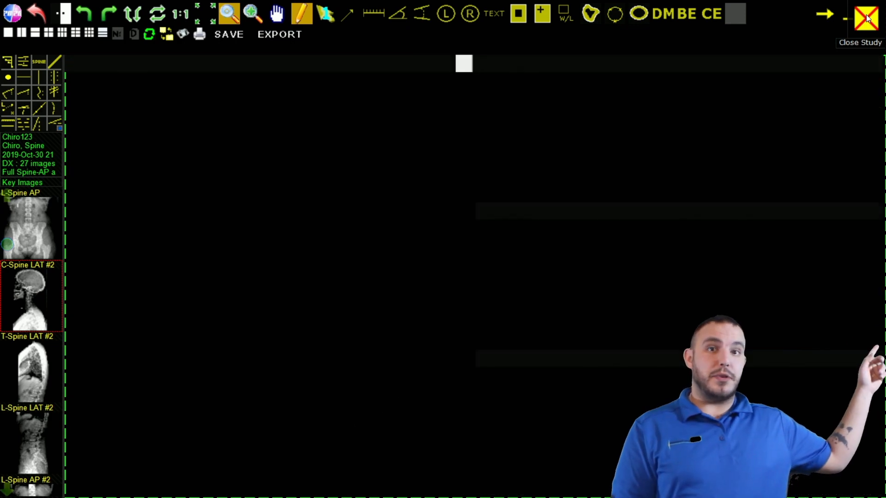